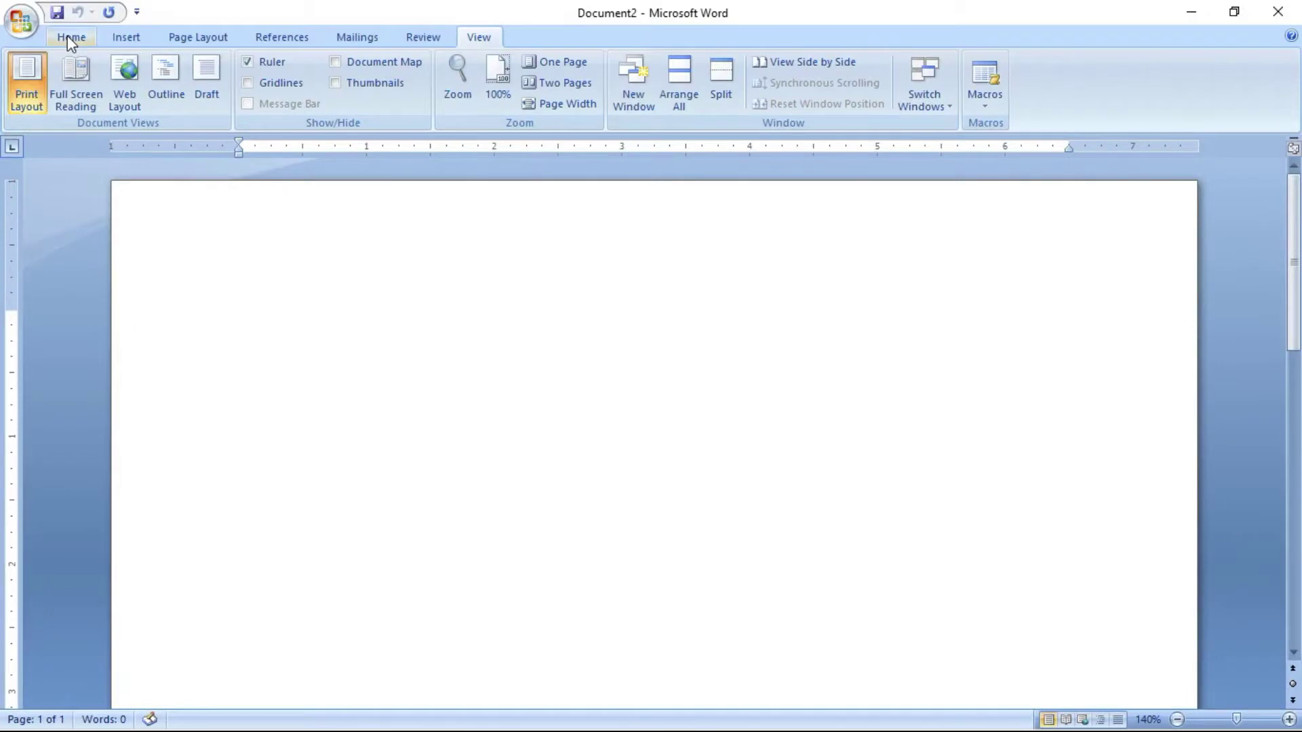
Start recording a new macro and name it KTS, stored in All Documents (Normal.dotm)
left_click(67, 35)
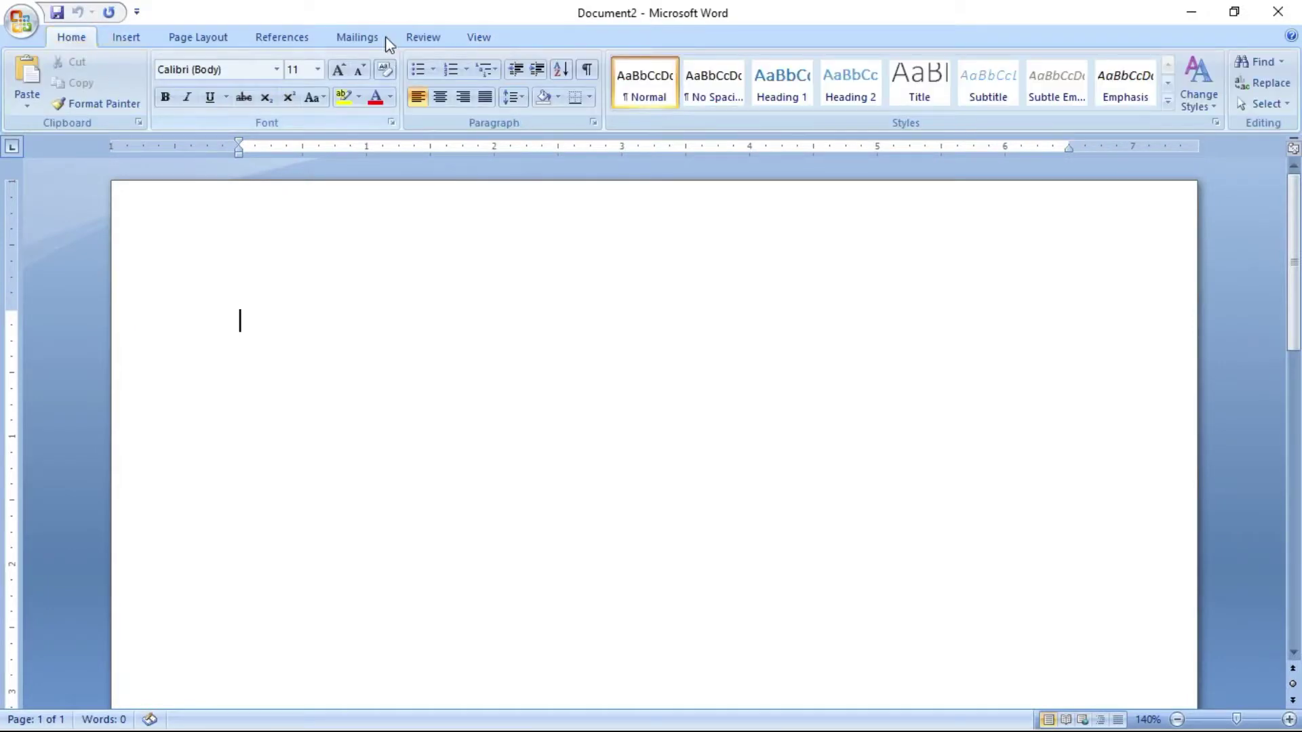
left_click(479, 38)
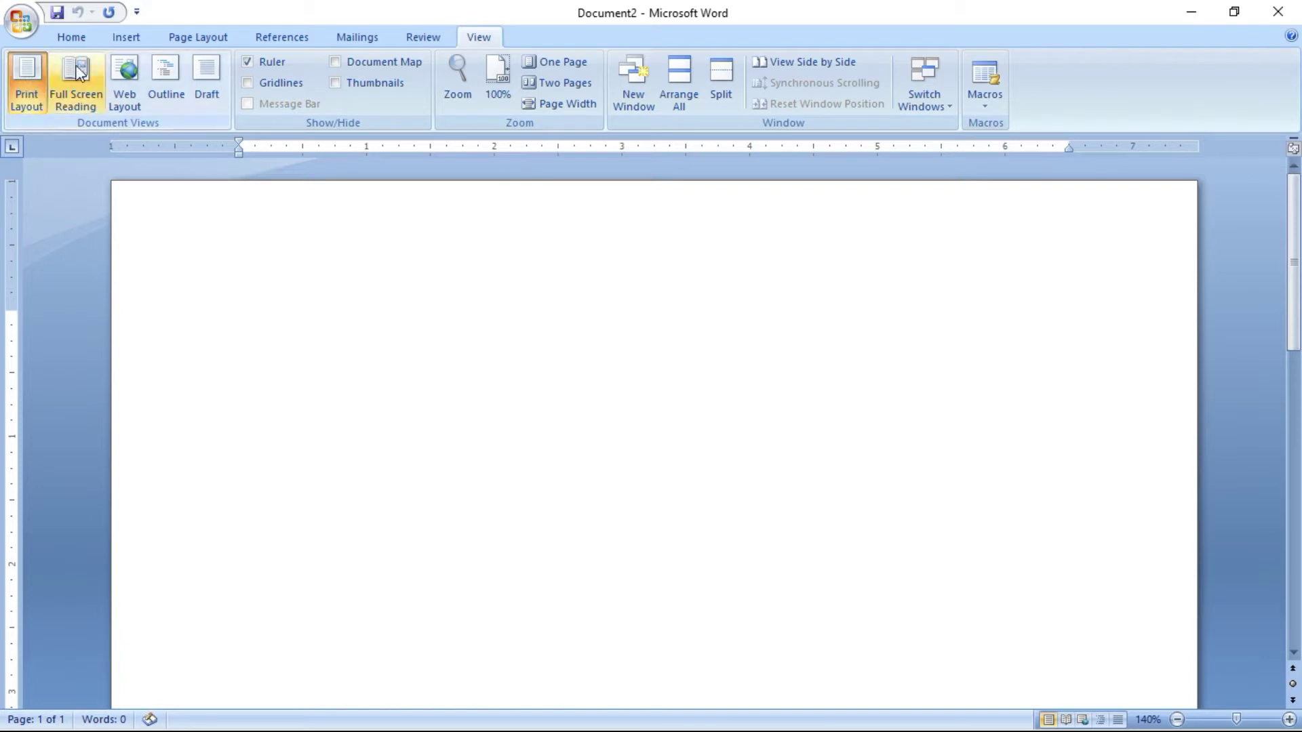
left_click(988, 108)
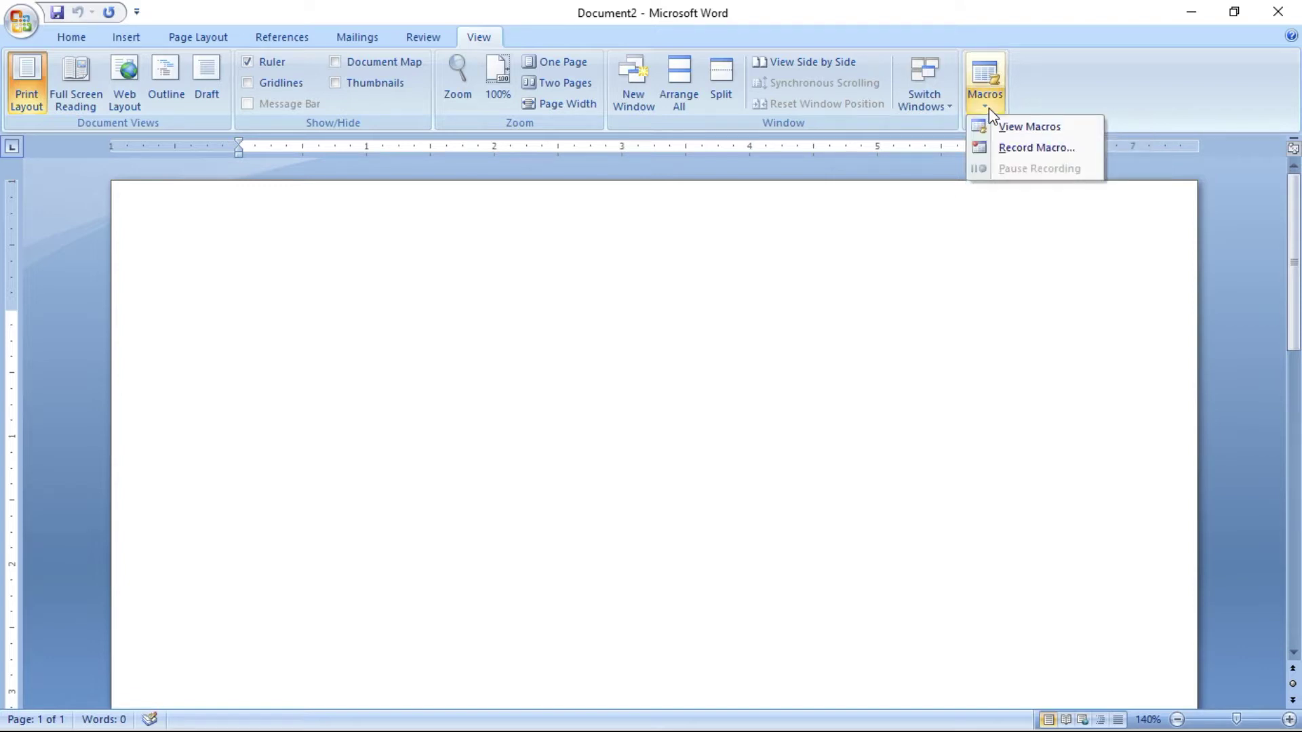
left_click(988, 148)
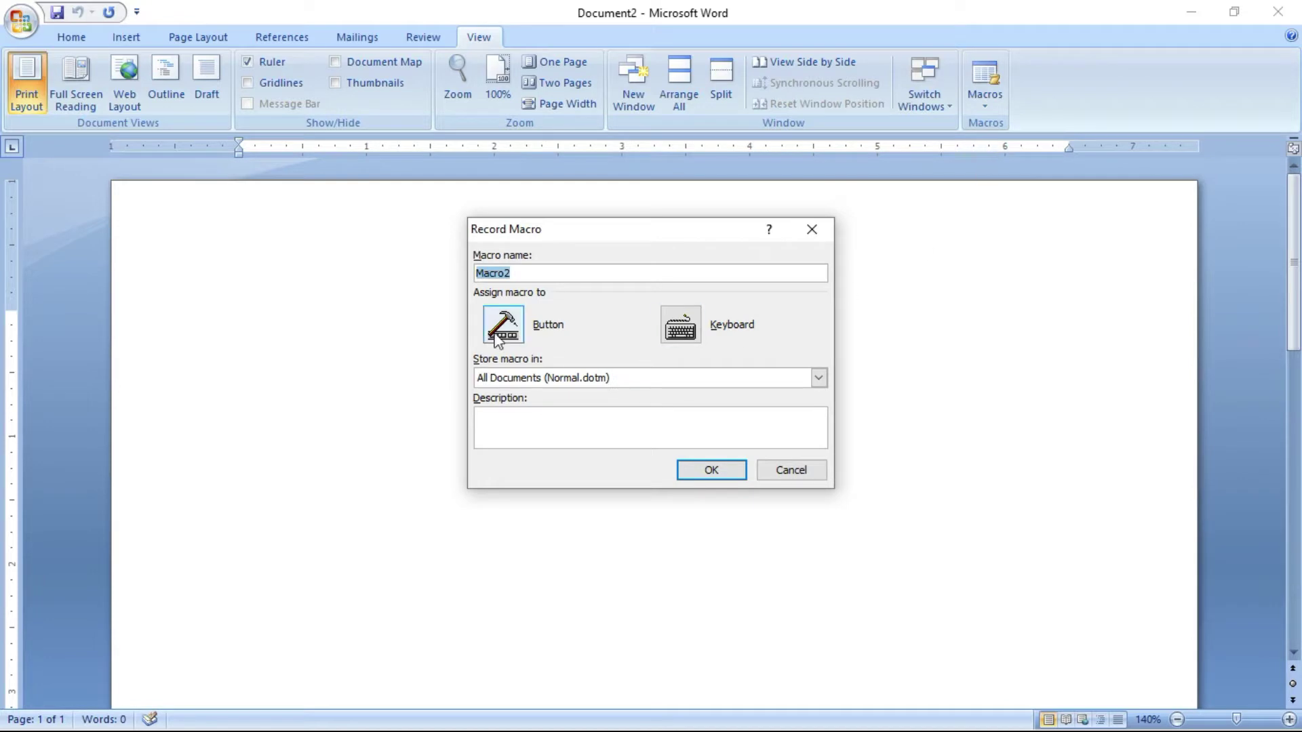
left_click(521, 271)
double_click(521, 270)
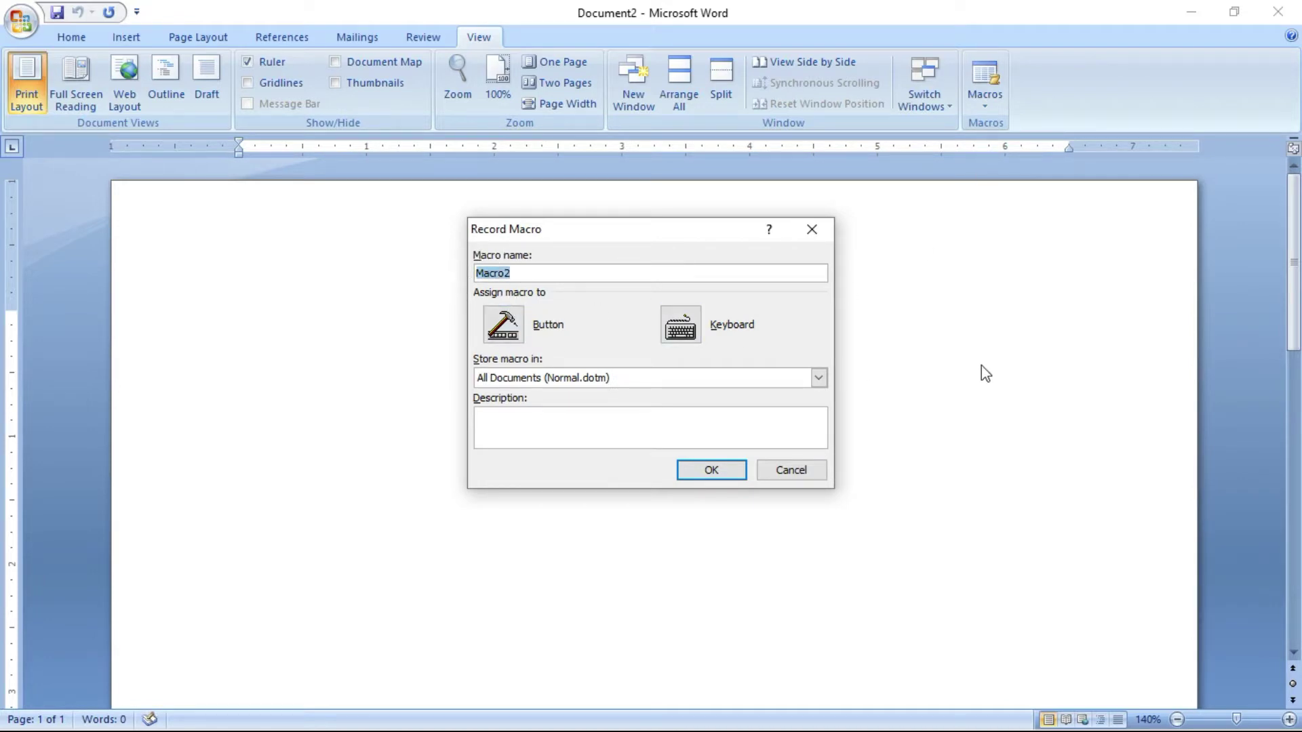
type("KTS")
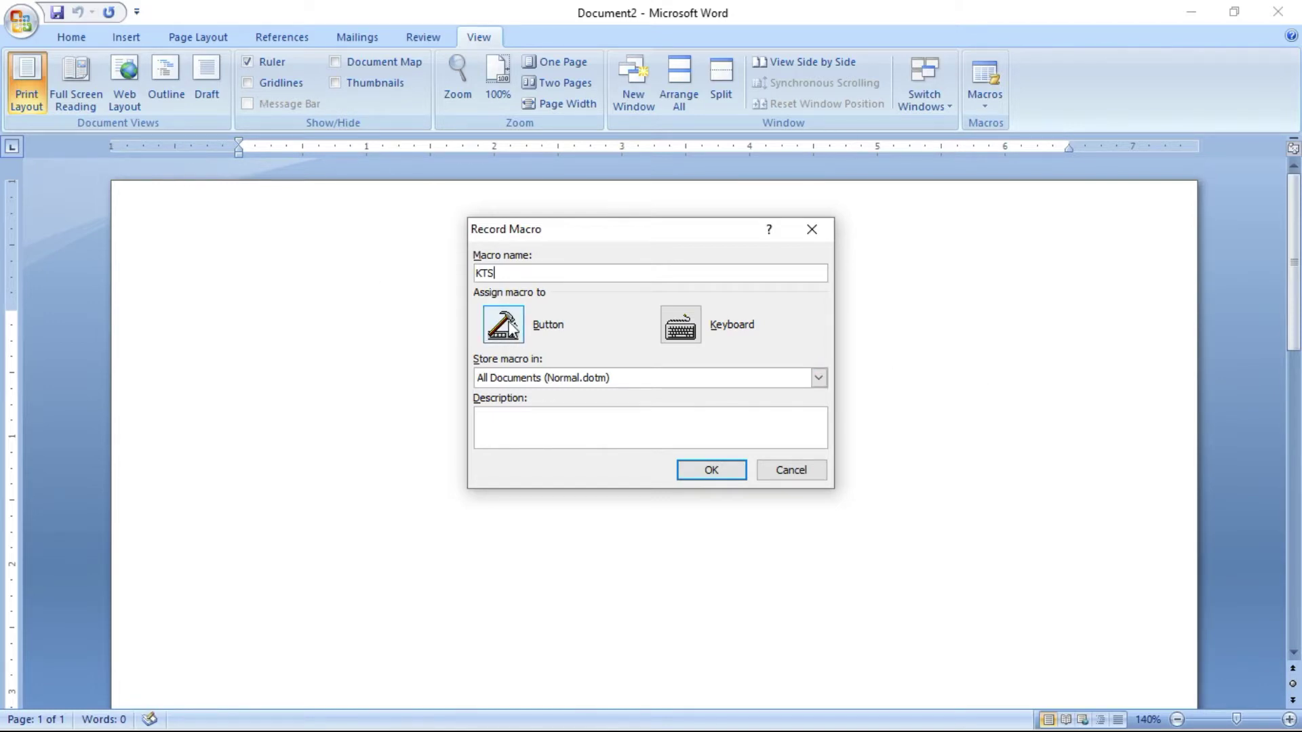
Assign the macro to a button and add Normal.NewMacros.KTS to the Quick Access Toolbar for all documents
left_click(504, 324)
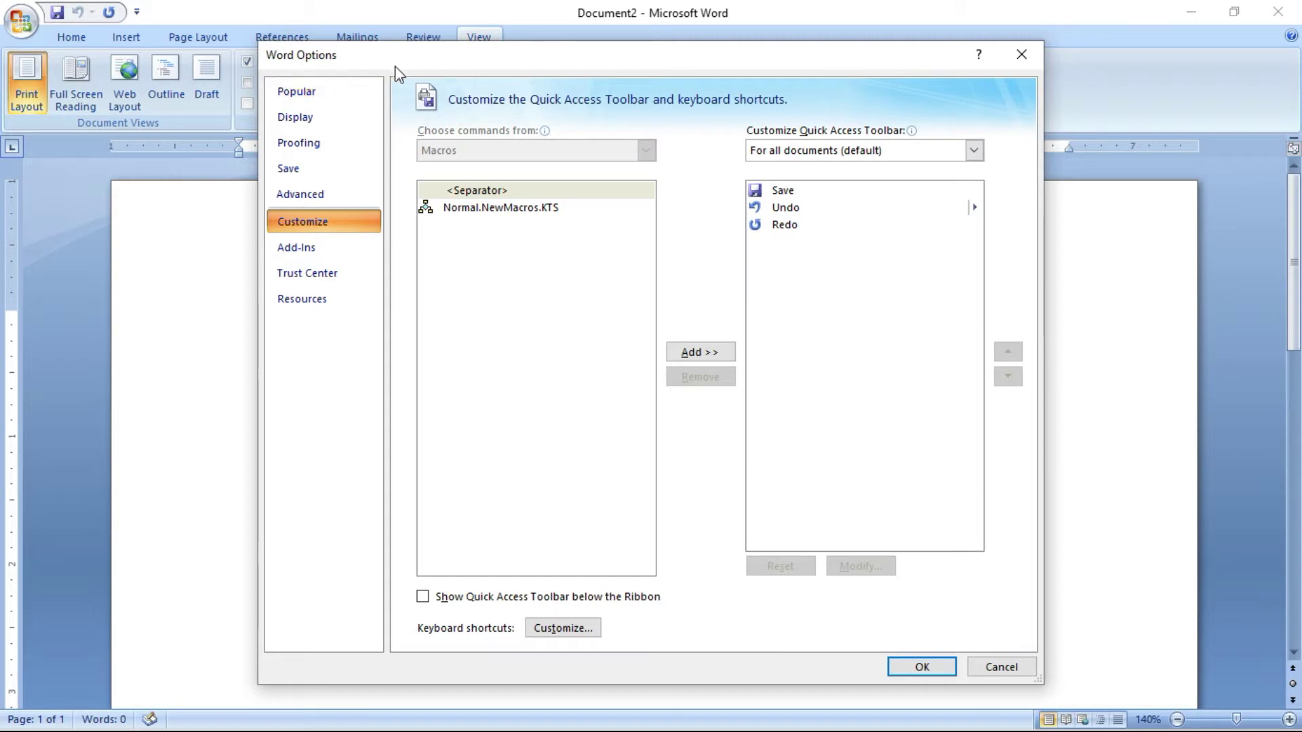
left_click(502, 209)
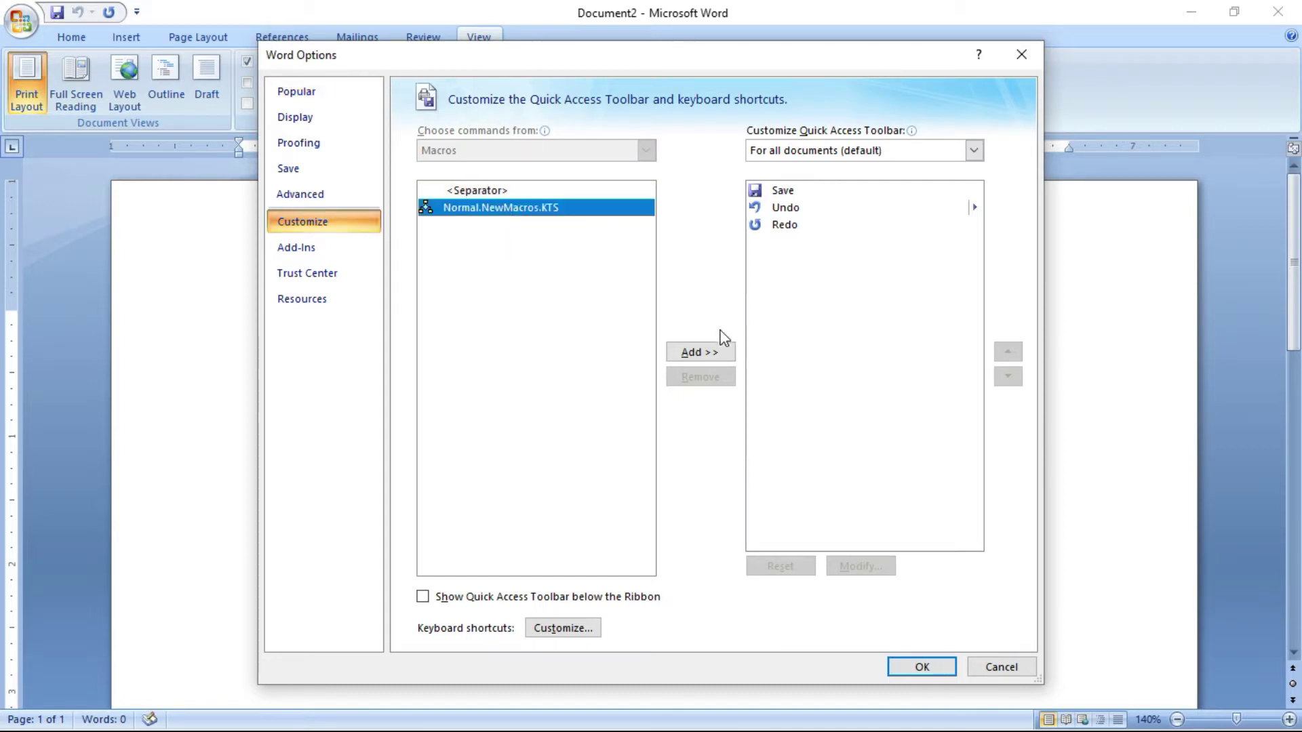
left_click(706, 351)
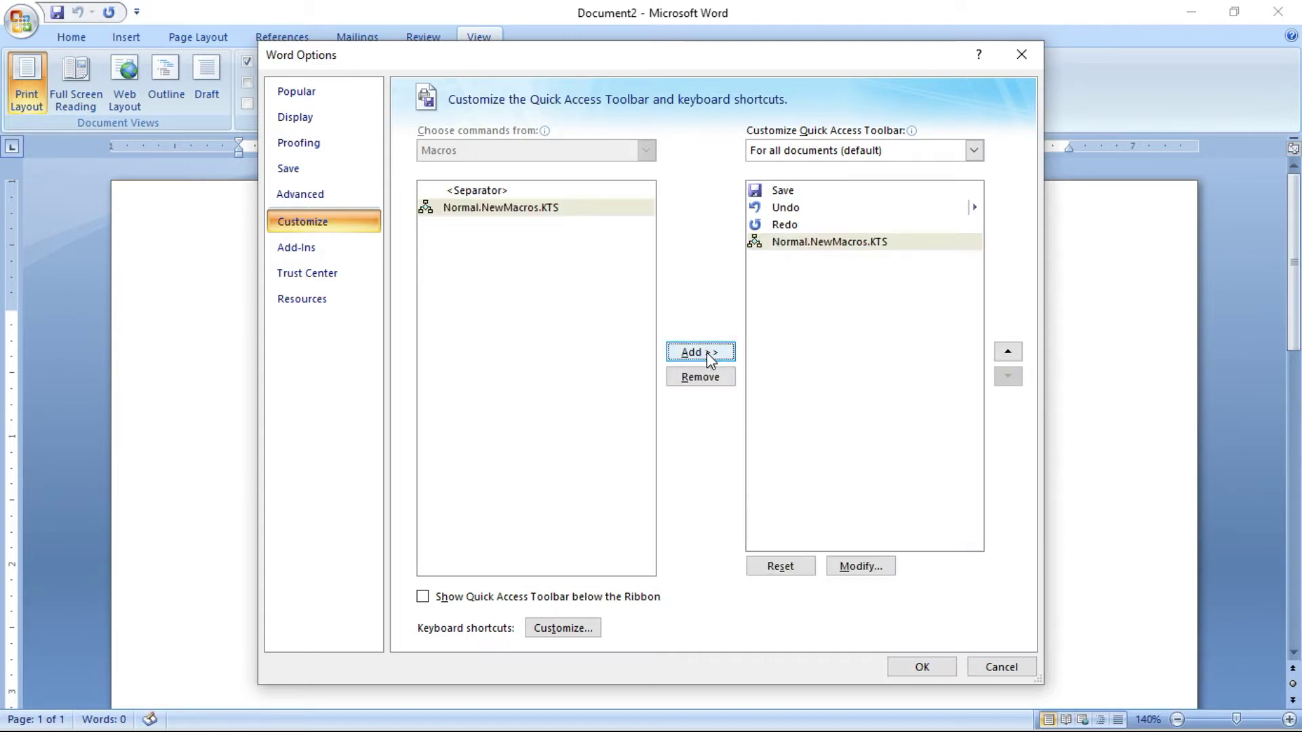
Change the KTS macro button's symbol to the padlock and confirm the toolbar customization to begin recording
left_click(781, 245)
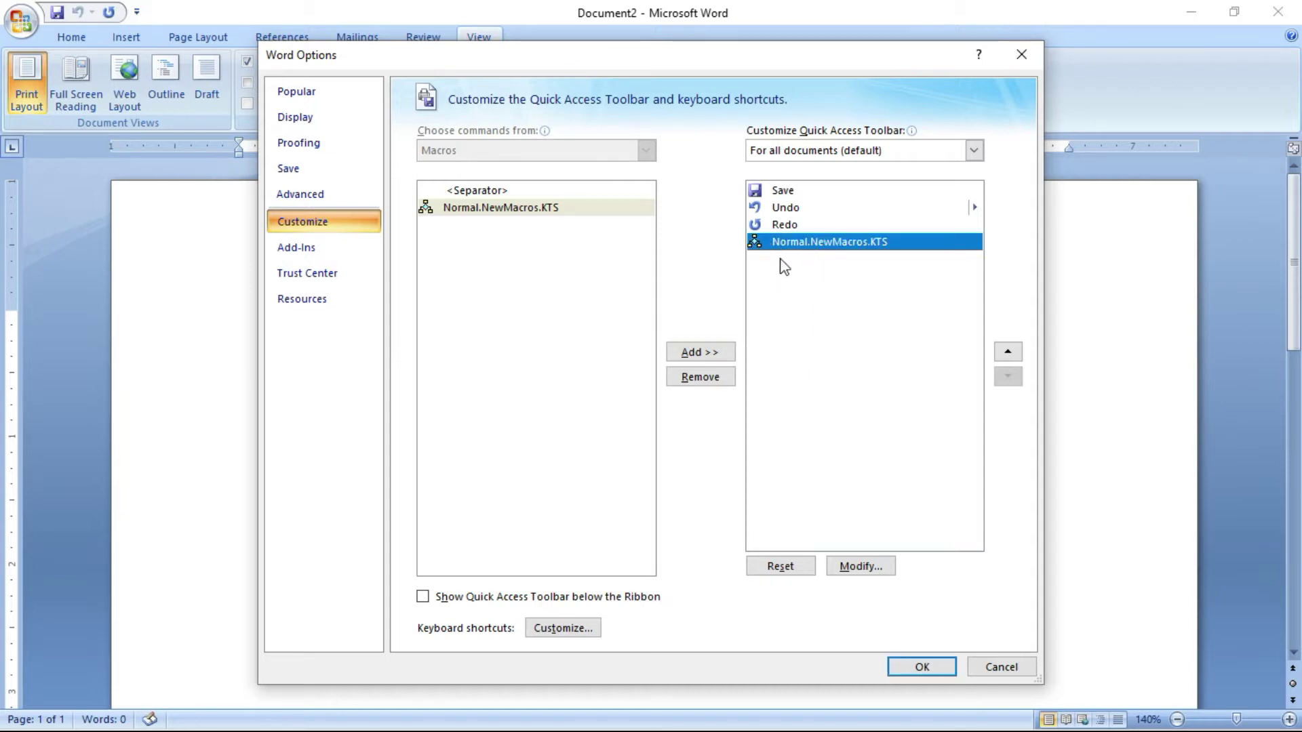
left_click(864, 568)
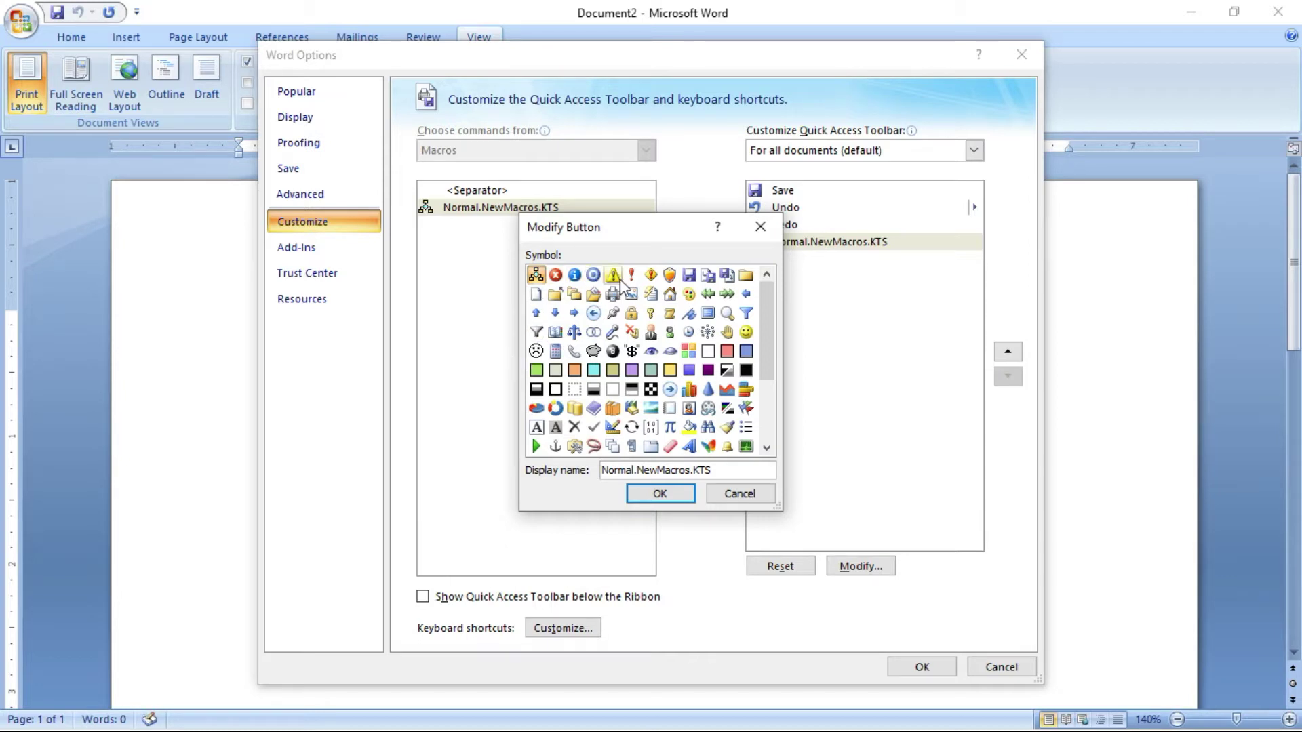
left_click(631, 318)
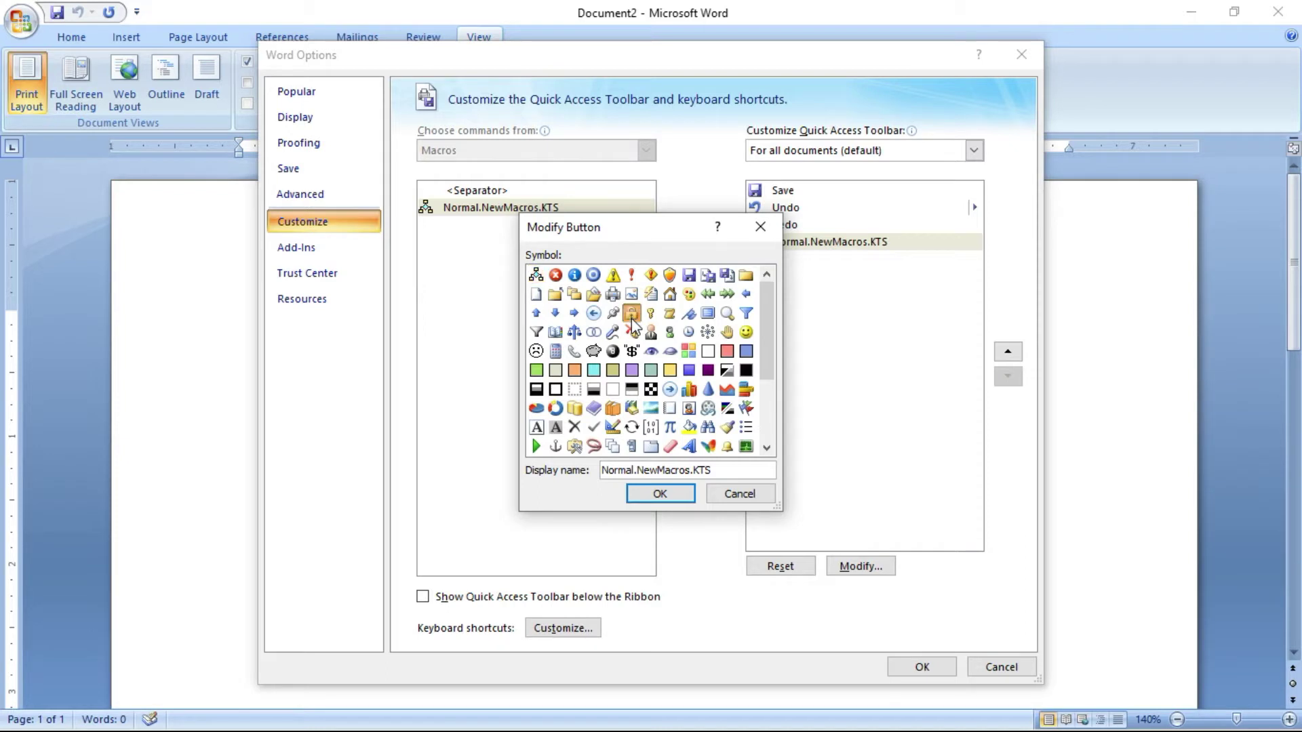
left_click(660, 494)
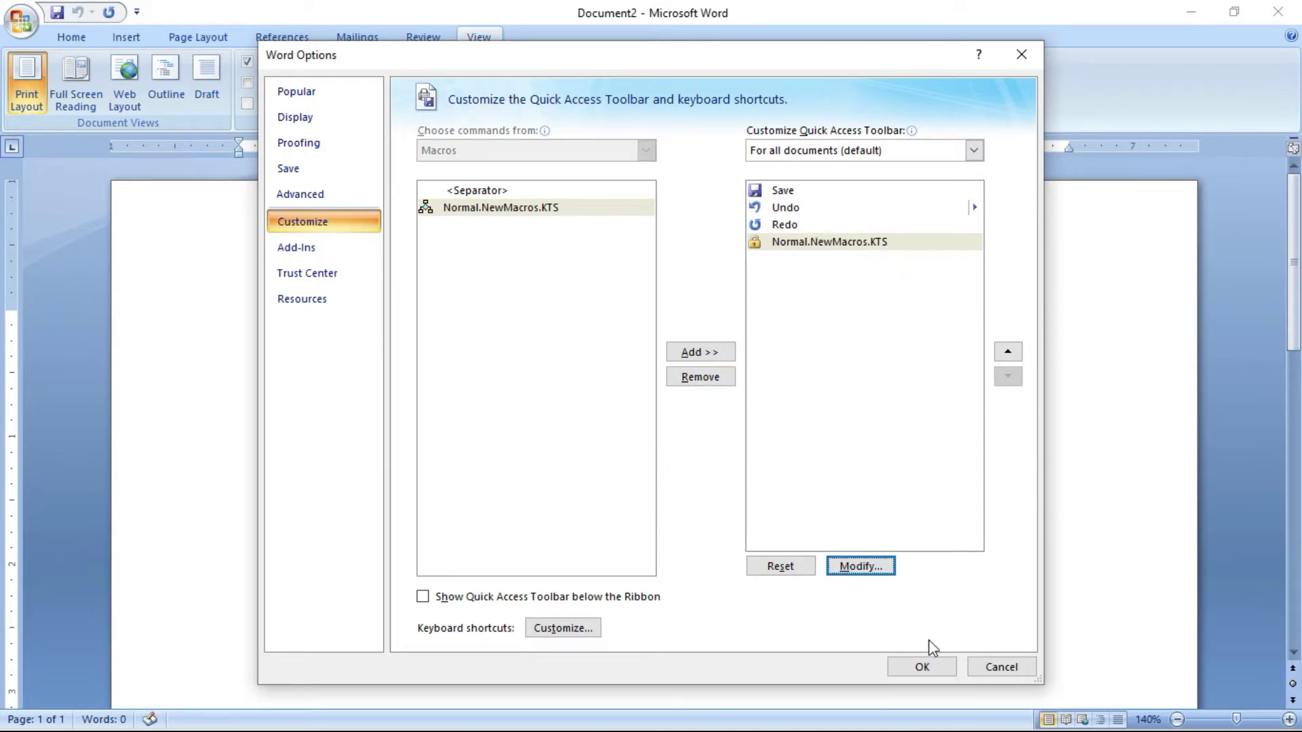
left_click(922, 667)
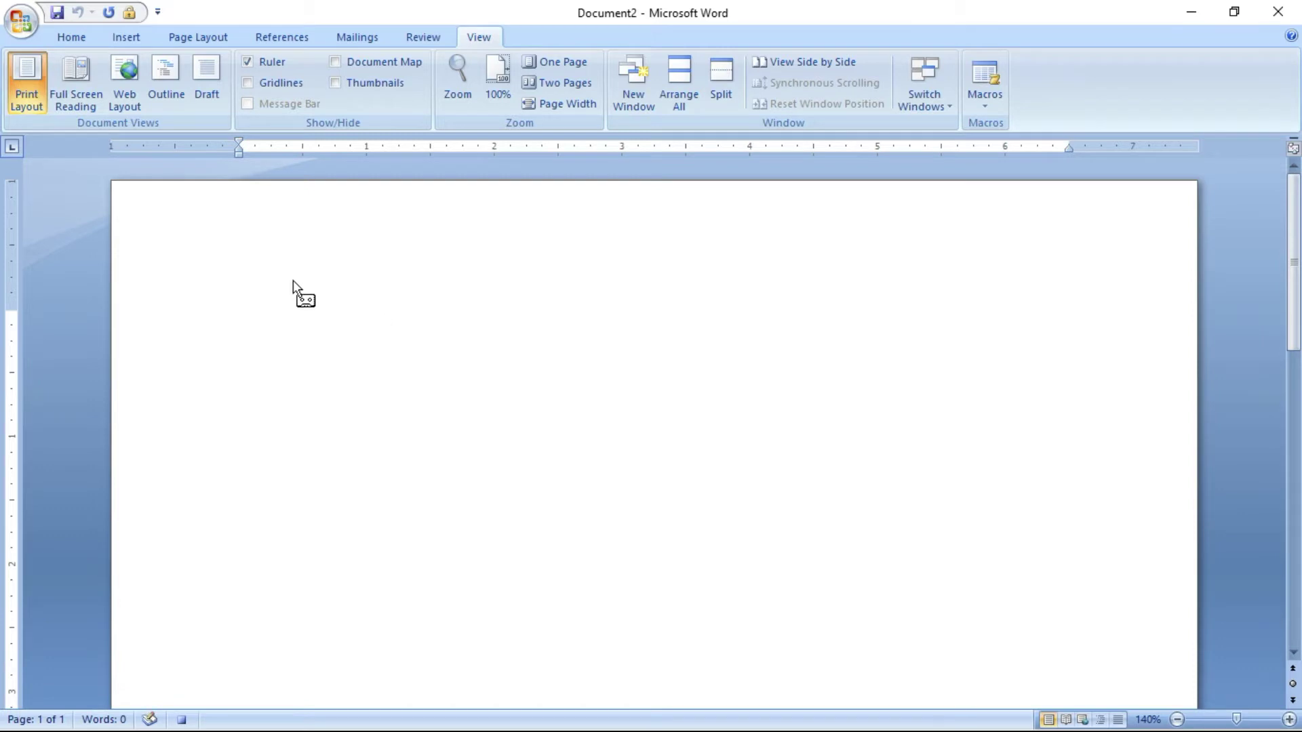
Insert the target-and-arrow business illustration from the Desktop folder into the blank document
left_click(126, 38)
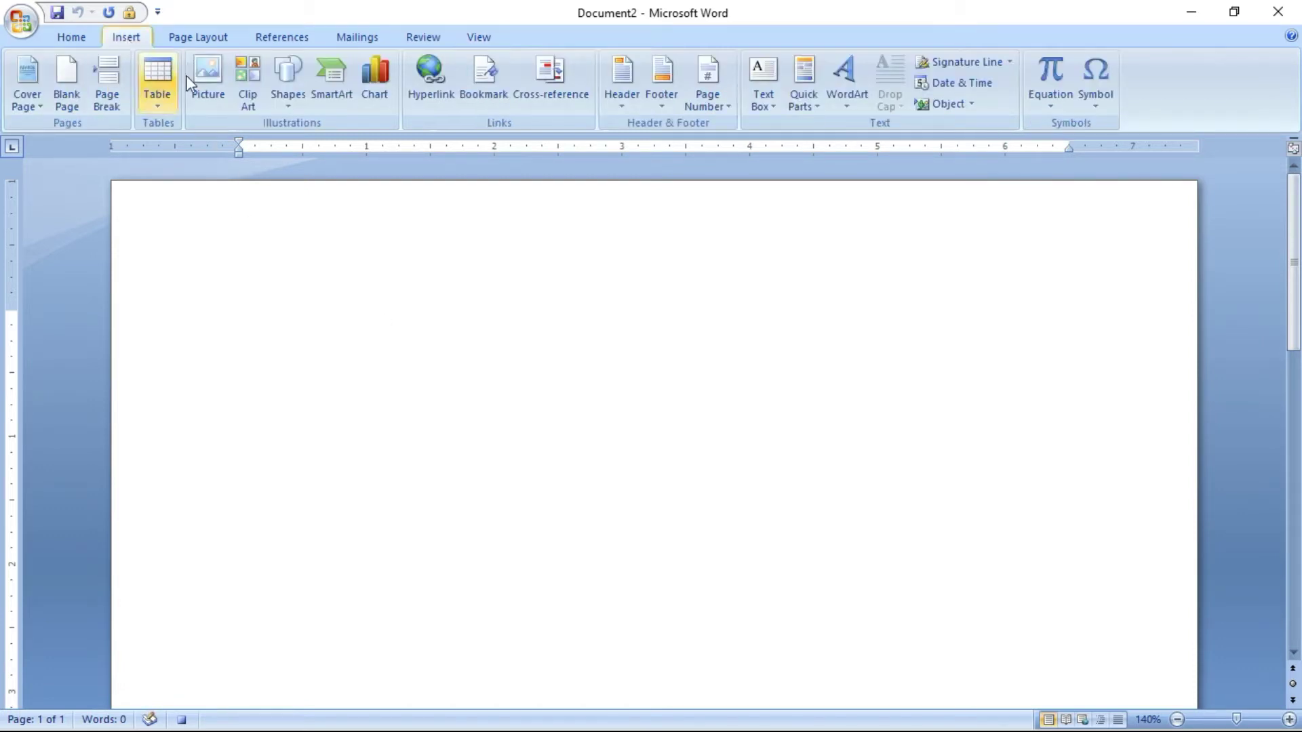
left_click(215, 102)
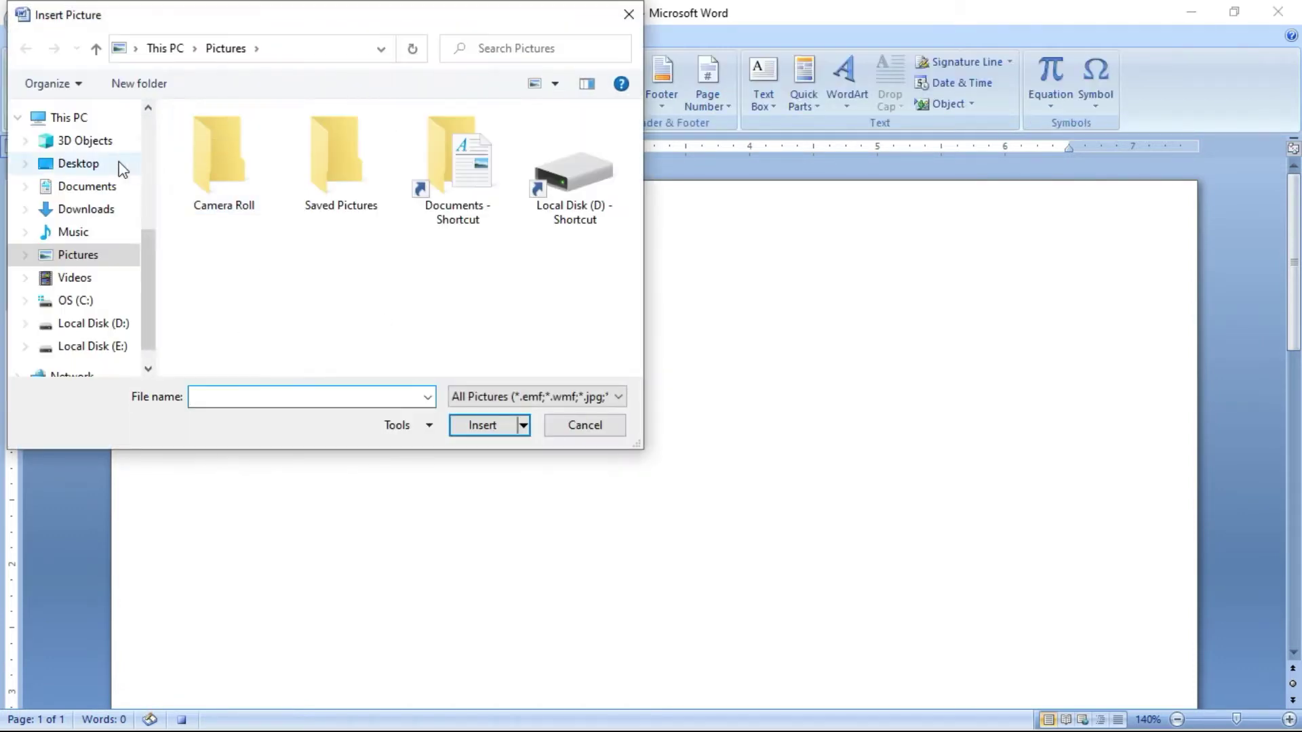
left_click(103, 165)
double_click(367, 175)
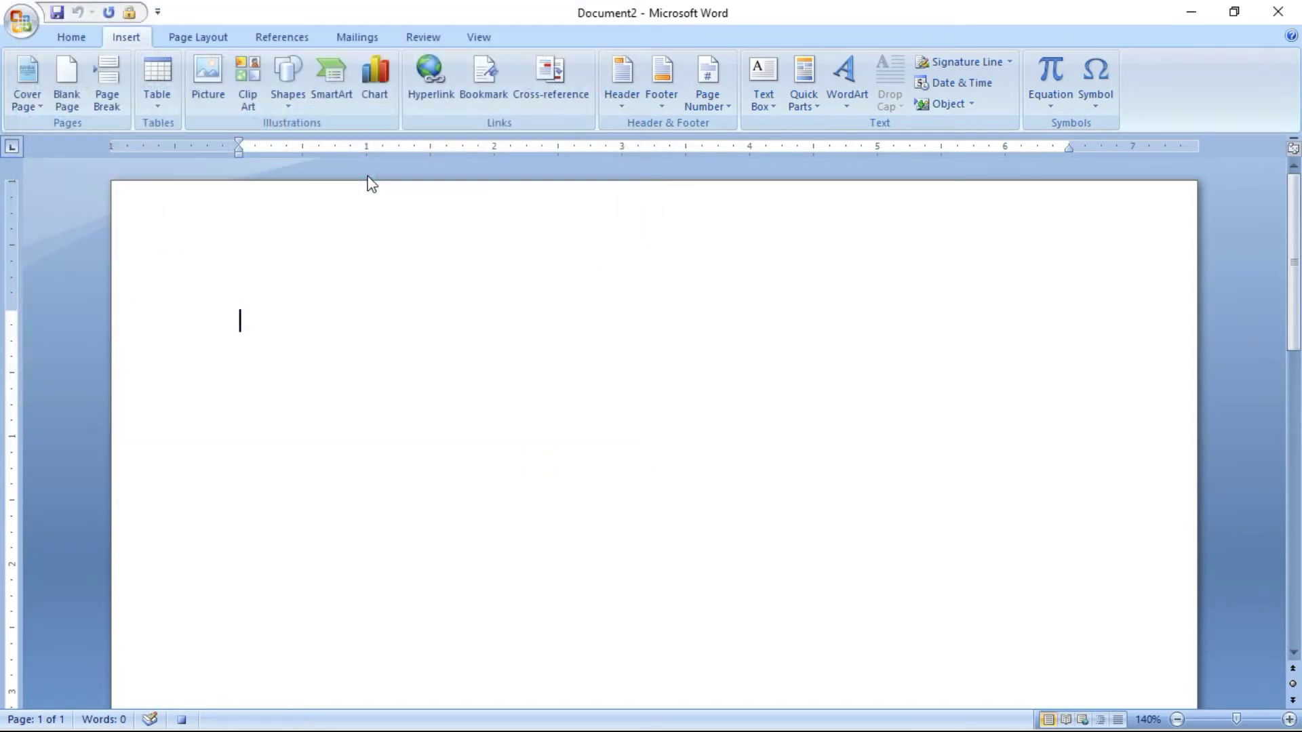
Add a line above the picture reading "PLEASE SUBSCRIBE THIS EDUCRAWL CHANNEL"
scroll(1056, 469, "down", 3)
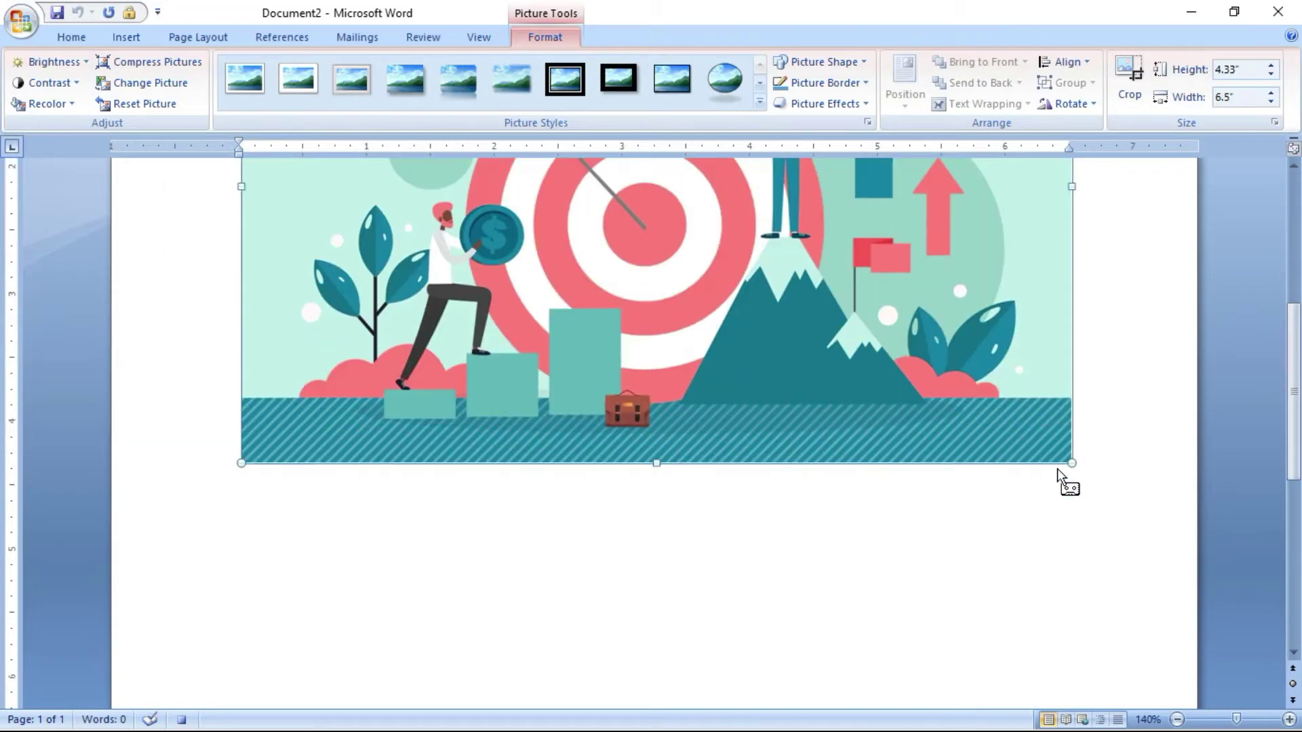
left_click(1056, 470)
scroll(1056, 469, "up", 4)
scroll(1056, 469, "up", 1)
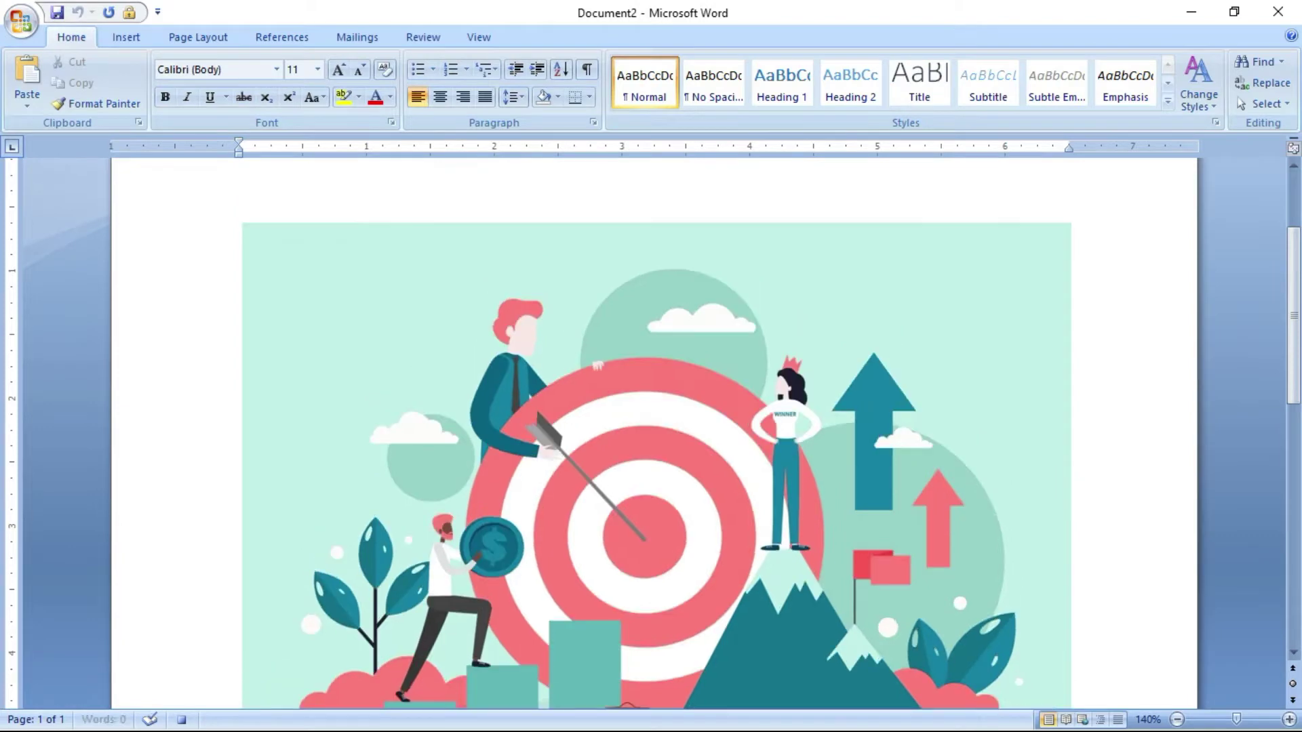
scroll(1031, 451, "down", 6)
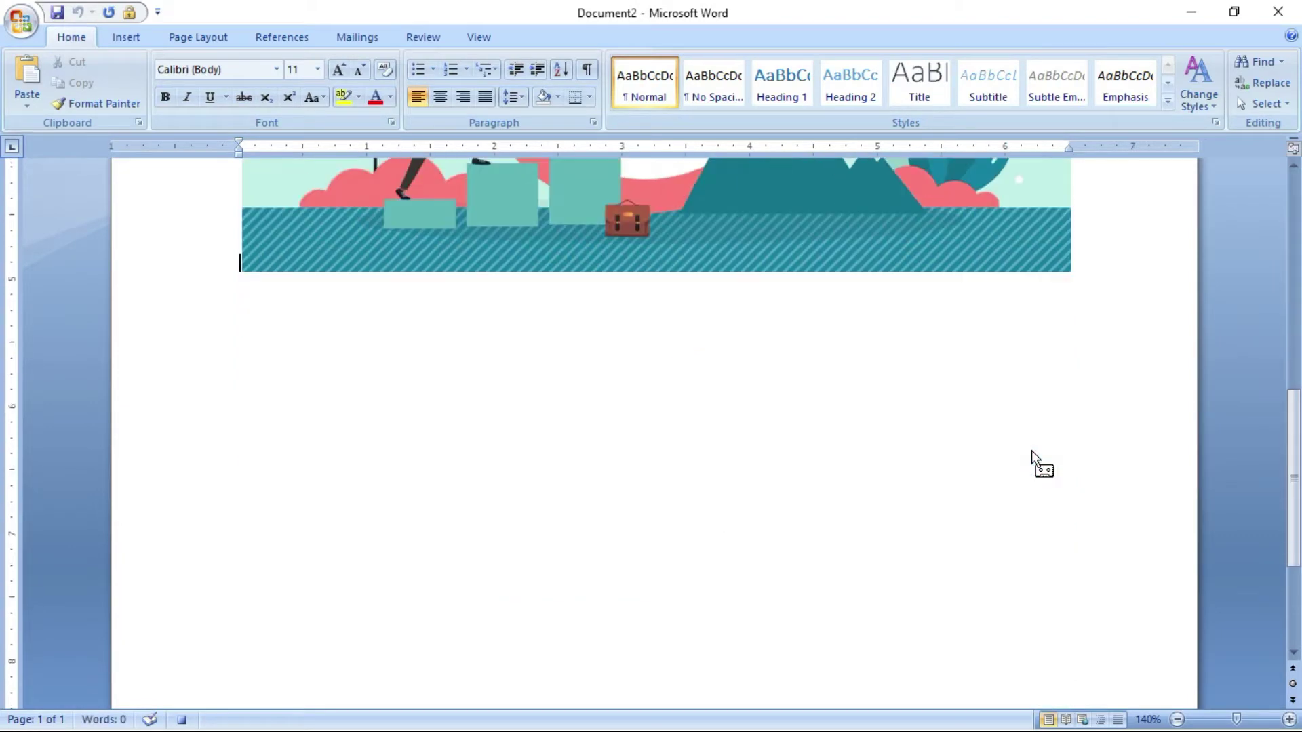
scroll(1031, 450, "up", 8)
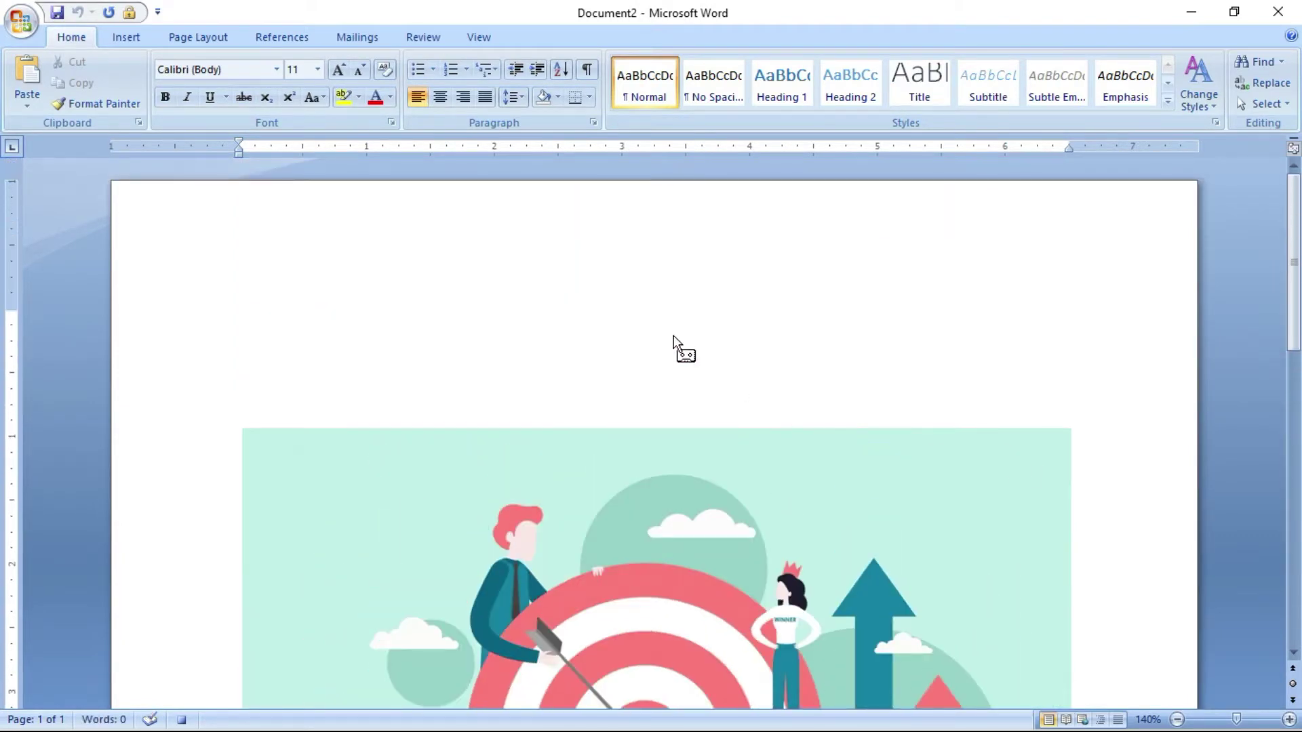
scroll(673, 336, "down", 6)
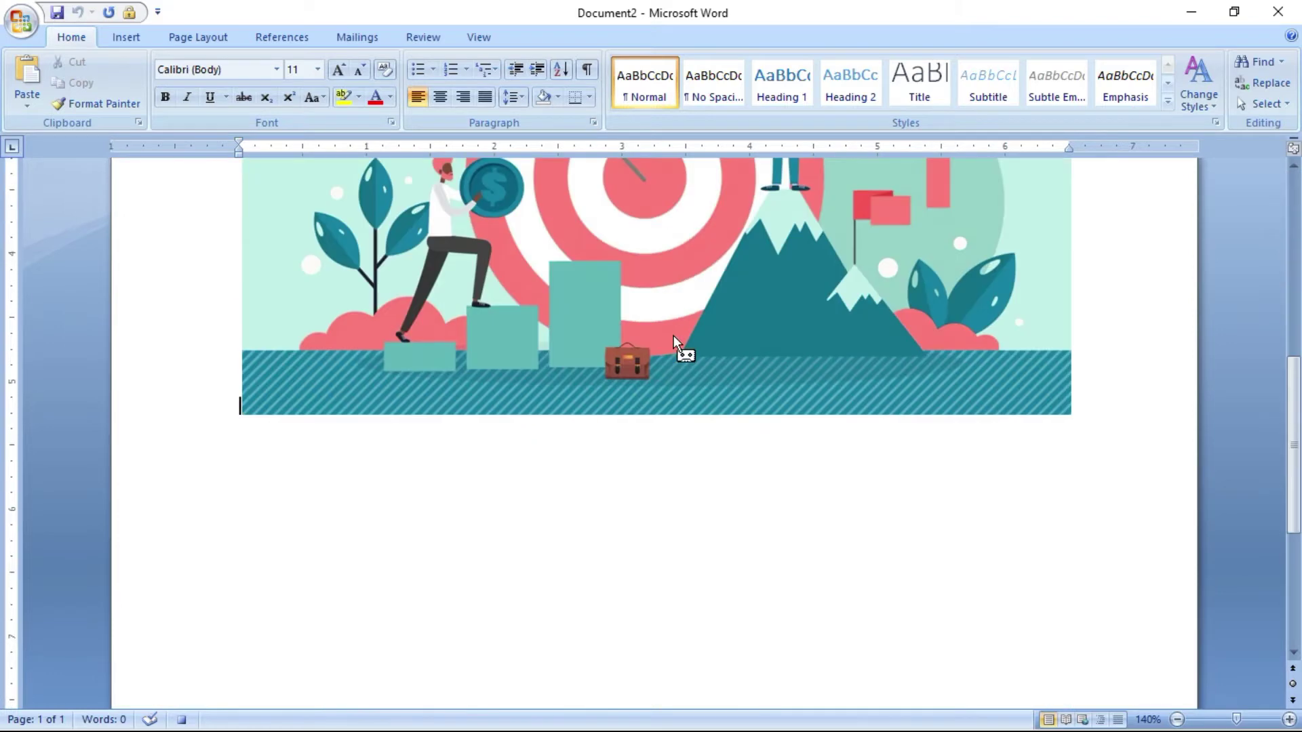
key("Up")
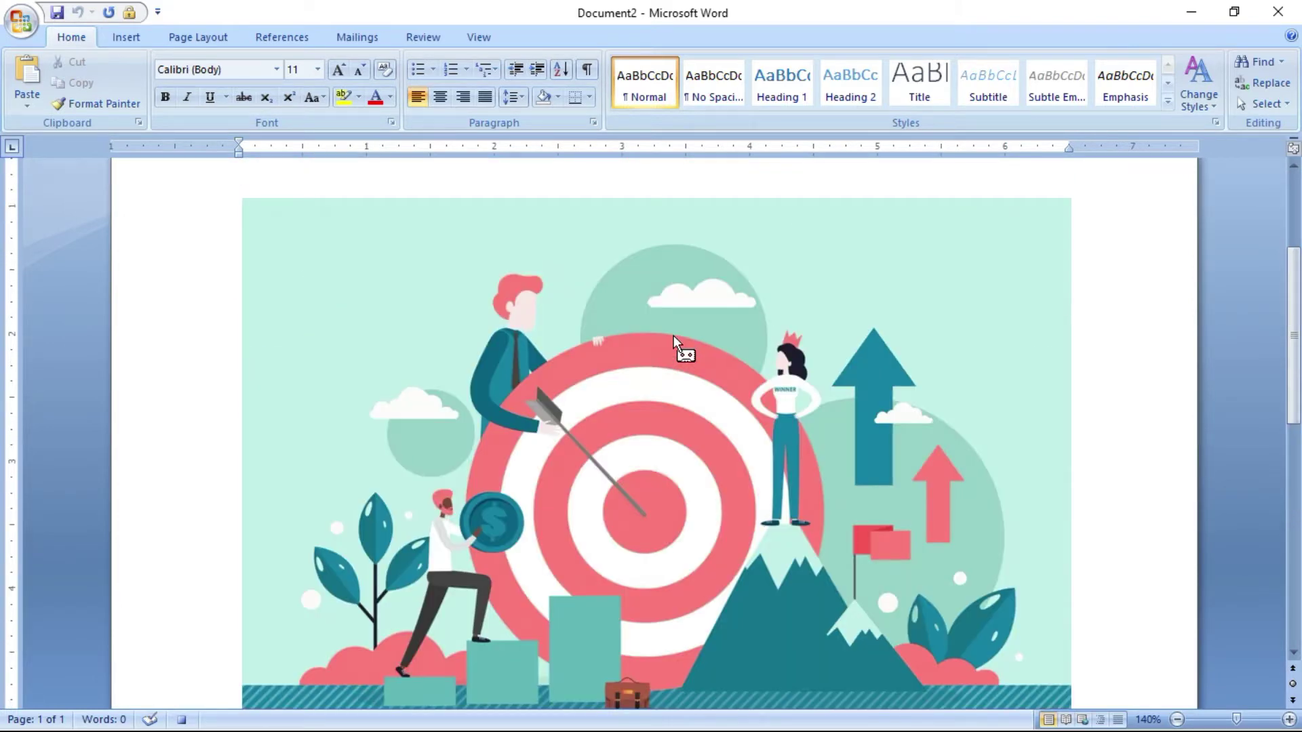
type("PLEASE SUBS")
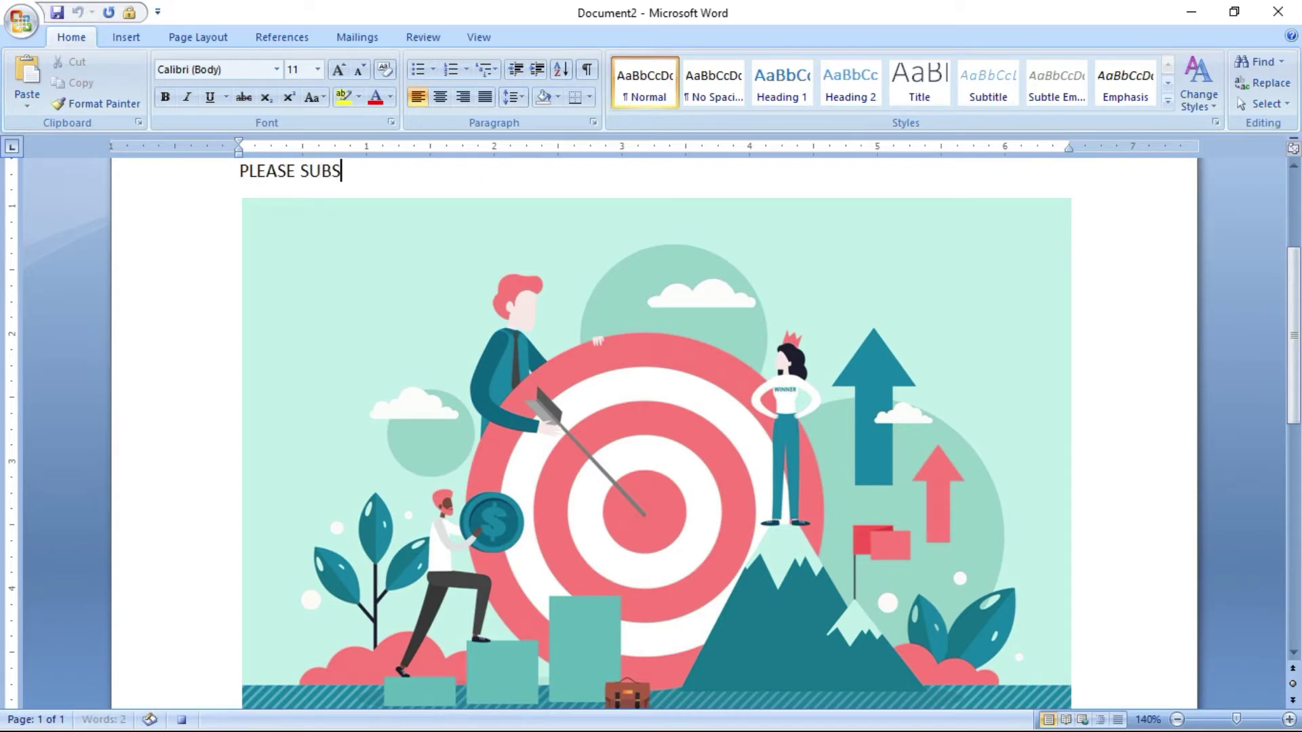
type("CRIBE THIS EDUCR")
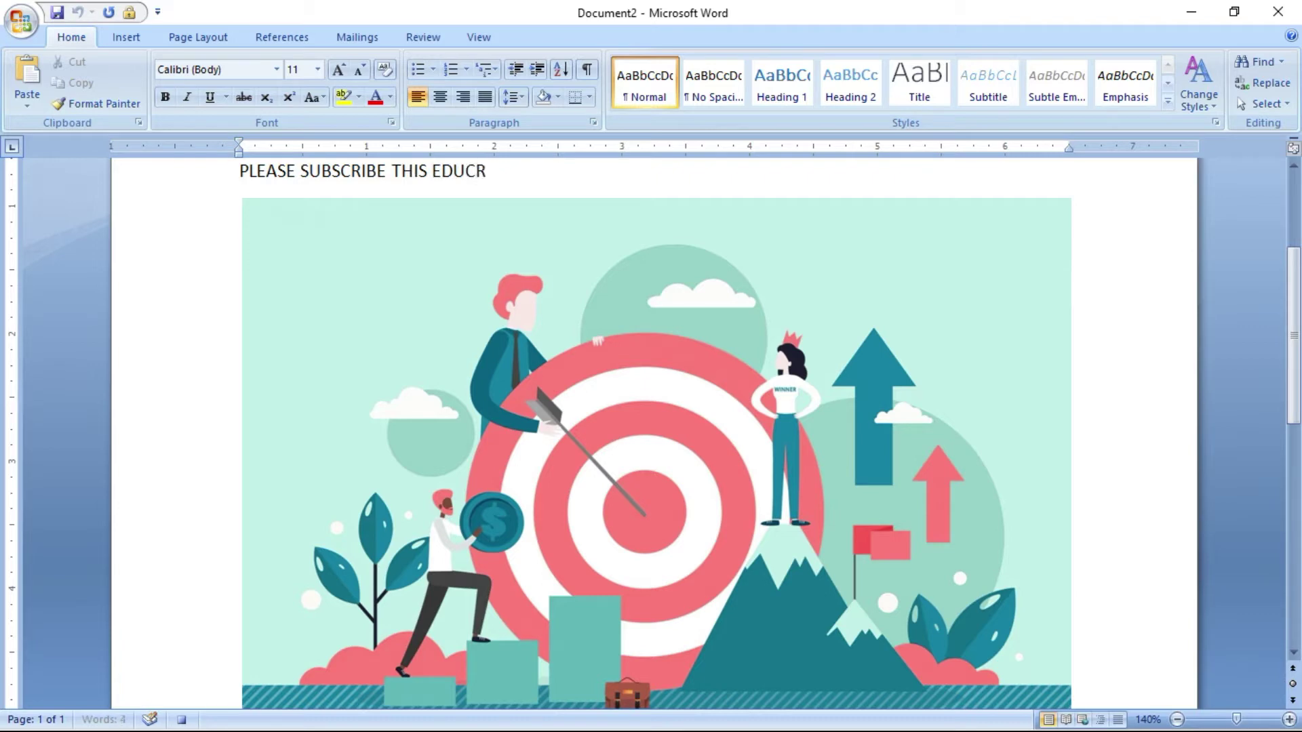
type("AWL CHANNEL")
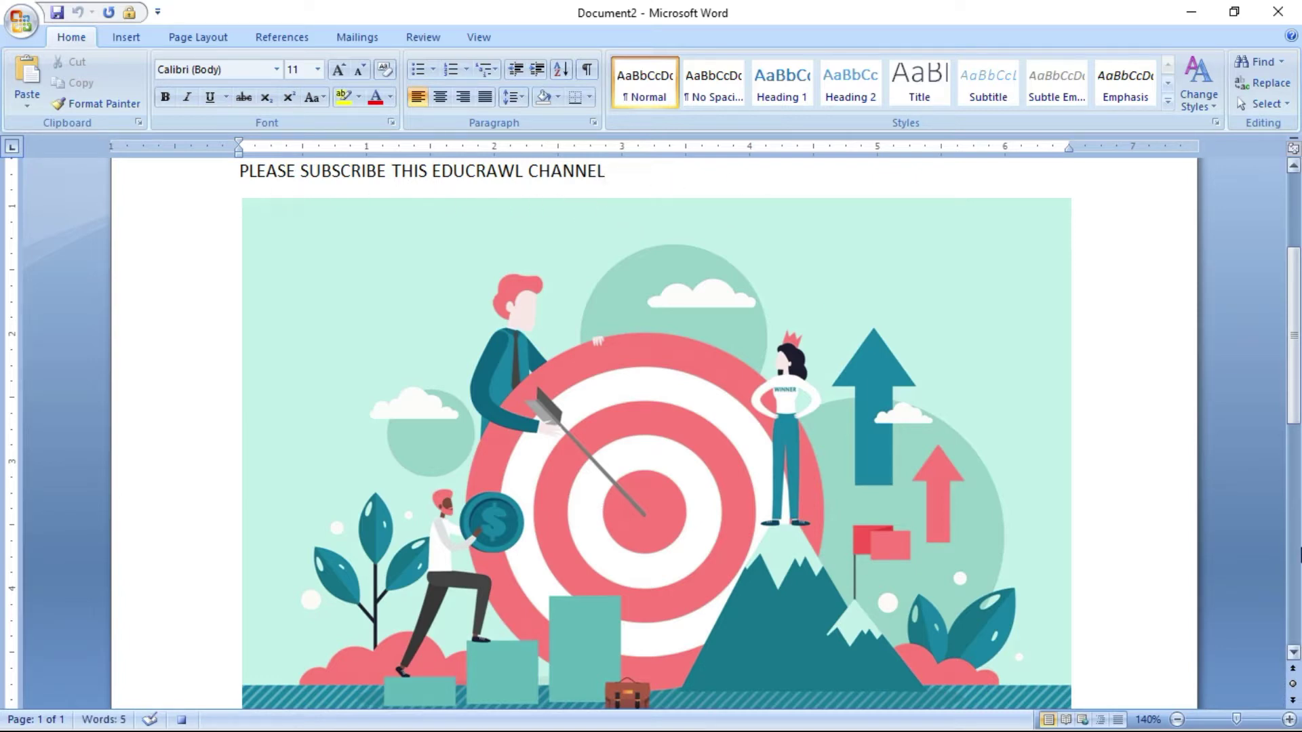
Format the whole text line above the picture as bold, in red with yellow highlighting
key("shift+Left")
key("shift+Left")
key("shift+Left")
key("shift+Left")
key("shift+Left")
key("shift+Left")
key("shift+Left")
key("shift+Left")
key("shift+Left")
key("shift+Left")
key("shift+Left")
key("shift+Left")
key("shift+Left")
key("shift+Left")
key("shift+Left")
key("shift+Left")
key("shift+Left")
key("shift+Left")
key("shift+Left")
key("shift+Left")
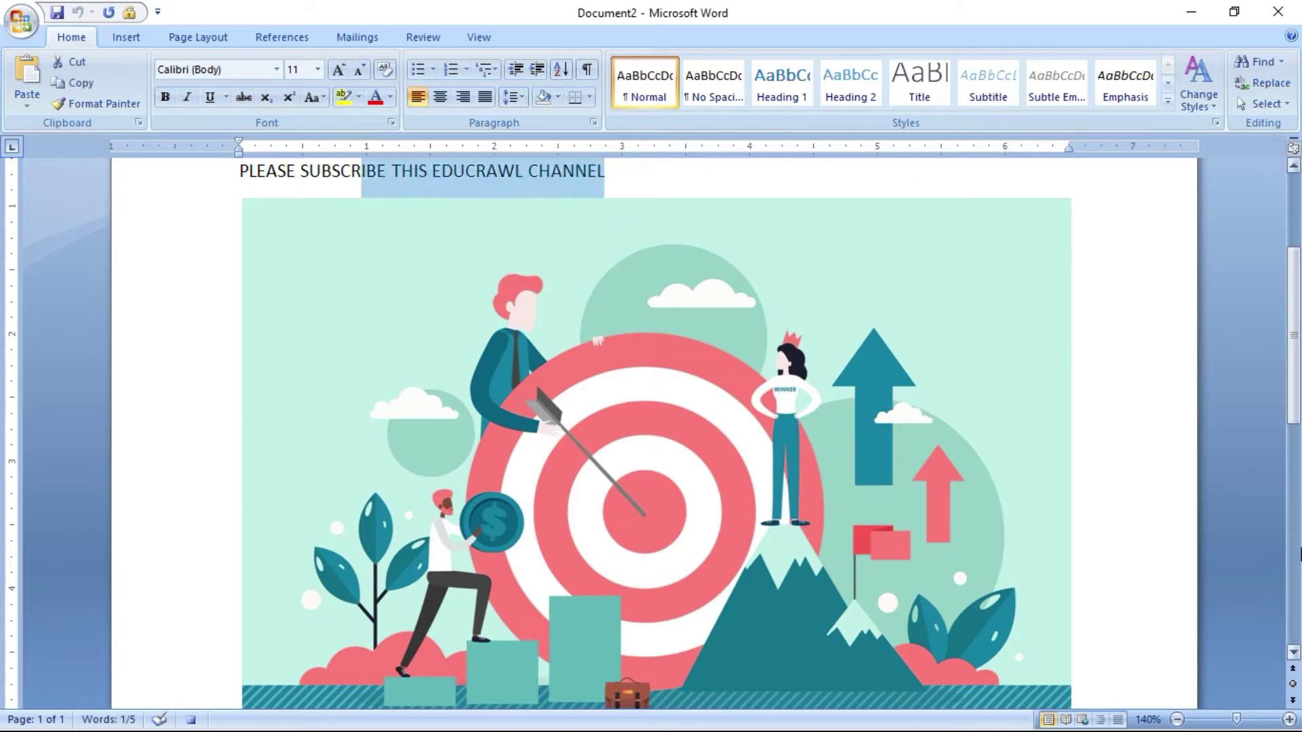
key("shift+Left")
key("shift+Left")
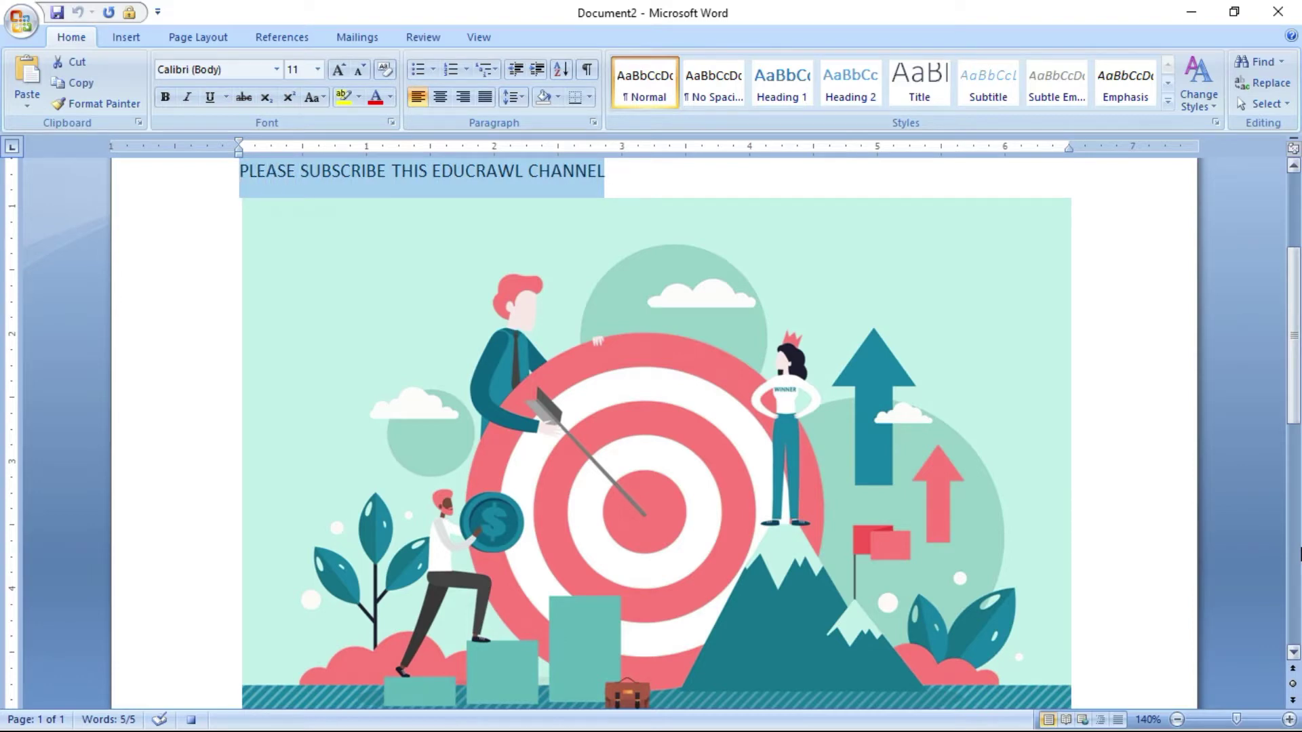
left_click(173, 99)
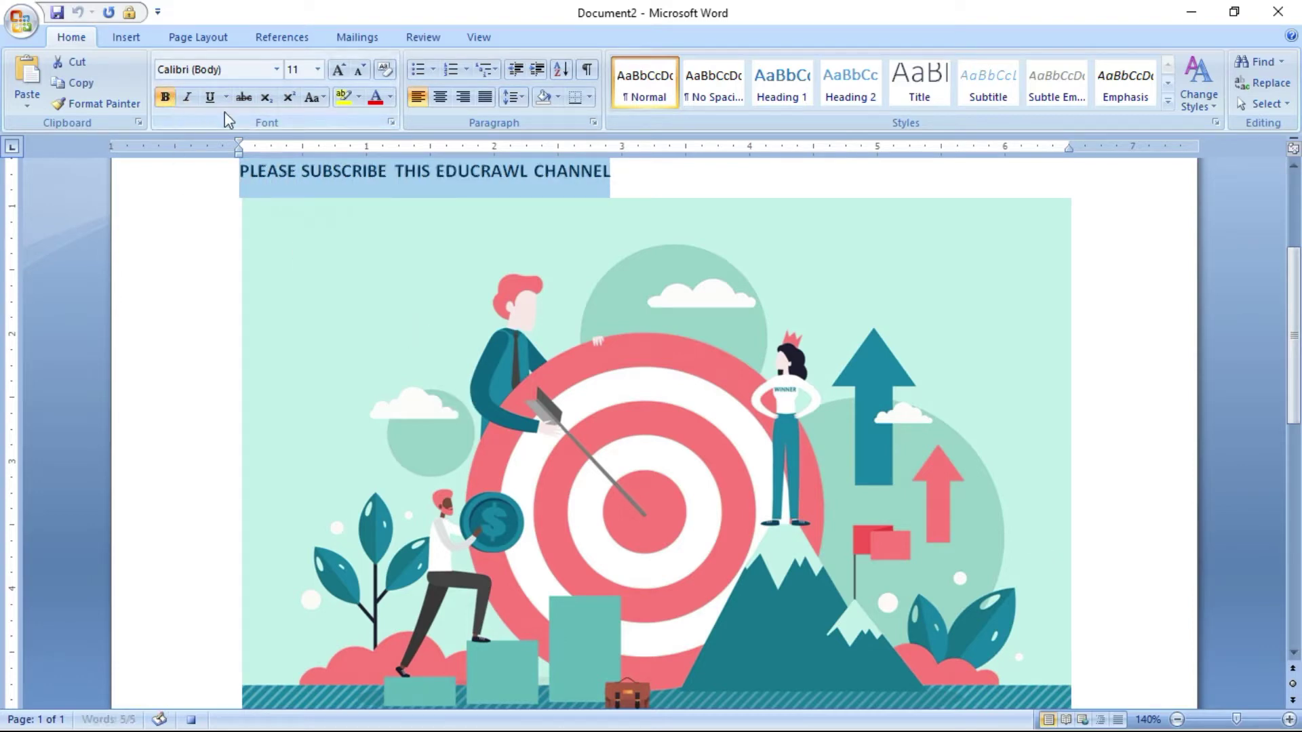
left_click(375, 98)
left_click(340, 100)
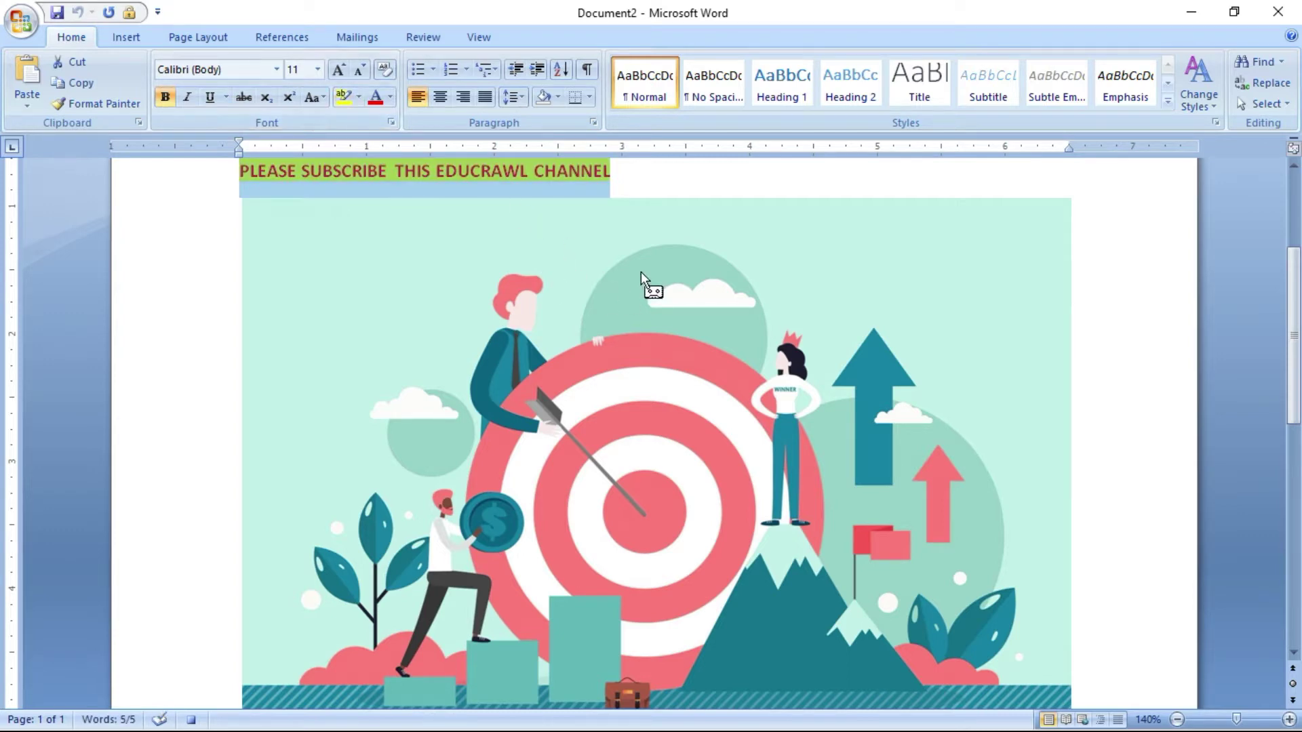
Stop recording the macro and place the cursor at the end of the document
left_click(495, 44)
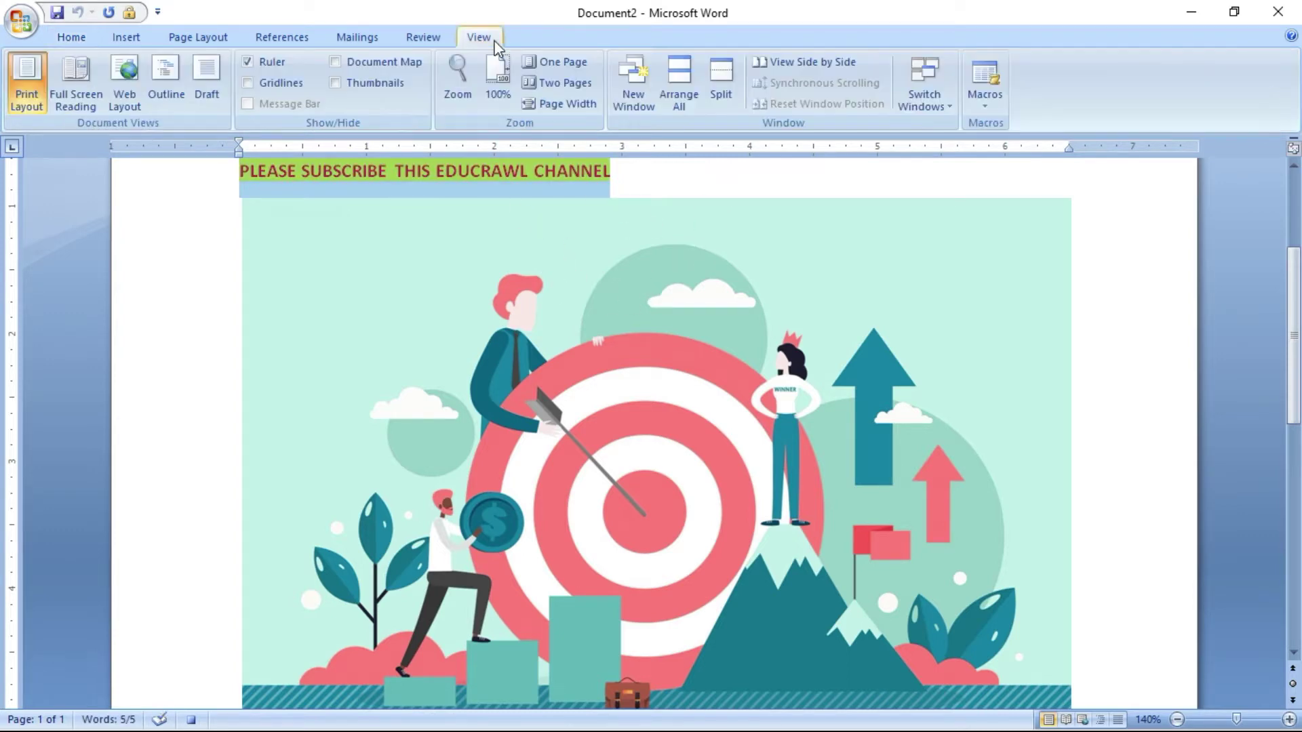
left_click(989, 104)
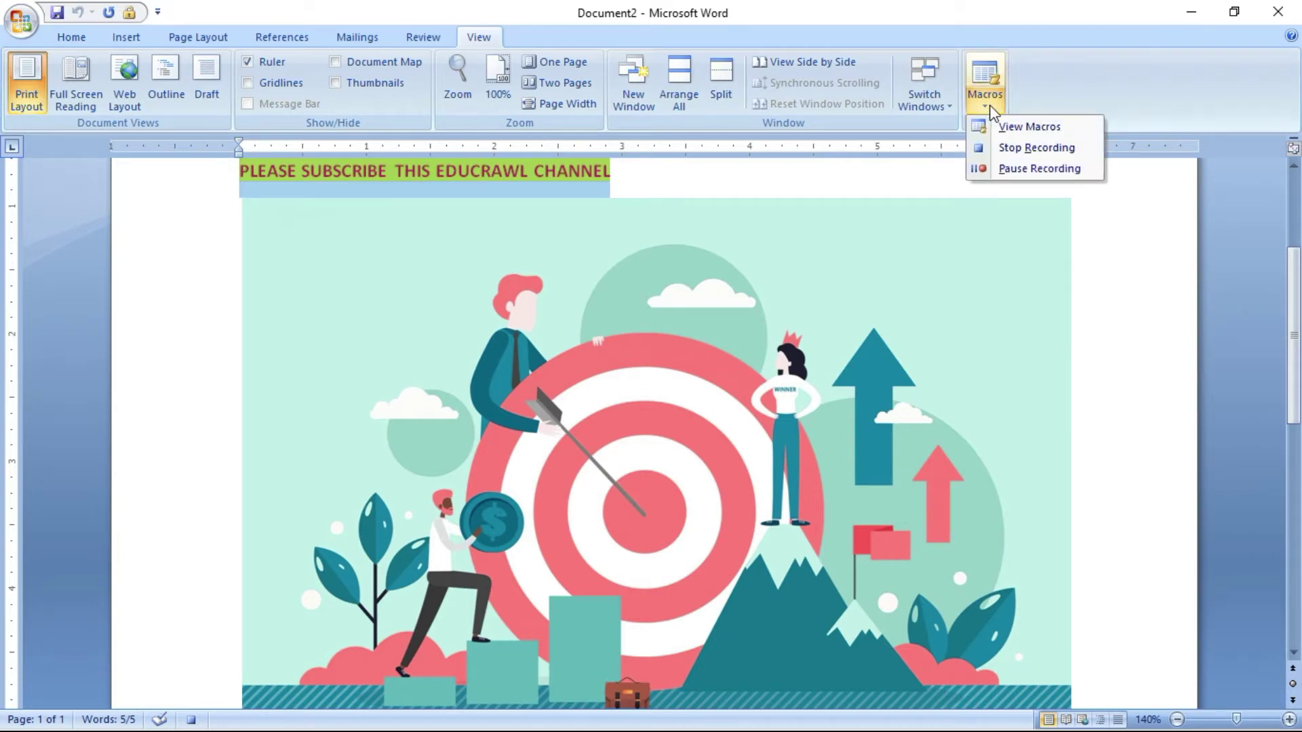
left_click(998, 148)
key("ctrl+End")
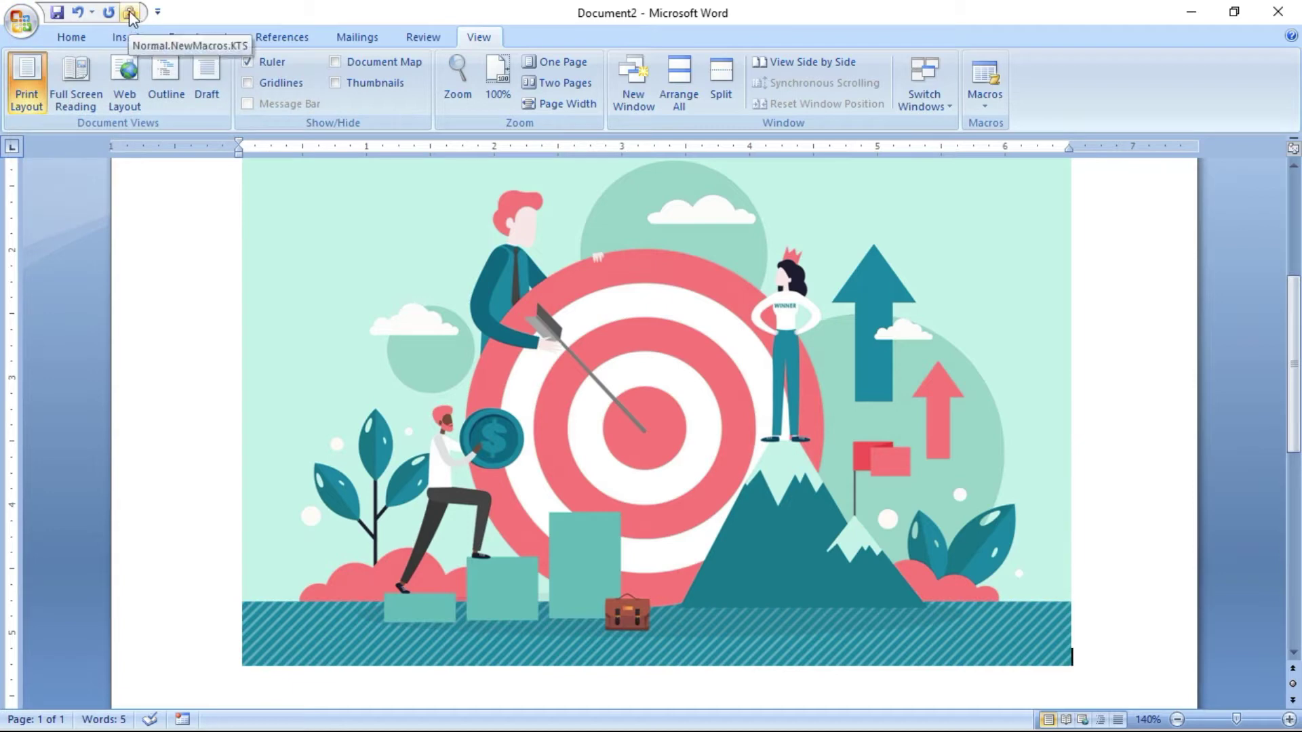
Create a new blank document and run the KTS macro in it from its toolbar shortcut
left_click(20, 21)
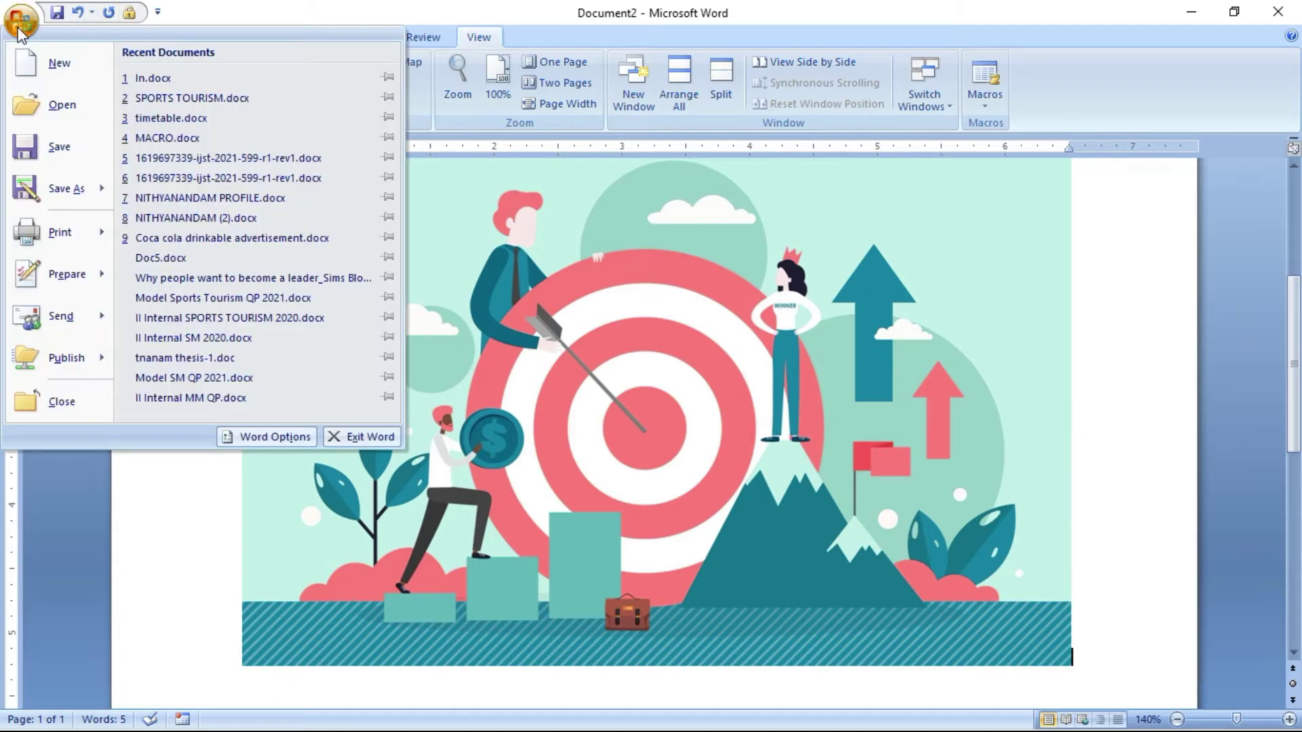
left_click(30, 70)
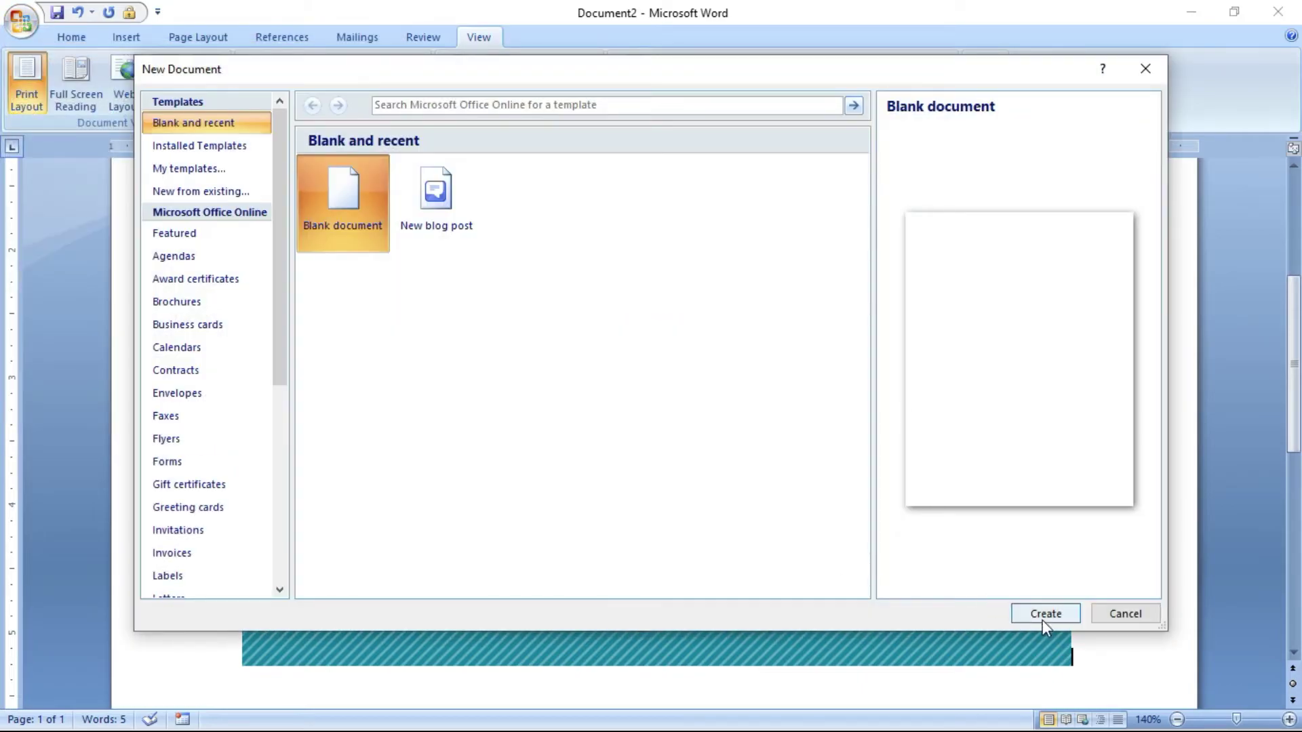
left_click(1034, 618)
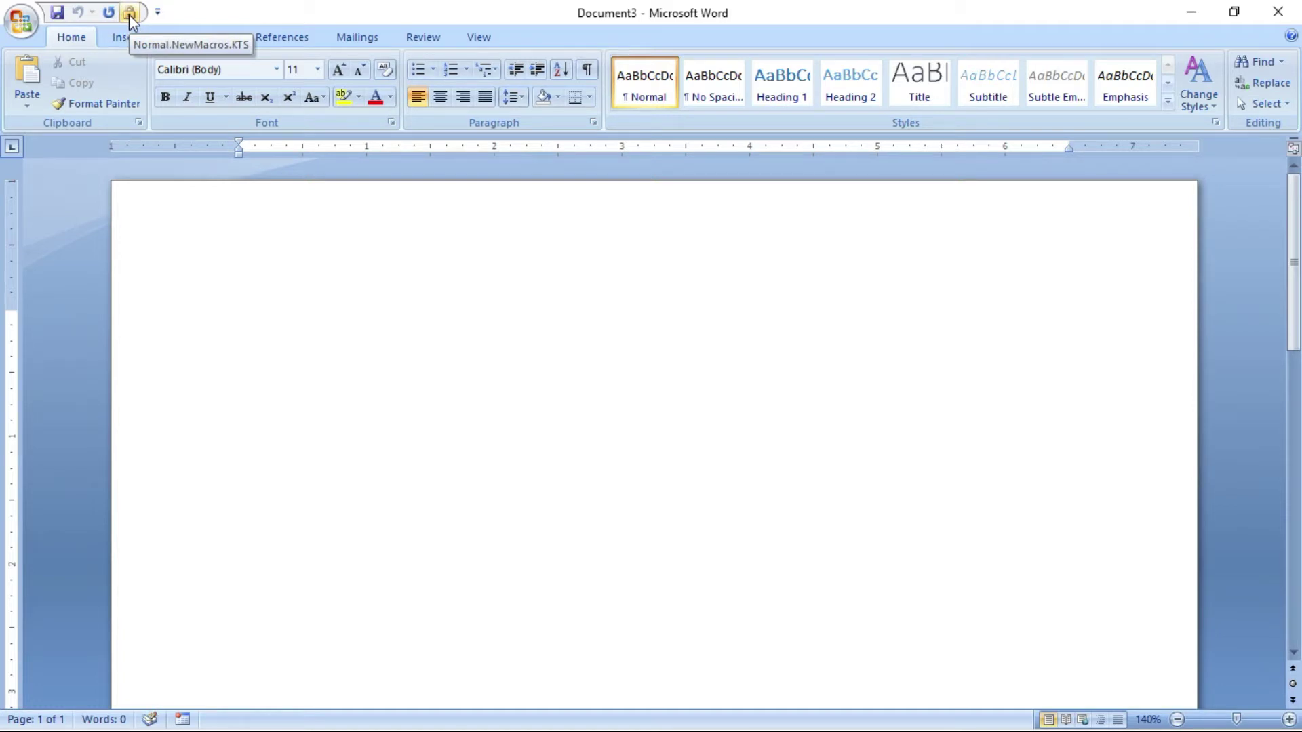
left_click(129, 15)
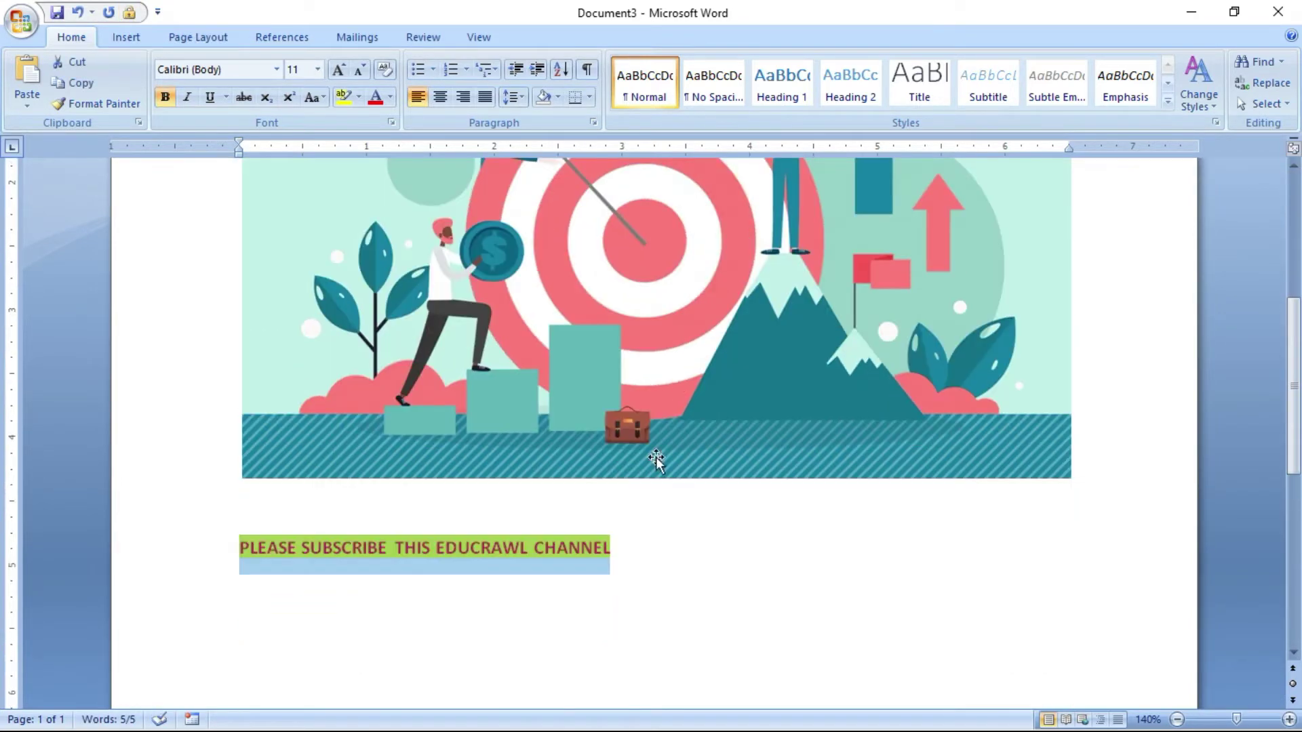
Place the cursor on the empty line below the highlighted text and run the KTS macro again
left_click_drag(240, 544, 636, 549)
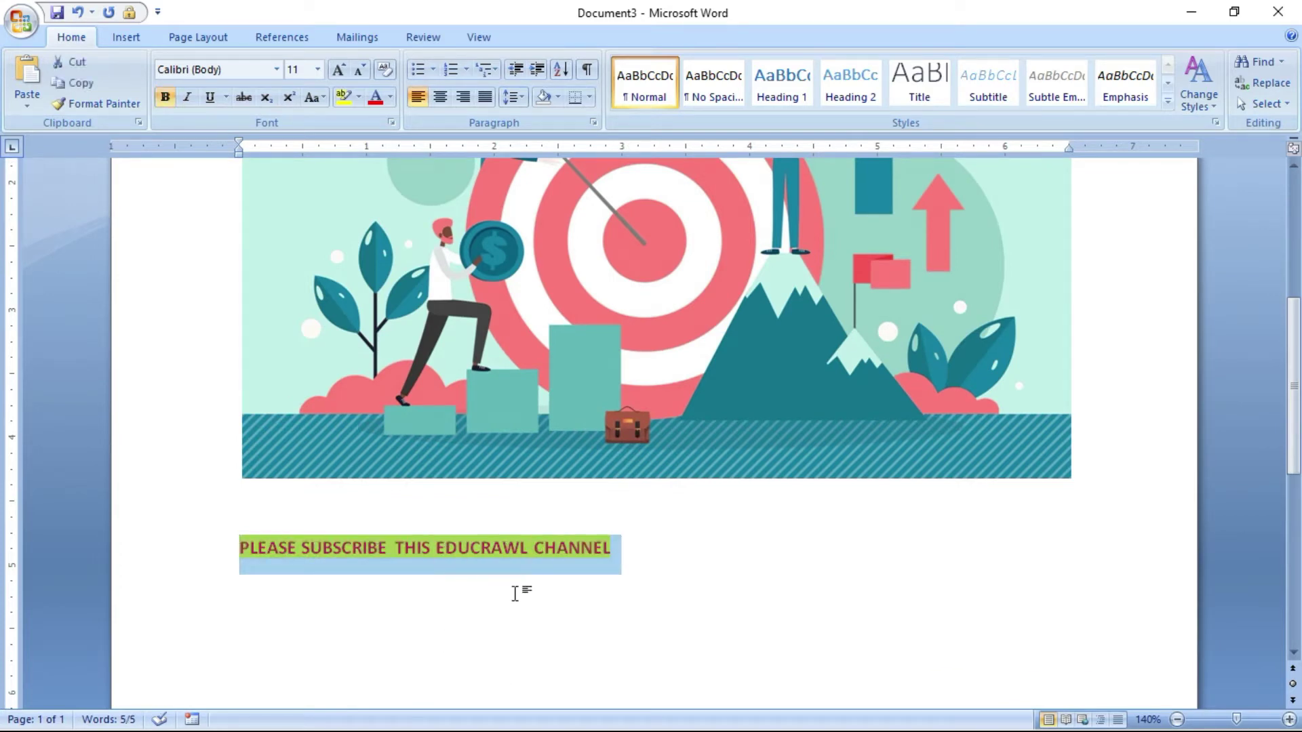
scroll(515, 593, "down", 3)
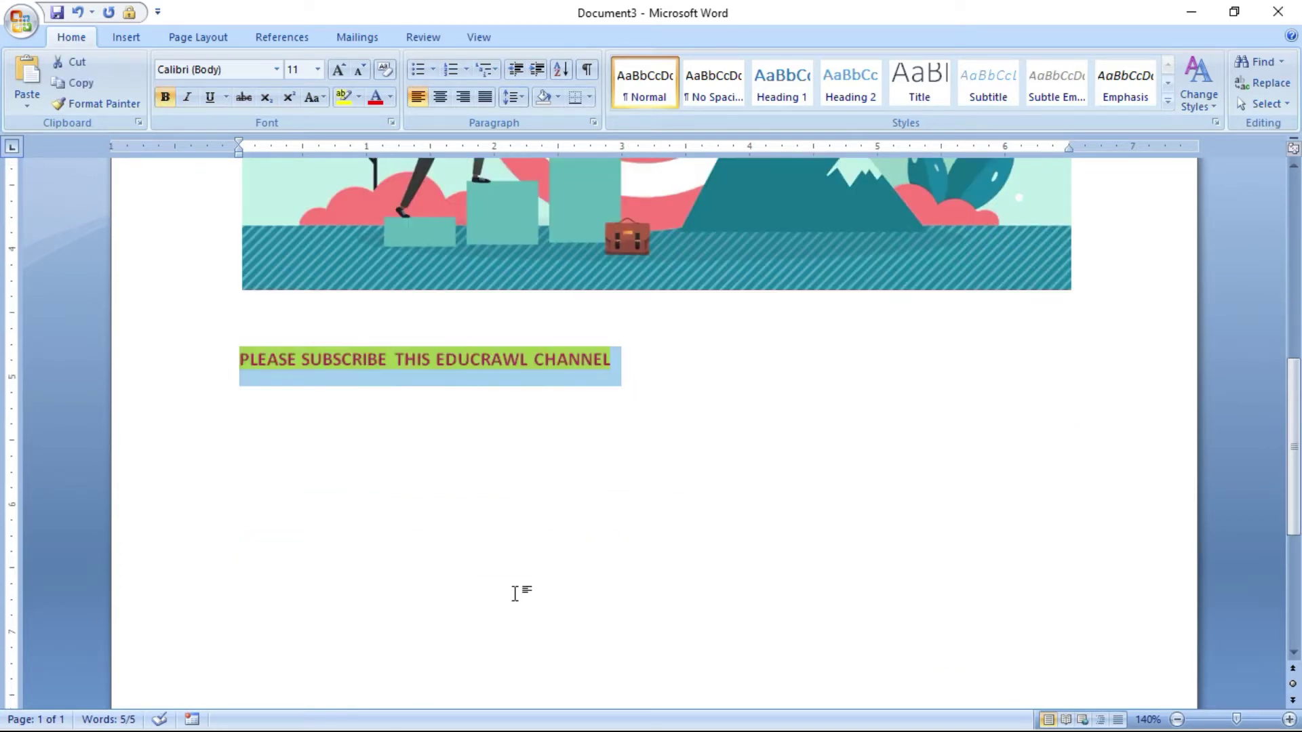
left_click(713, 400)
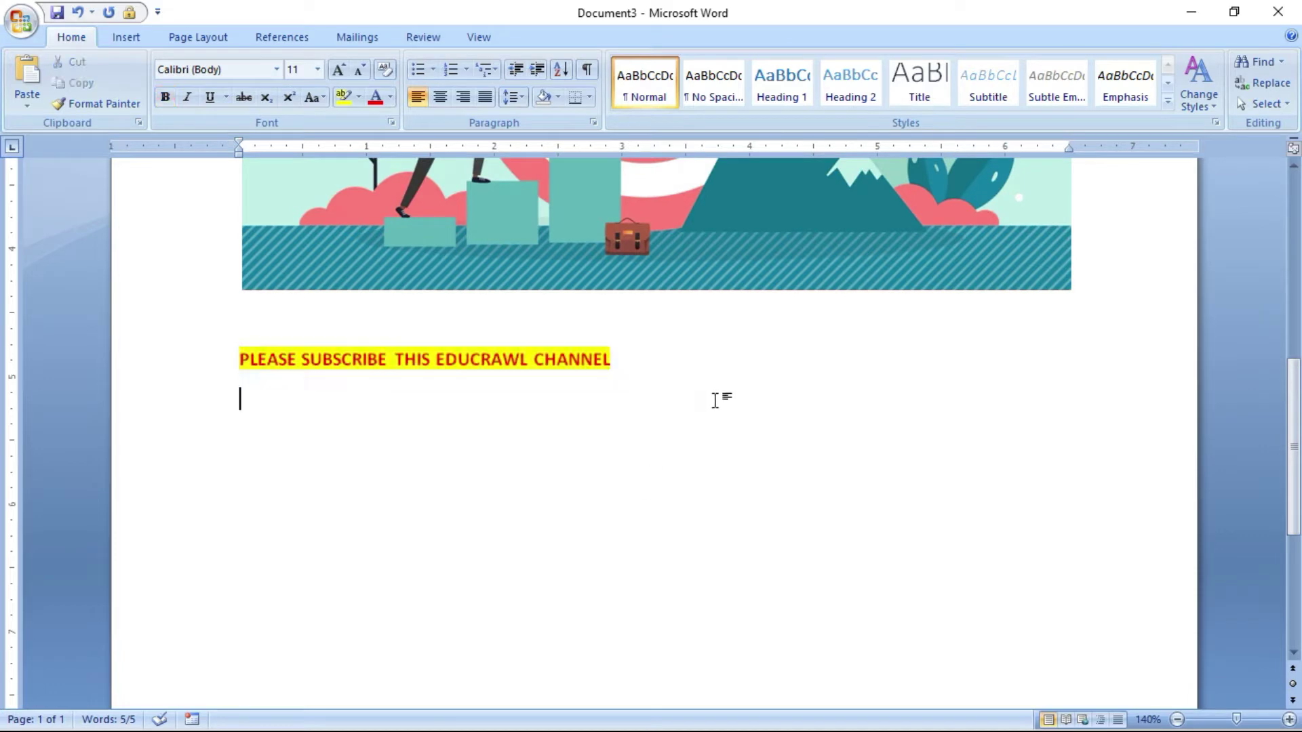
left_click(128, 14)
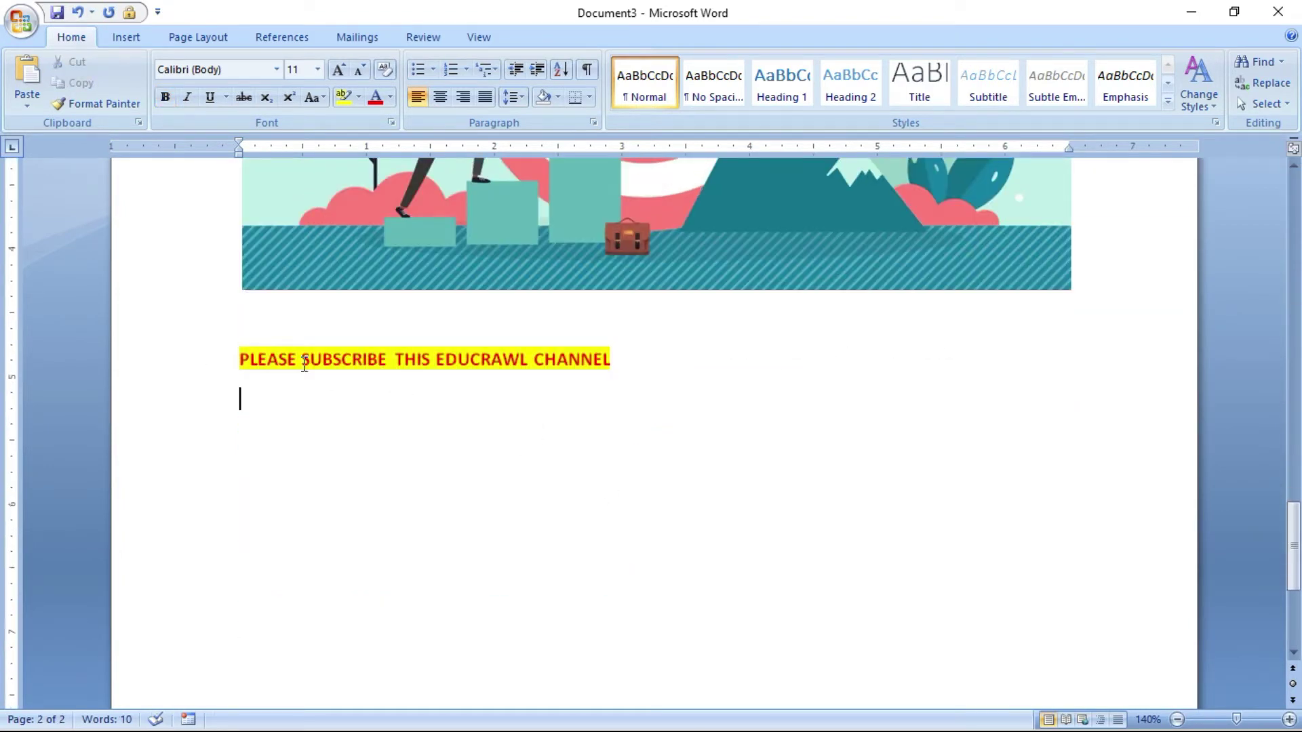
Create another blank document and run the KTS macro once in it
left_click(20, 20)
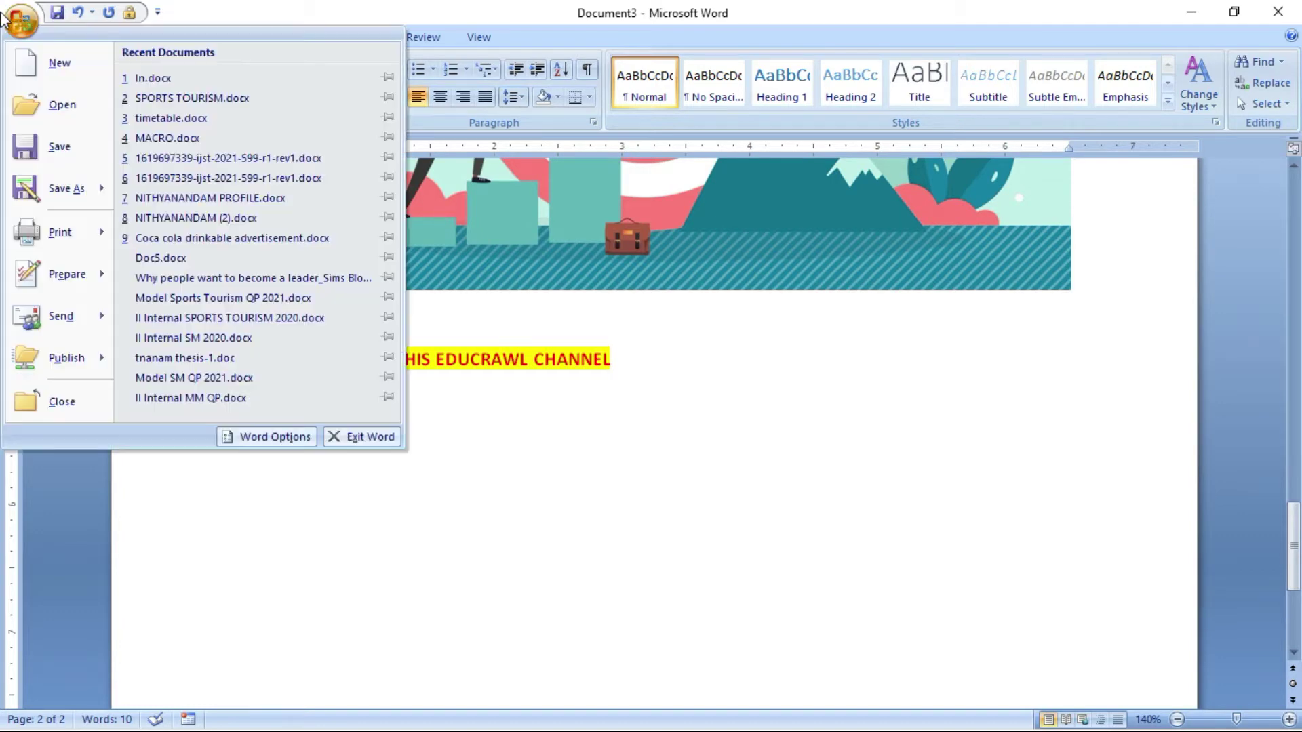
left_click(27, 61)
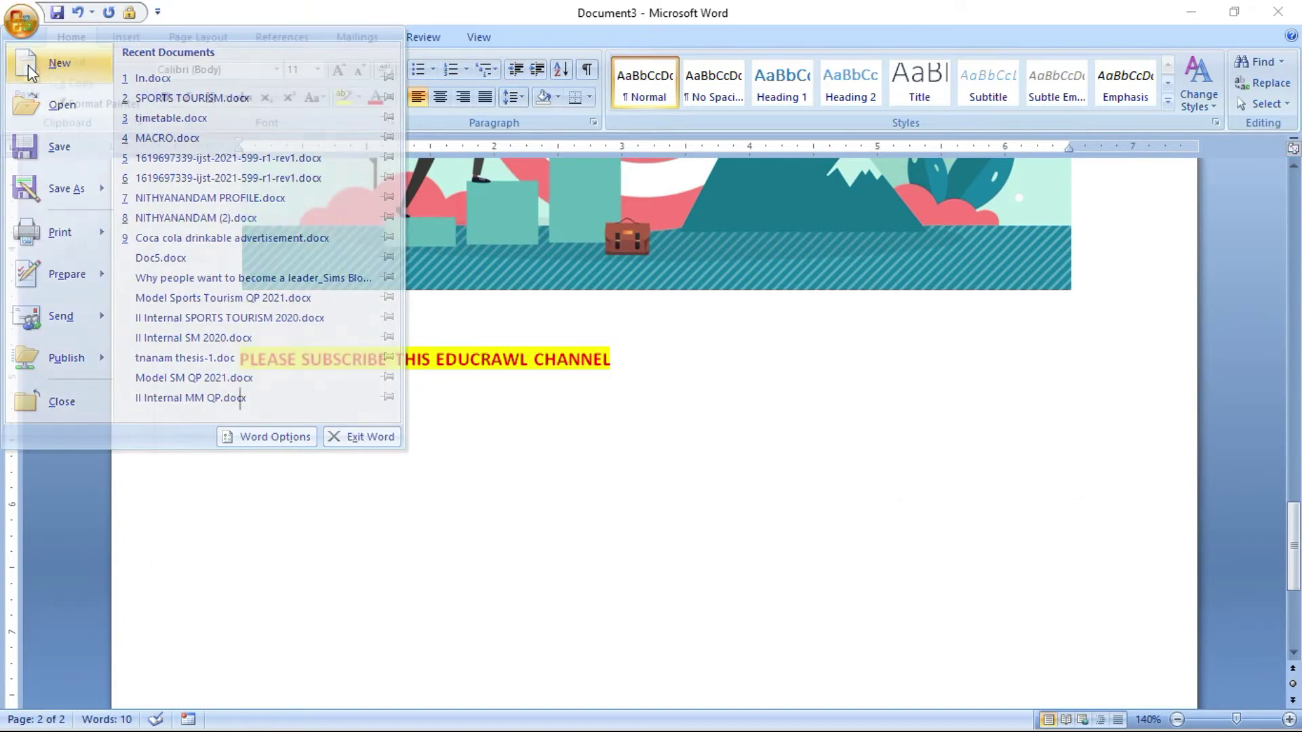
left_click(1041, 613)
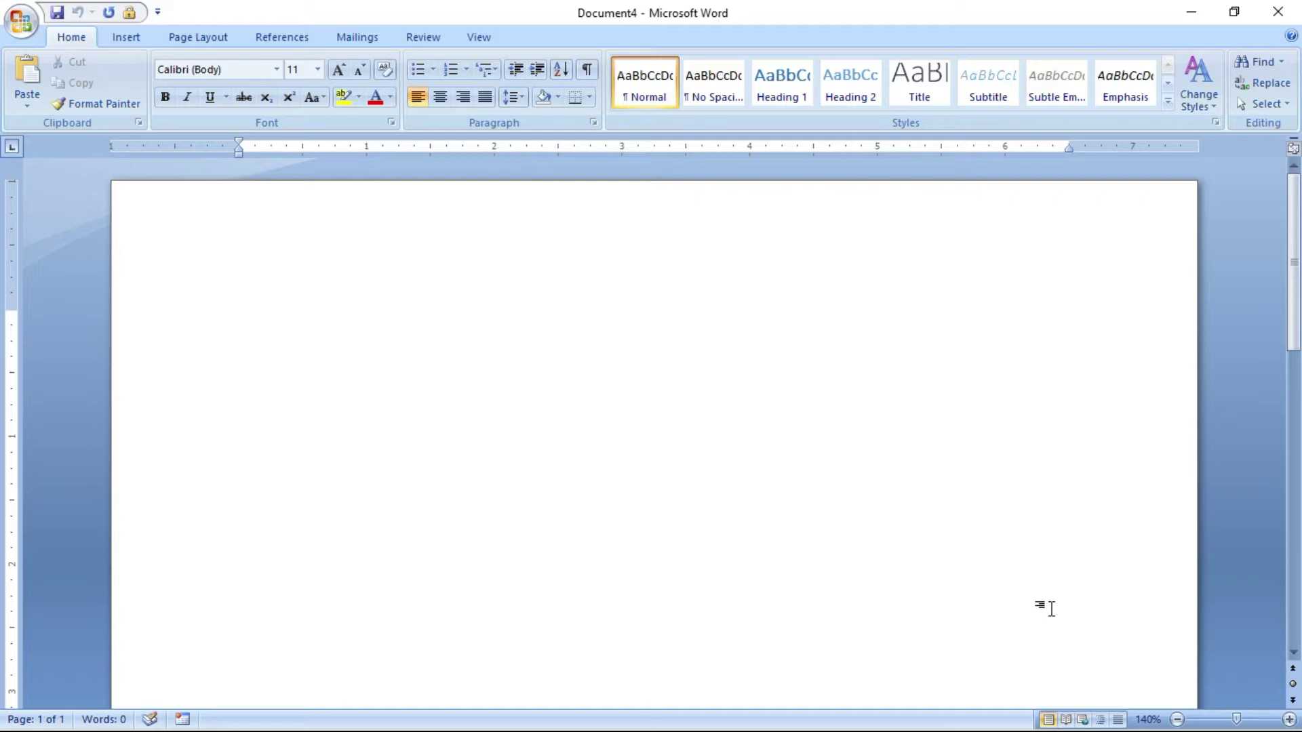
left_click(133, 14)
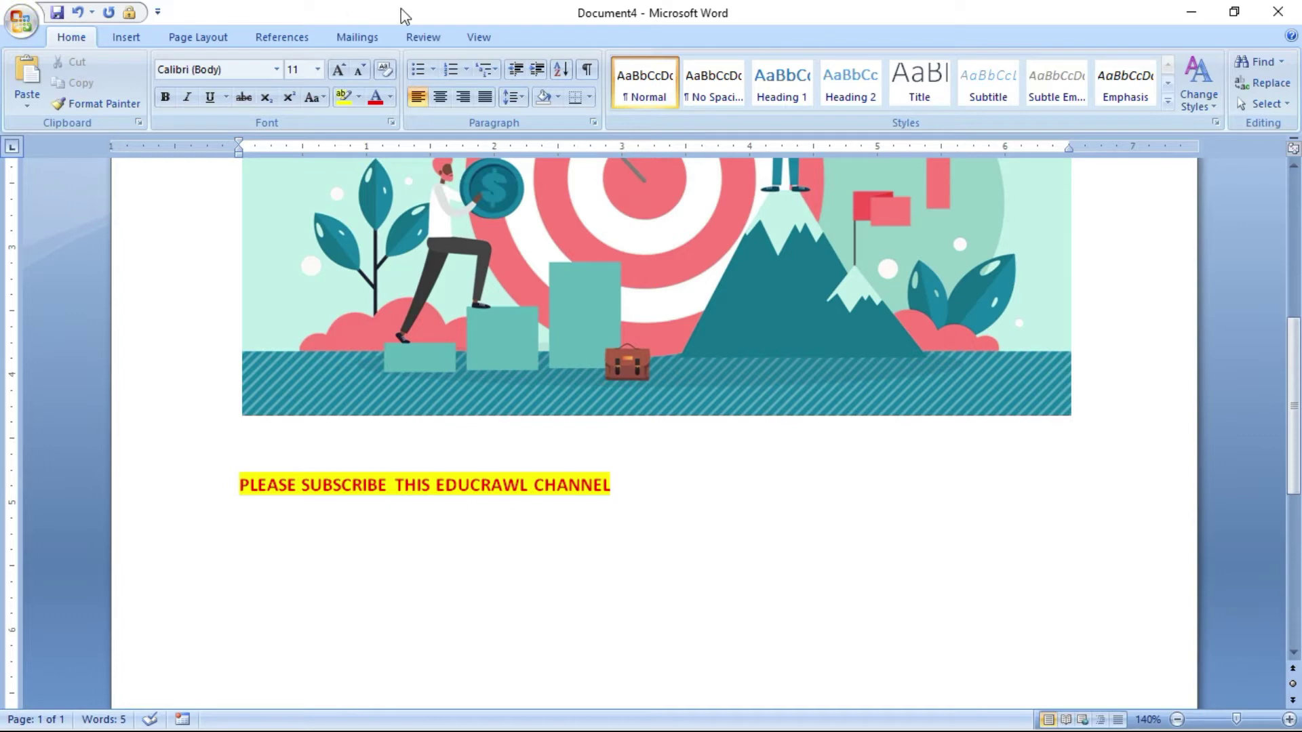
Create a further blank document and set up a new macro recording, Macro2, for all documents, assigned to a button
left_click(22, 24)
left_click(35, 59)
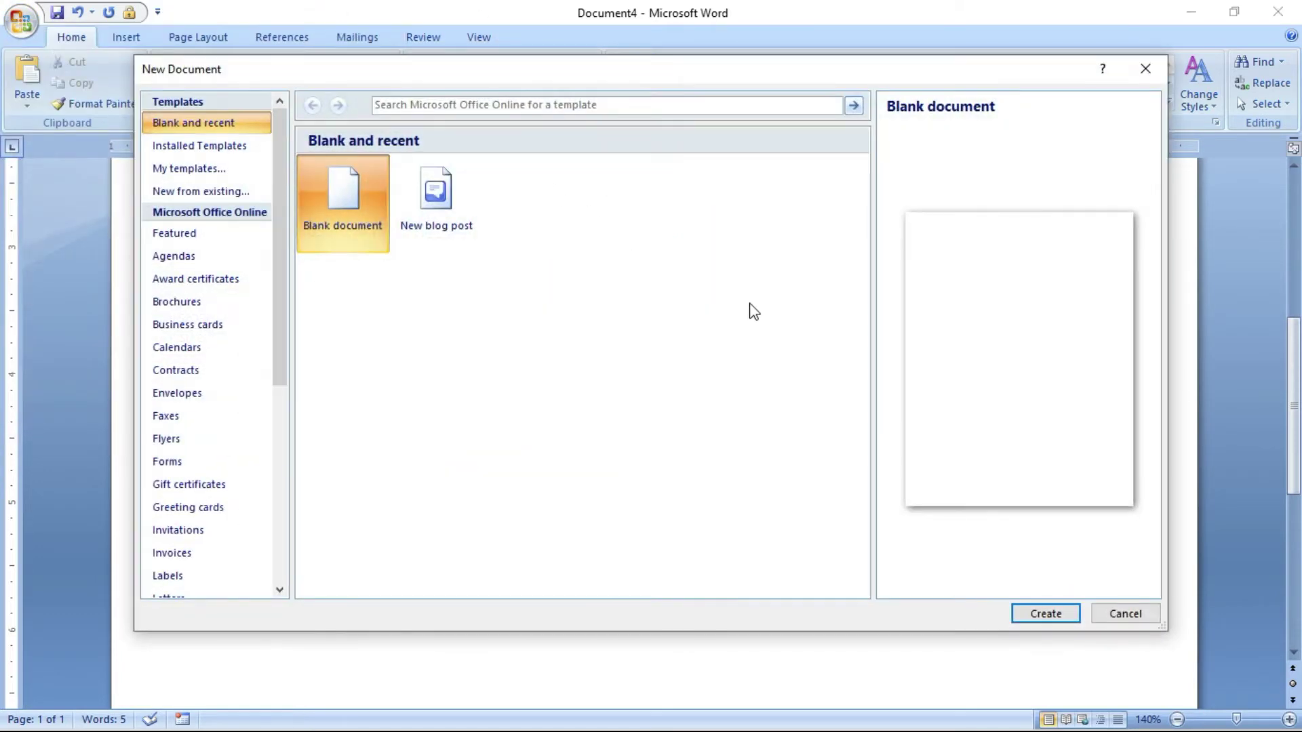
left_click(1031, 611)
left_click(494, 37)
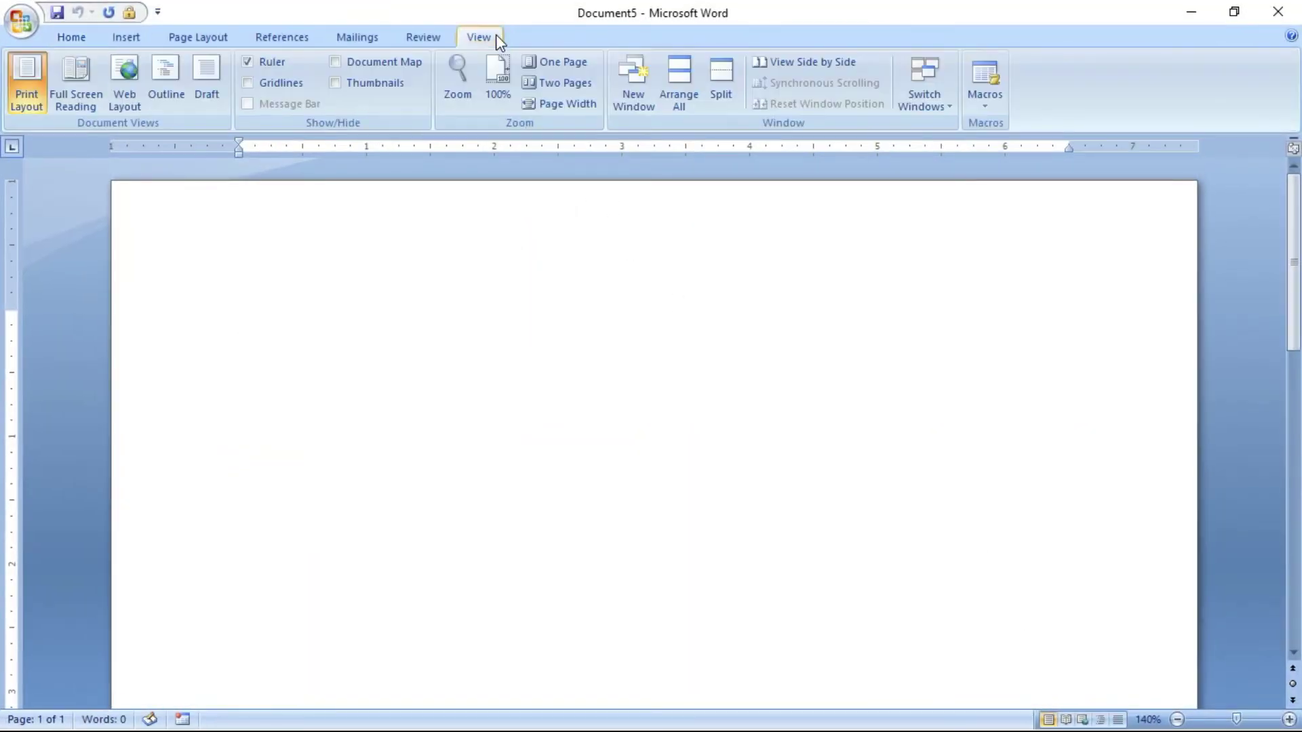
left_click(982, 104)
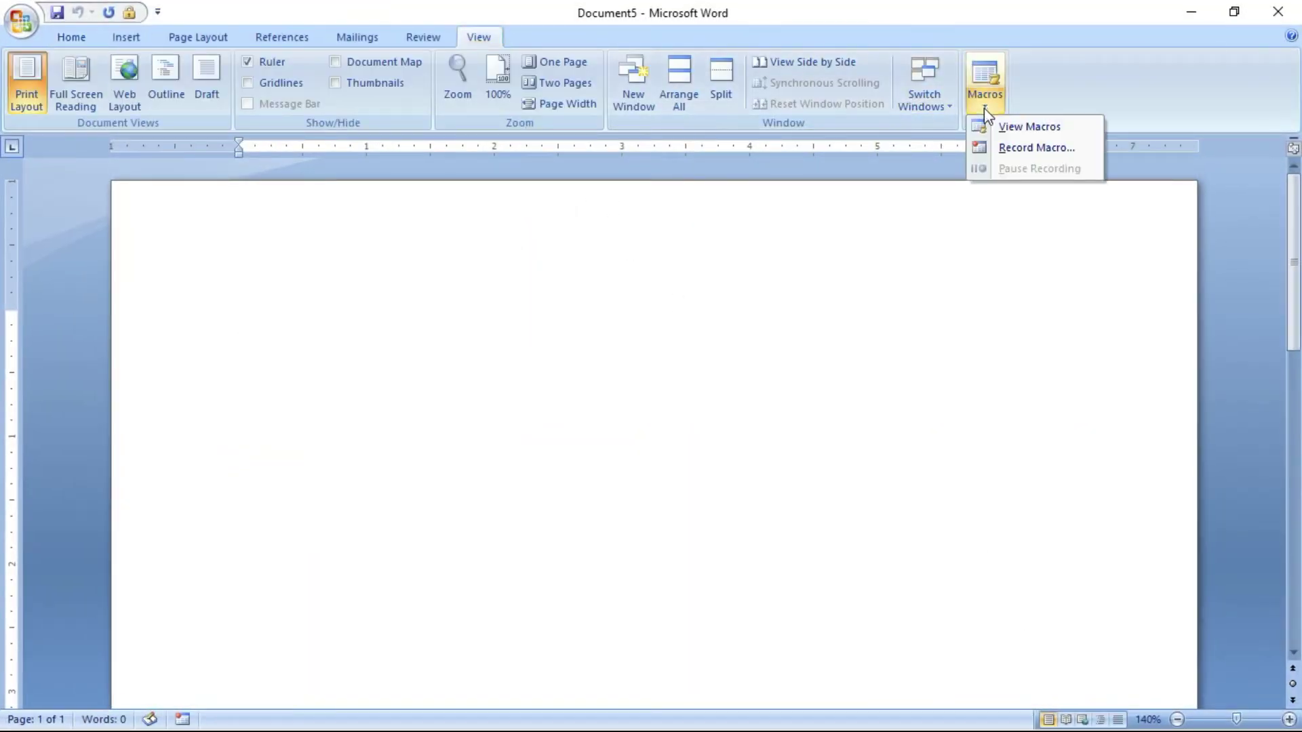
left_click(993, 151)
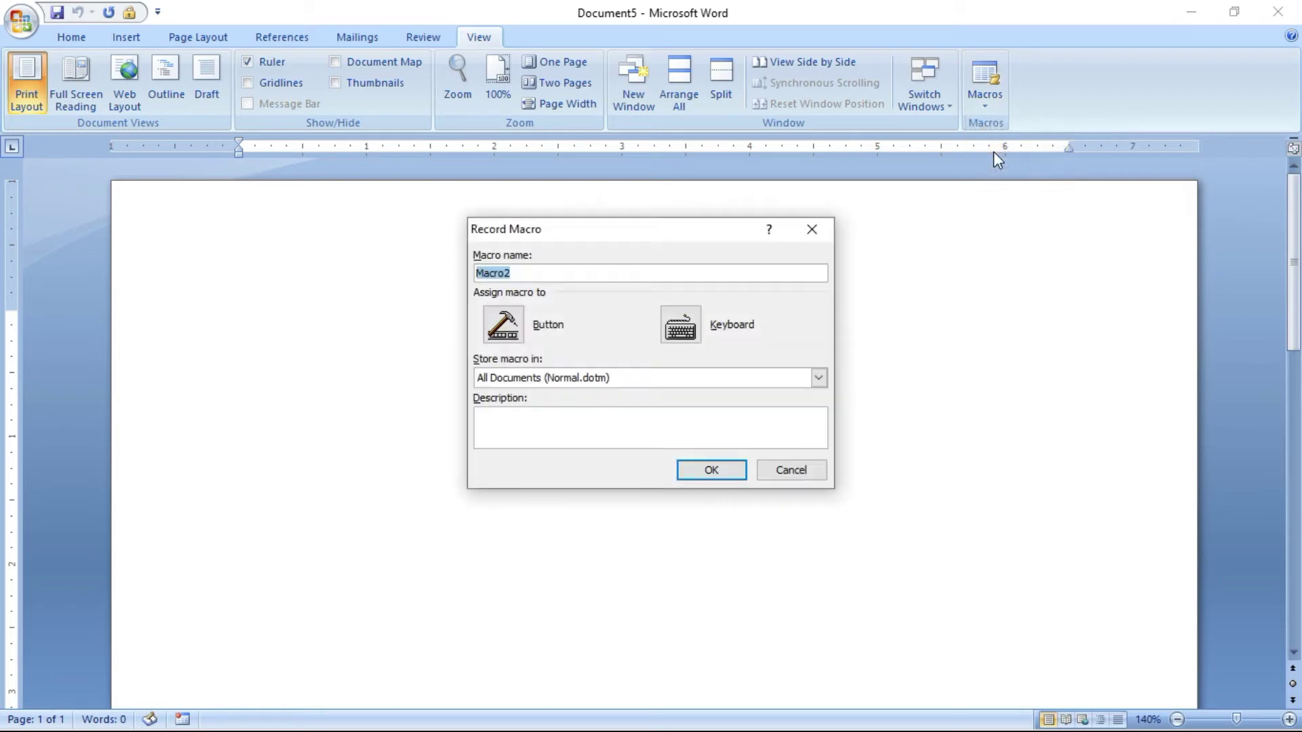
left_click(509, 335)
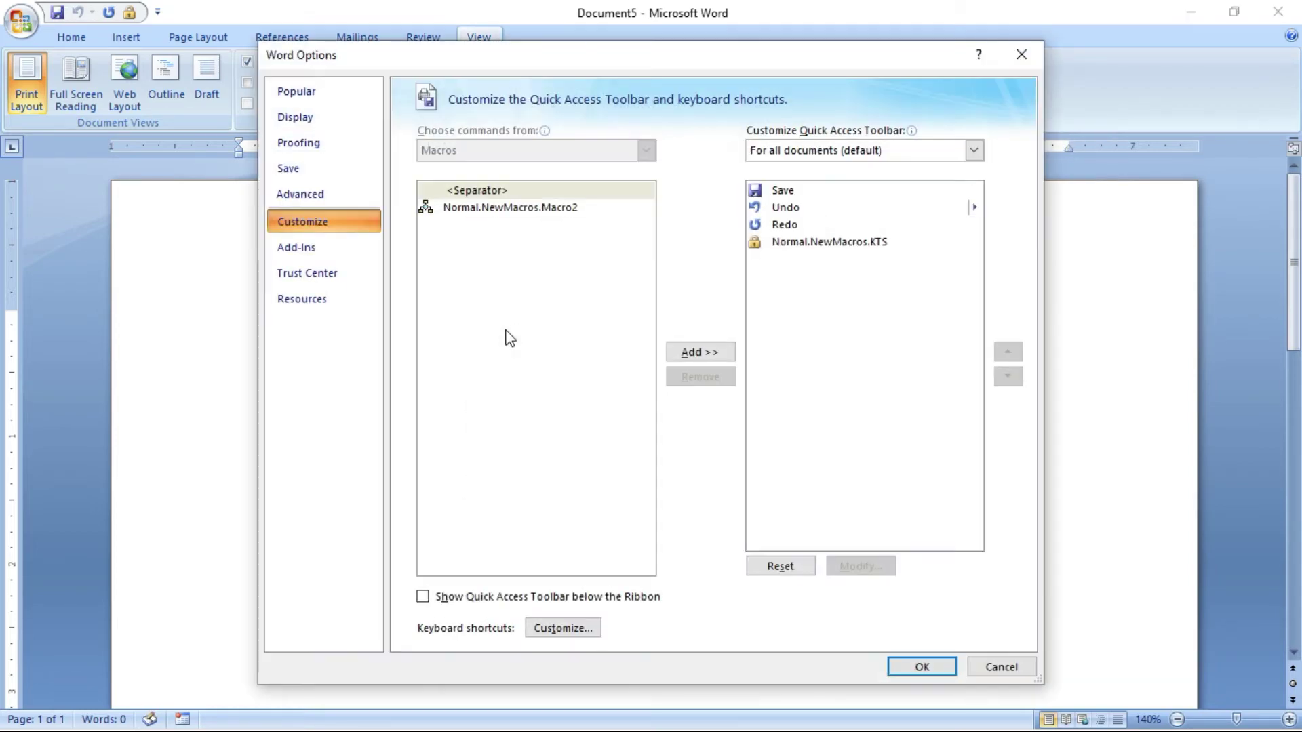
Add Macro2 to the Quick Access Toolbar with the eye symbol and start the recording
left_click(501, 210)
left_click(687, 353)
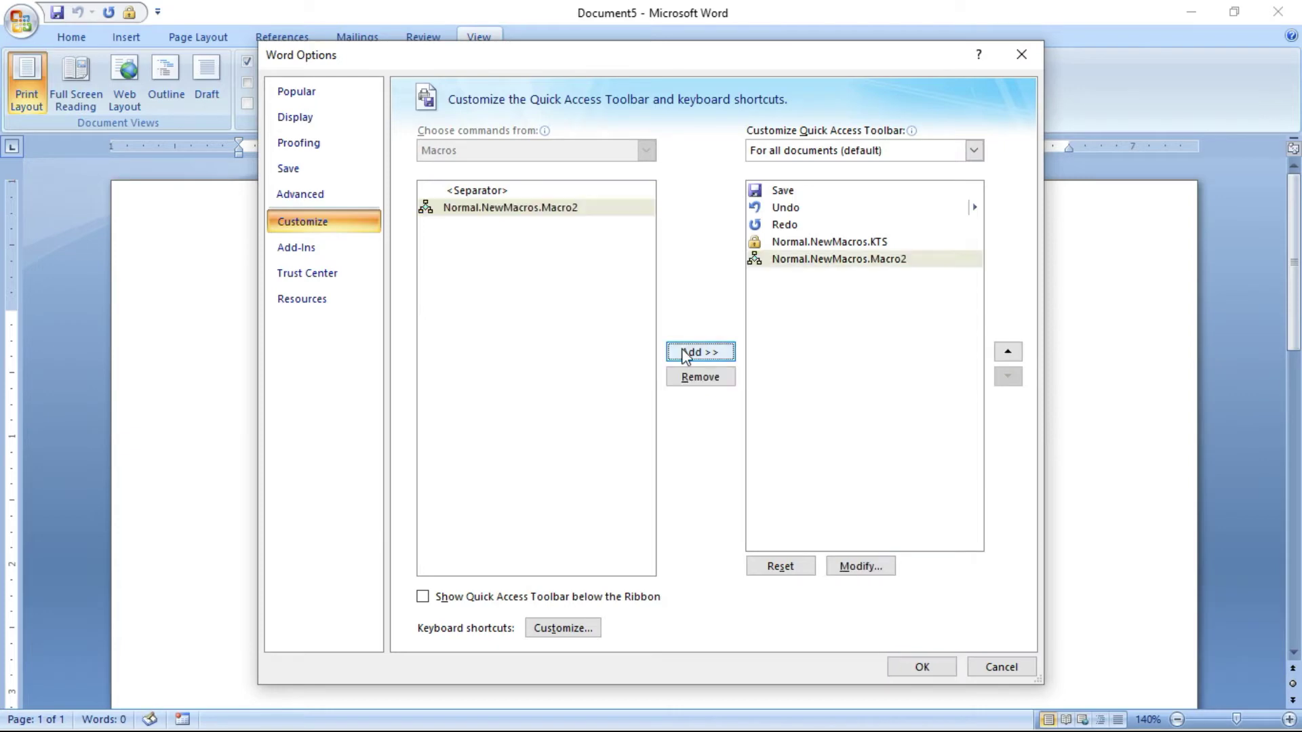
left_click(800, 263)
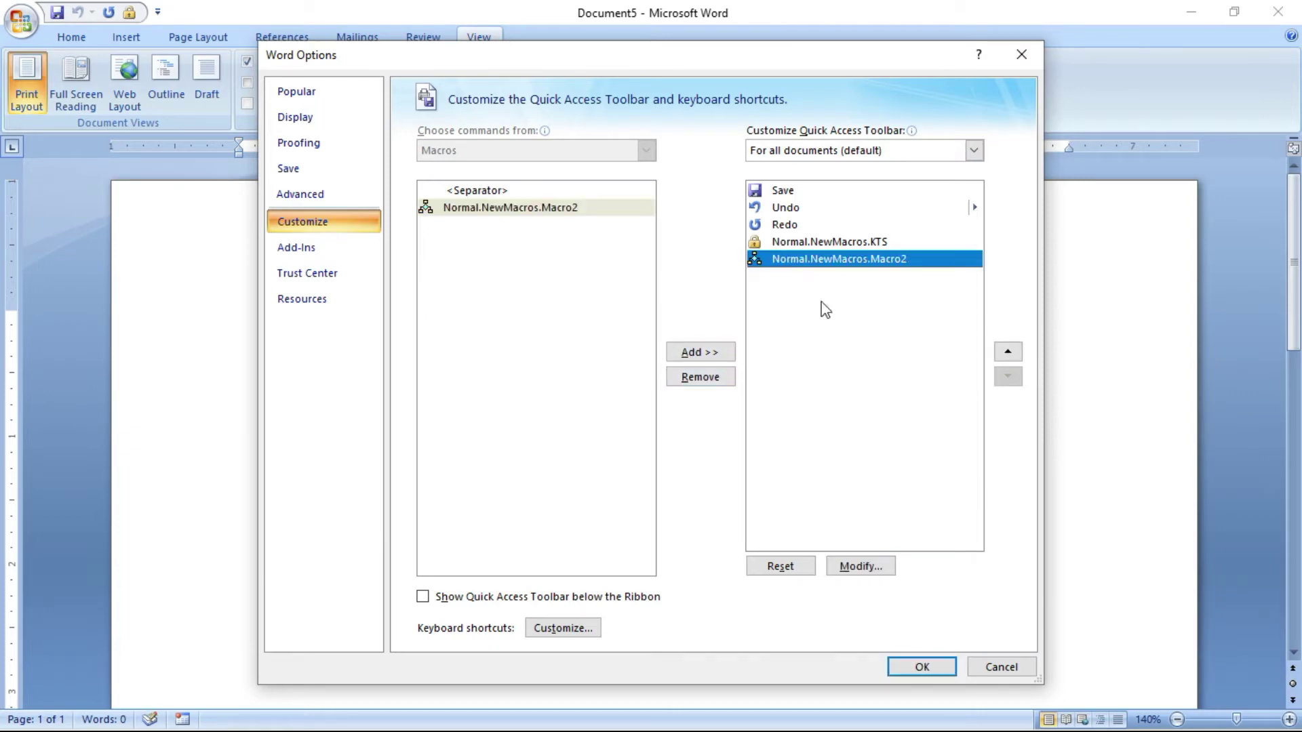
left_click(863, 566)
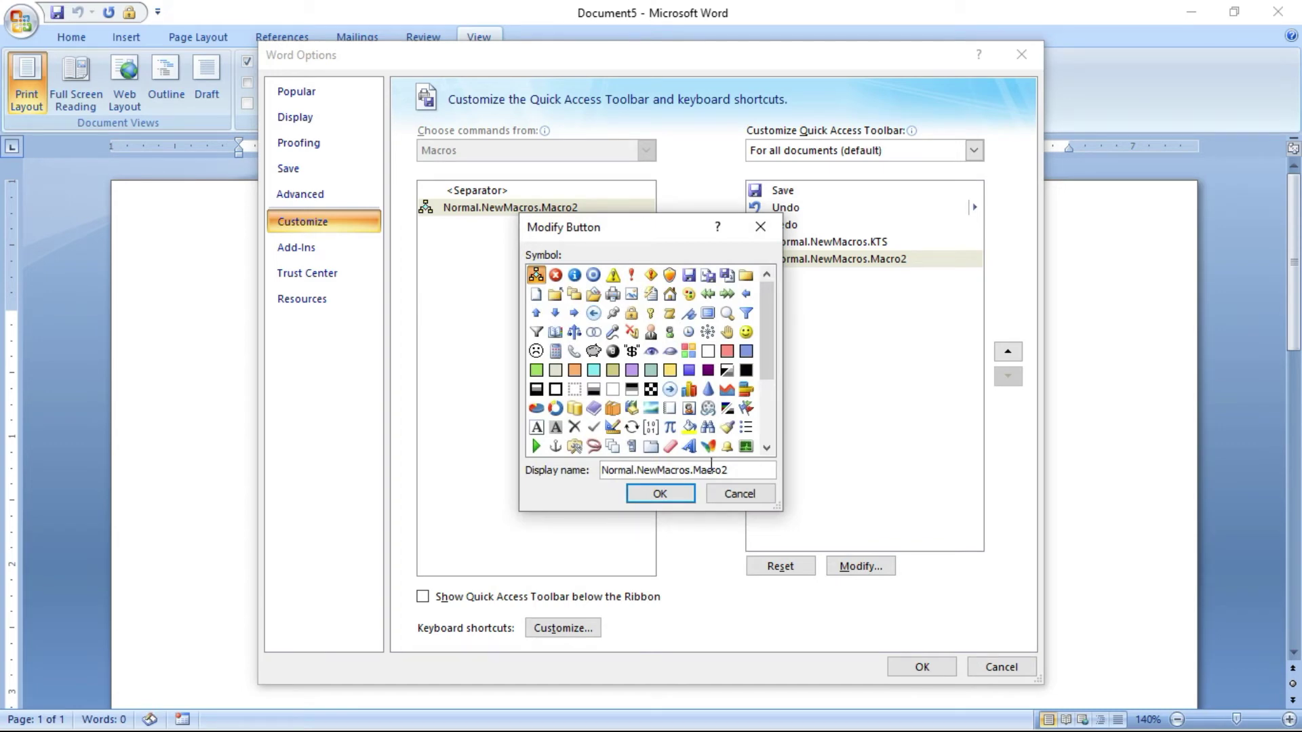
left_click(653, 353)
left_click(654, 495)
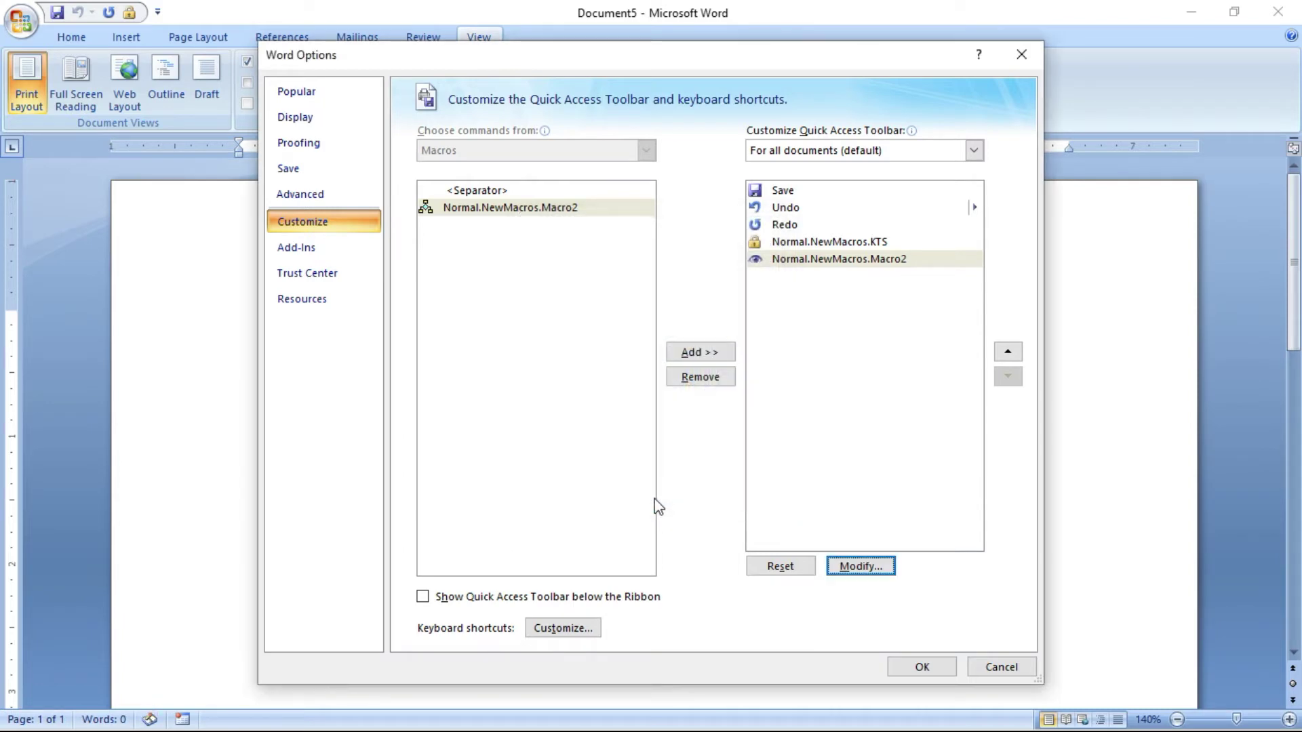
left_click(922, 667)
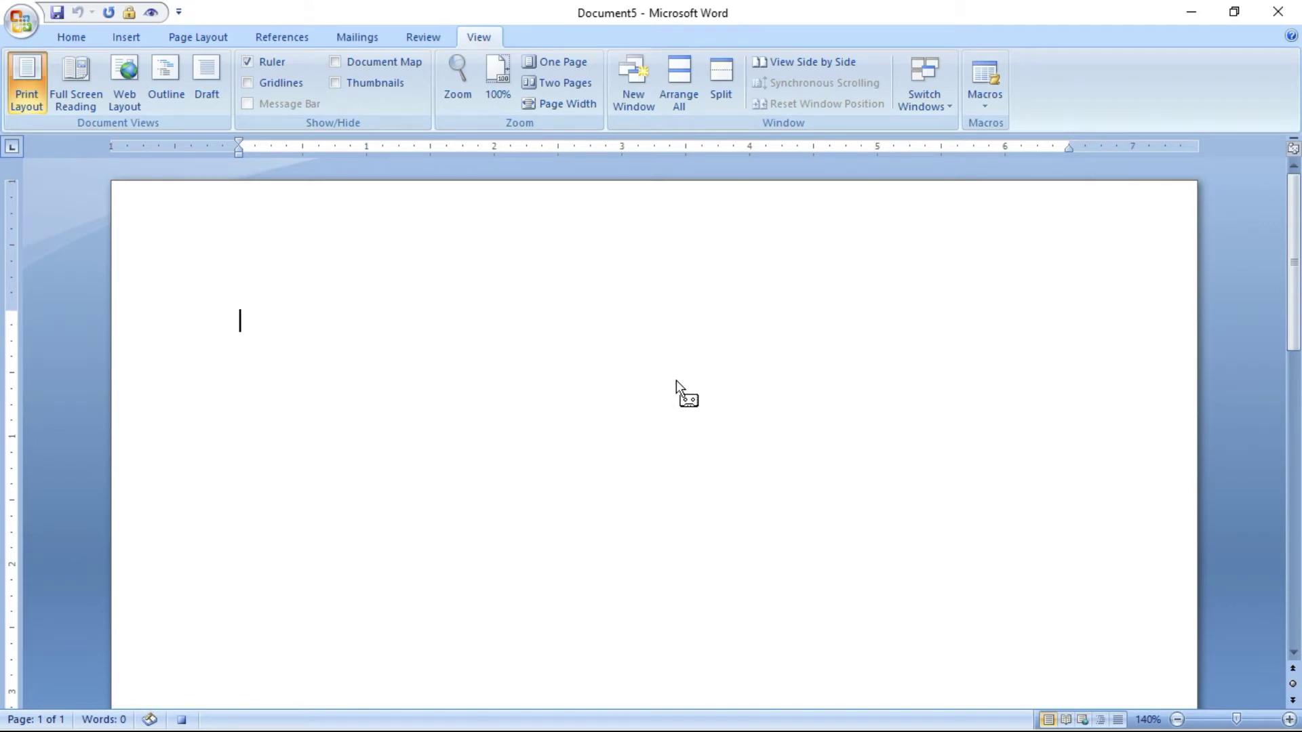
Enter the line "HELLO WELCOME TO INDIA" at the start of the document
type("HELLO WELCOME  TO ")
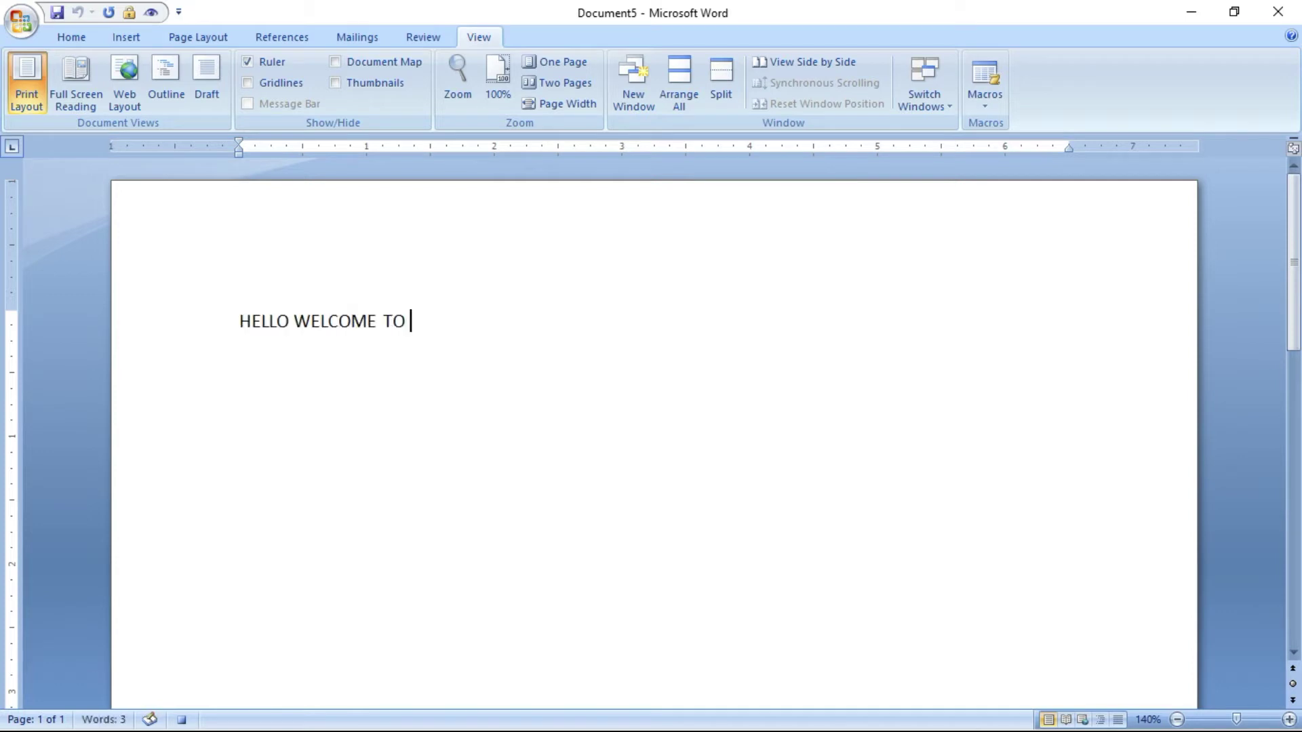
type("INDIA")
Format the whole "HELLO WELCOME TO INDIA" line as bold red text with yellow highlighting
key("shift+Left")
key("shift+Left")
key("shift+Left")
key("shift+Left")
key("shift+Left")
key("shift+Left")
key("shift+Left")
key("shift+Left")
key("shift+Left")
key("shift+Left")
key("shift+Left")
key("shift+Left")
key("shift+Left")
key("shift+Left")
key("shift+Left")
key("shift+Left")
key("shift+Left")
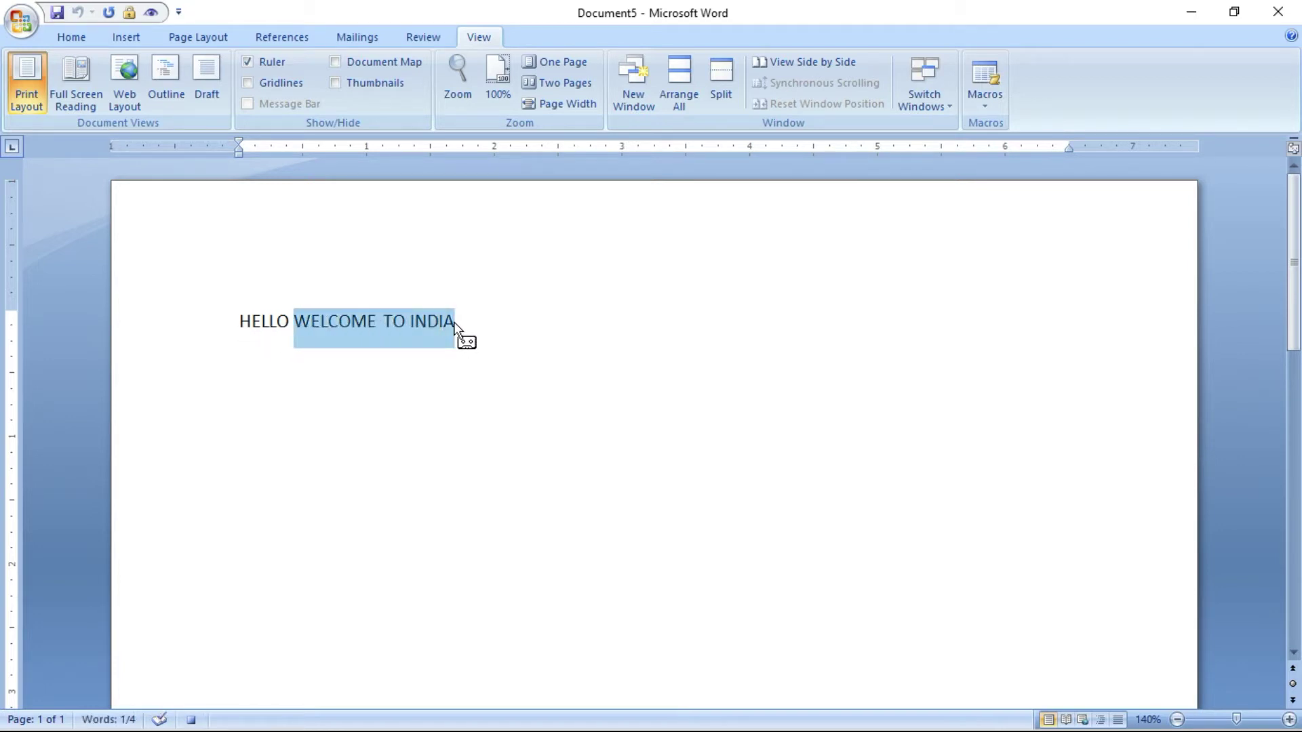
key("shift+Left")
key("shift+Left")
key("shift+Left")
key("shift+Left")
key("shift+Left")
key("shift+Left")
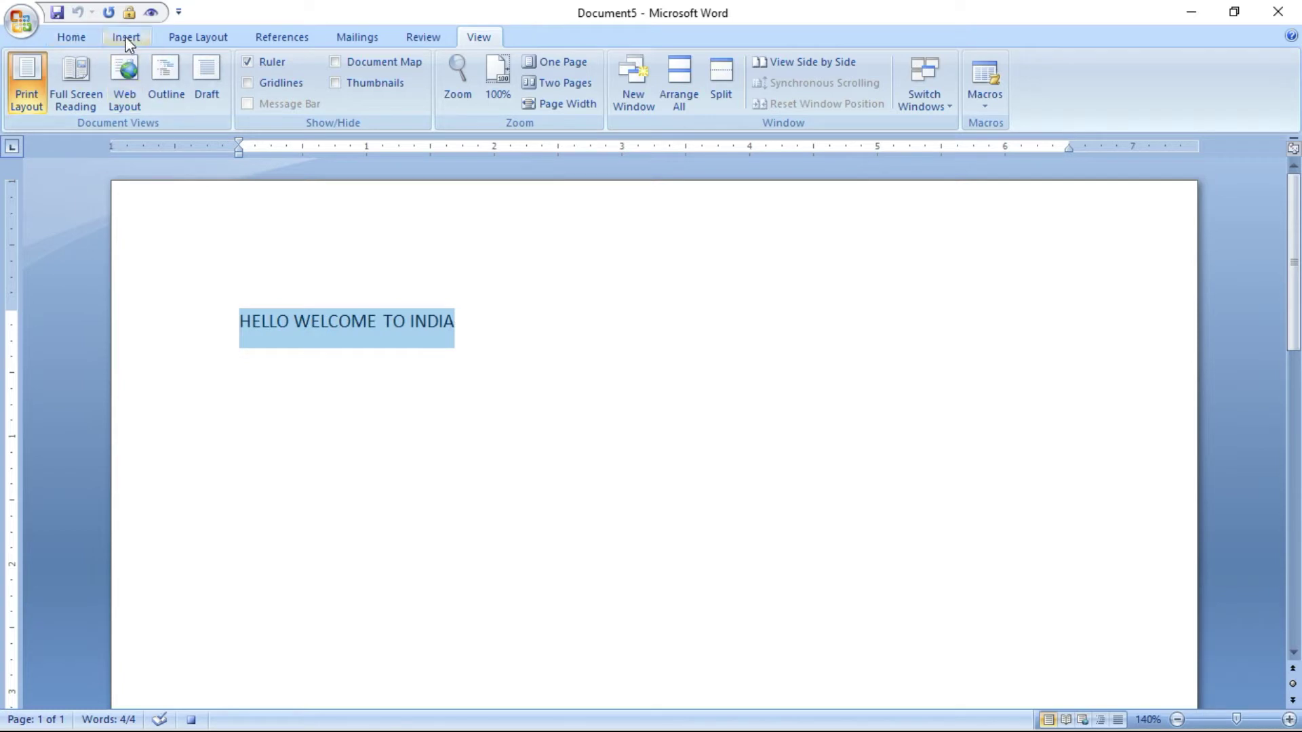
left_click(61, 35)
left_click(344, 97)
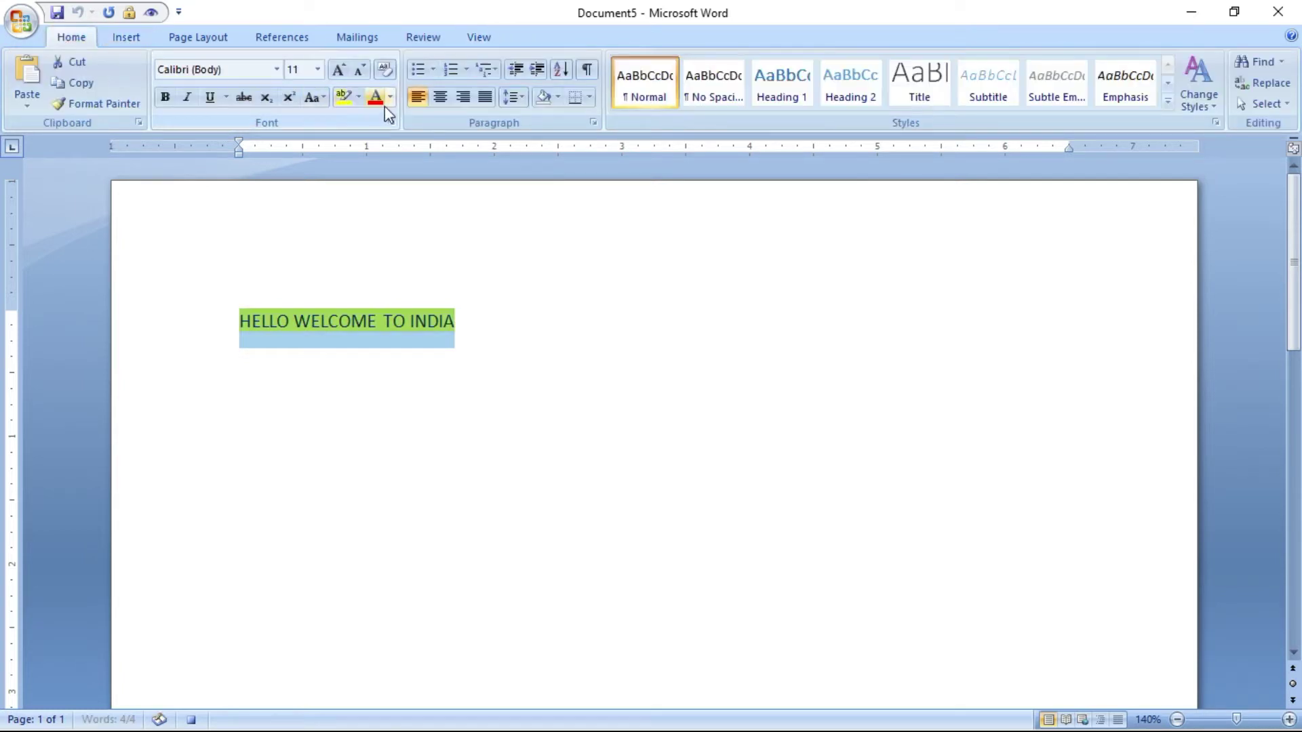
left_click(165, 97)
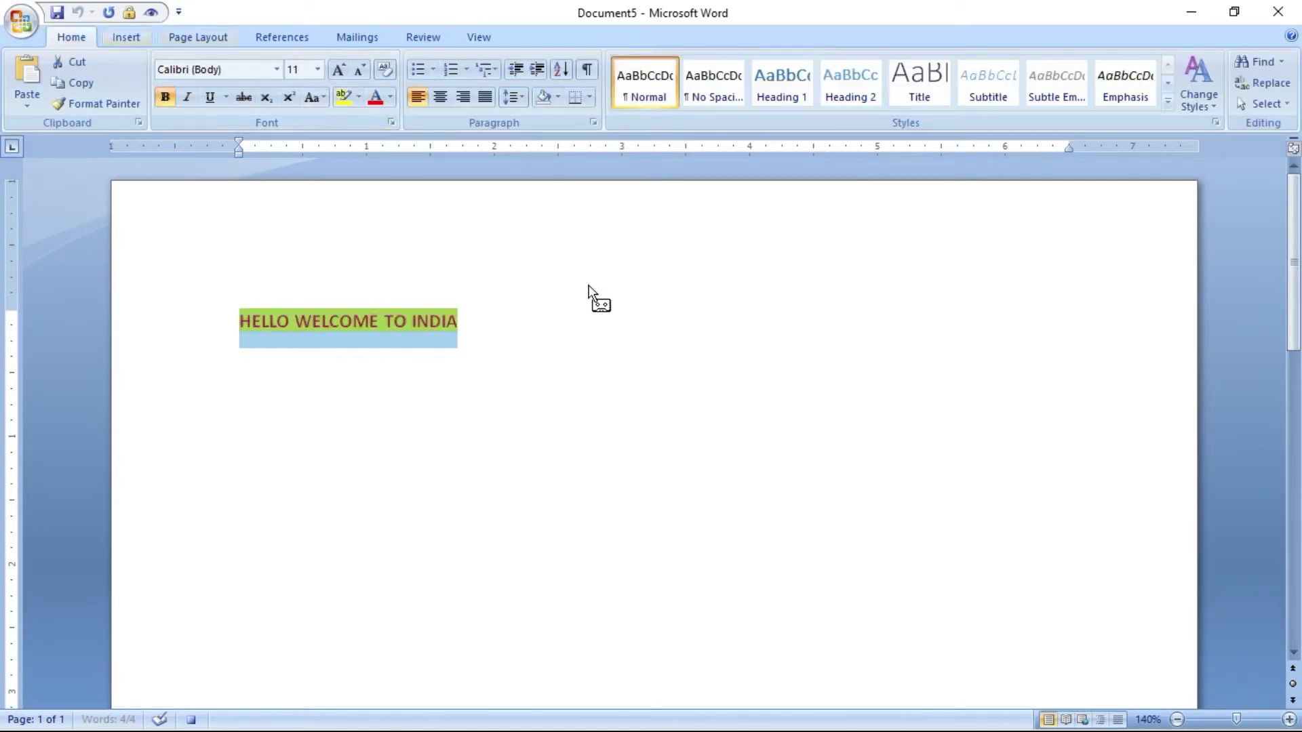
Draw a rectangle about 2.43" wide and 1.93" high below and right of the text line, and apply the solid yellow shape style
left_click(134, 35)
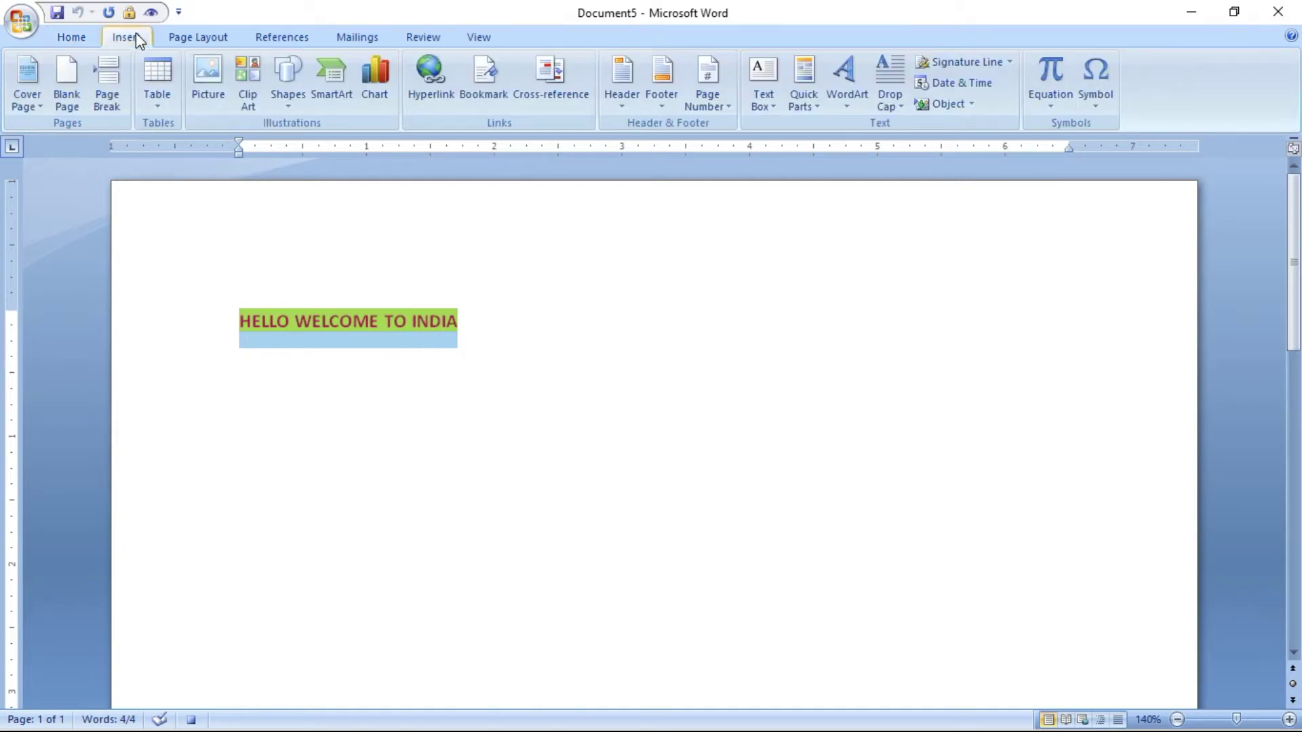
left_click(299, 85)
left_click(337, 145)
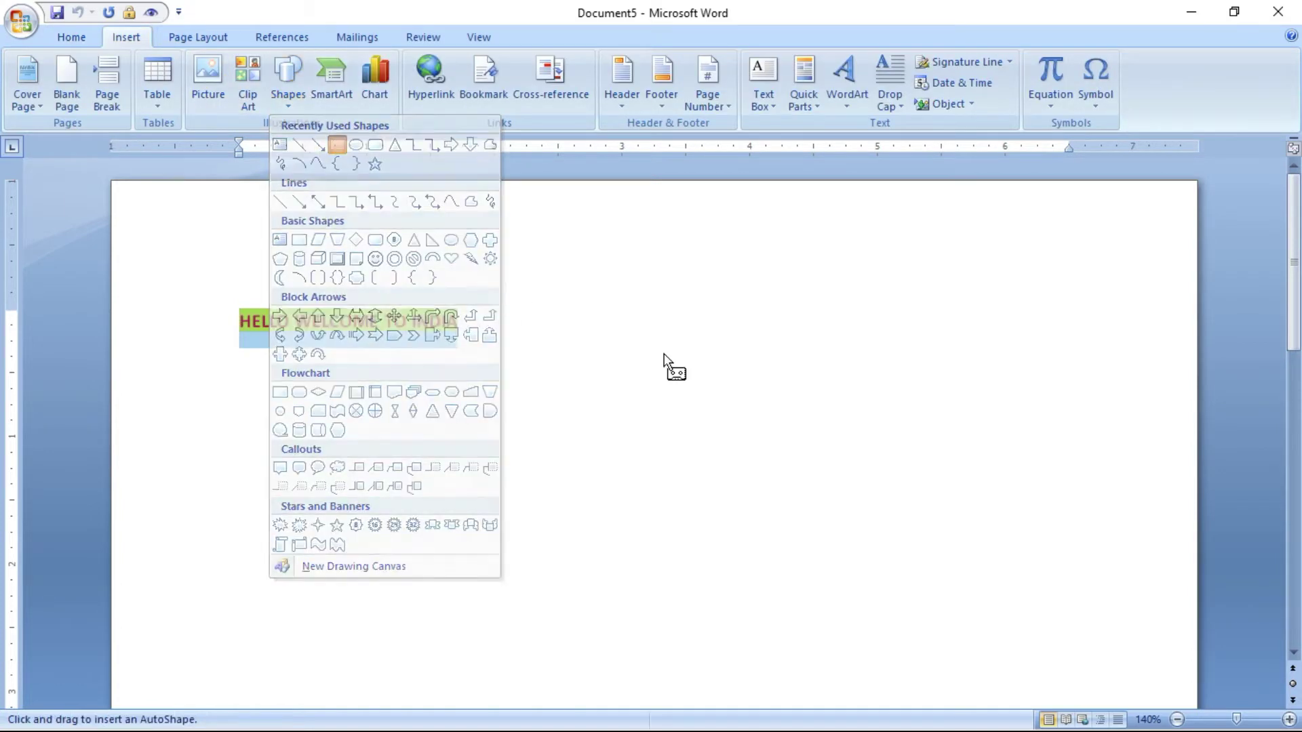
left_click_drag(916, 564, 933, 581)
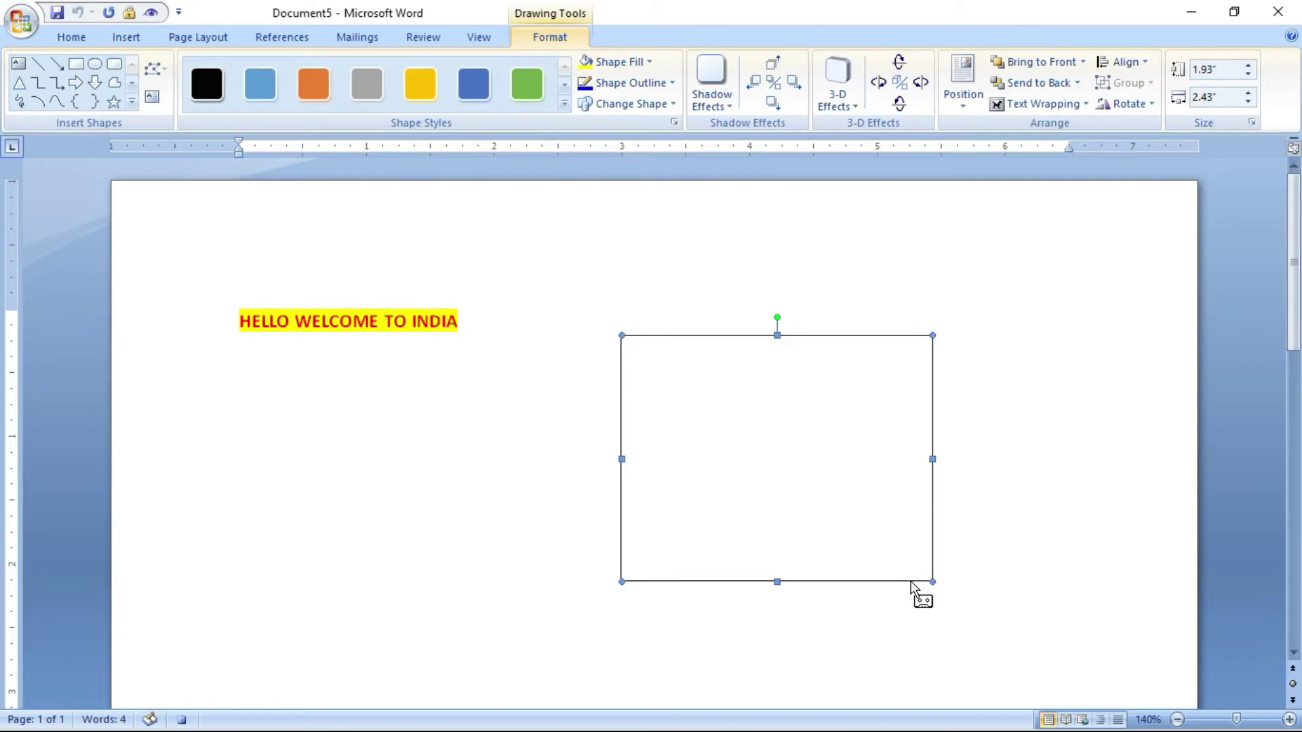
left_click(423, 88)
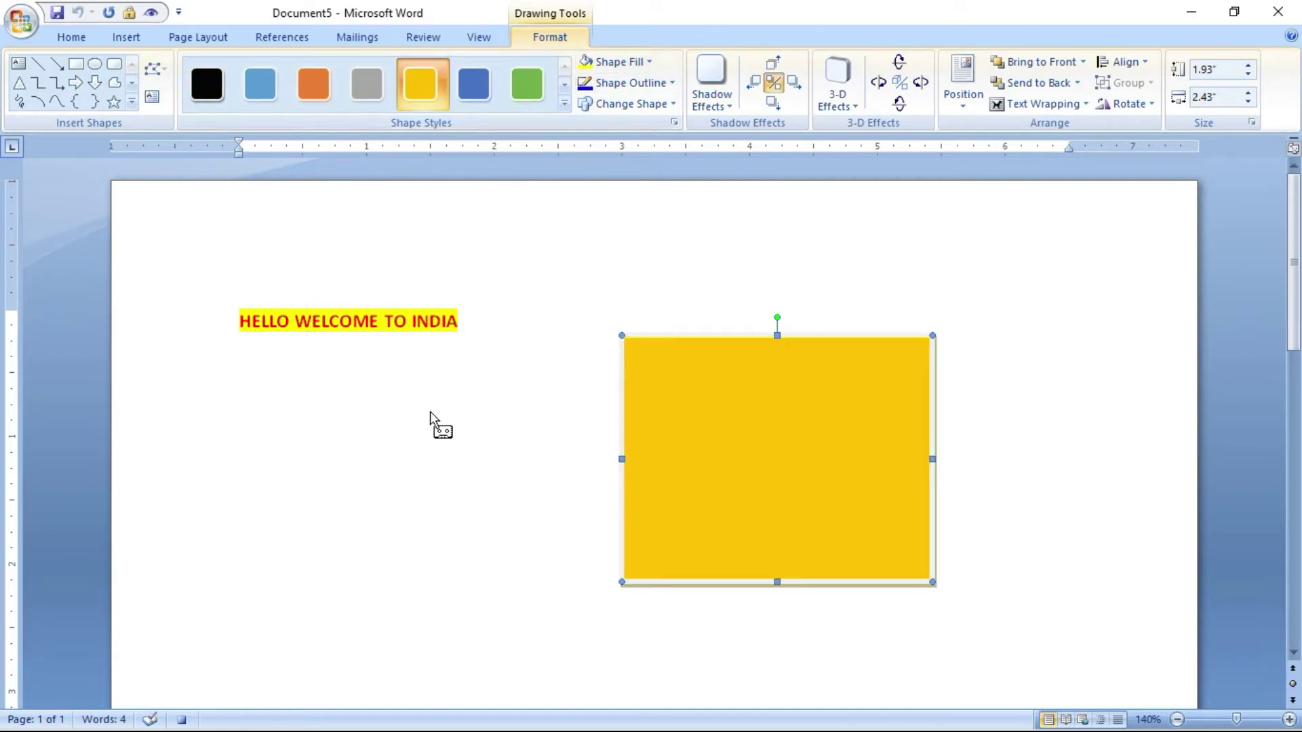
Insert the orange-yellow gradient WordArt with the text "SUBSCRIBE EDUCRAWL CHANNEL" in 36-point Impact
left_click(122, 39)
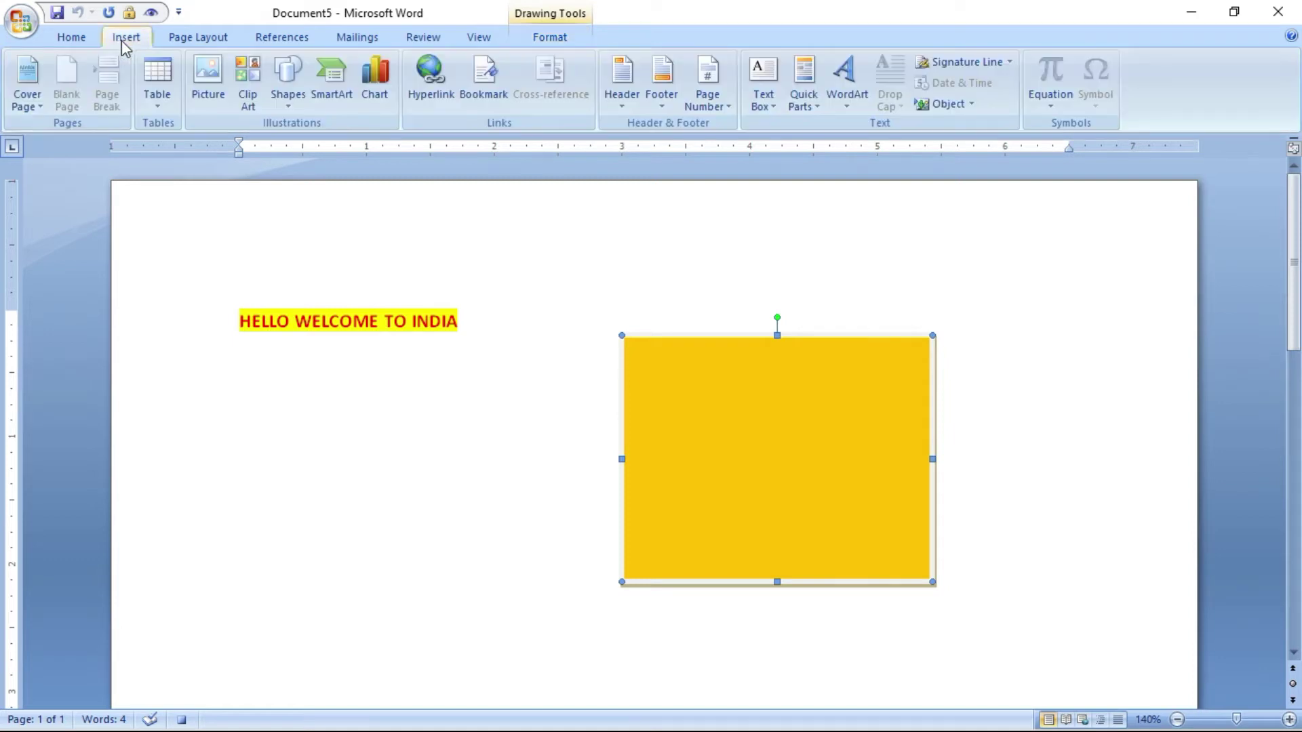
left_click(846, 81)
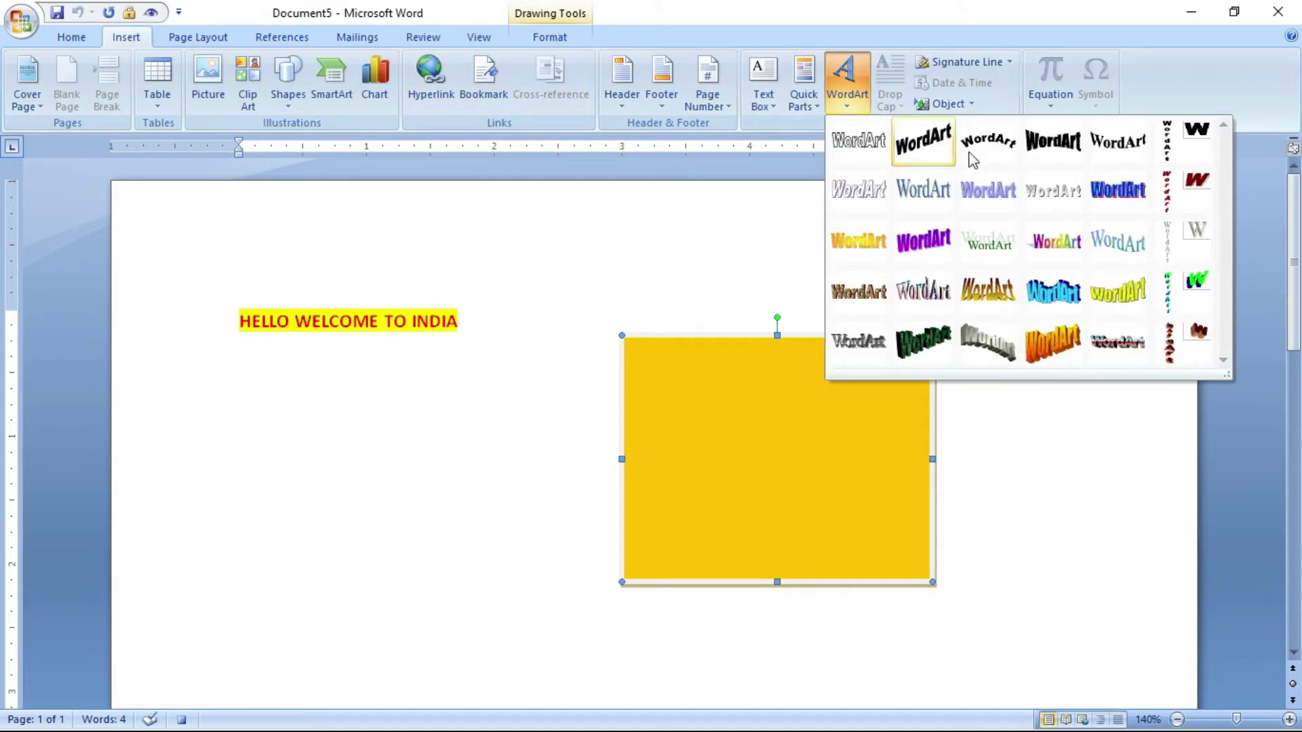
left_click(878, 256)
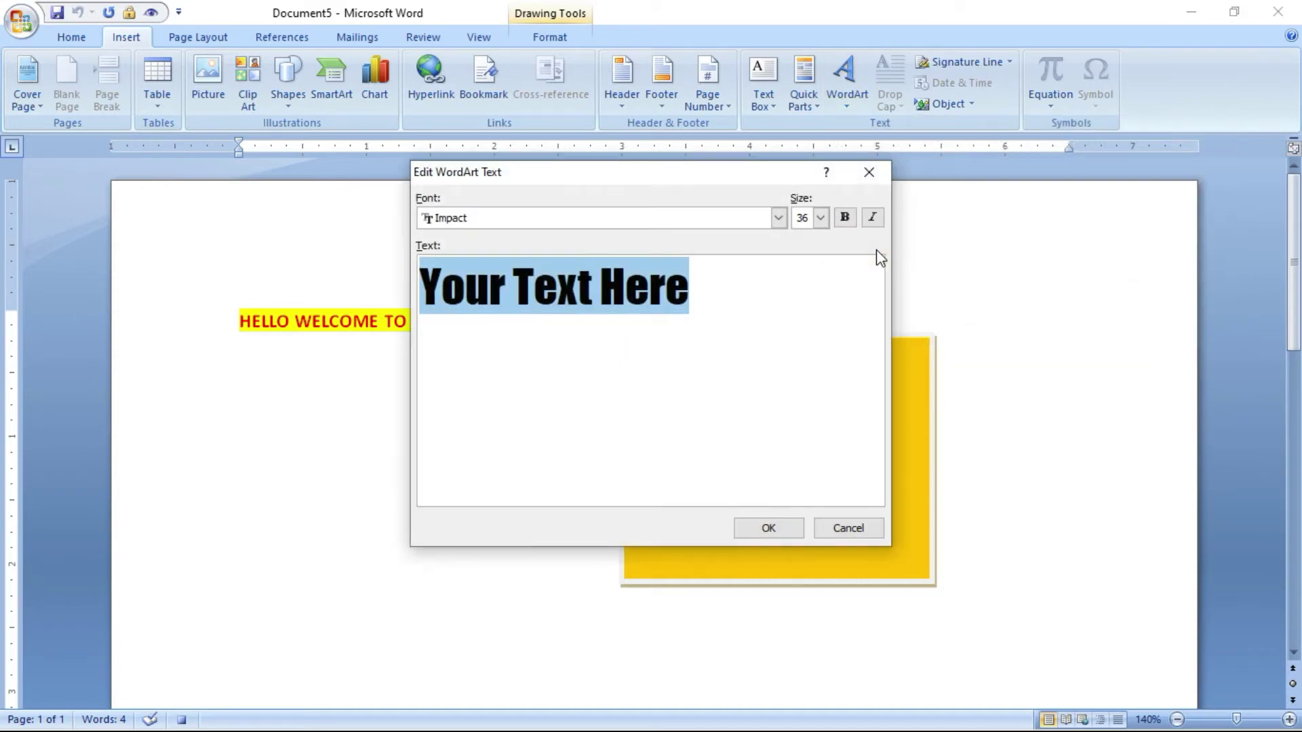
type("SUBSC")
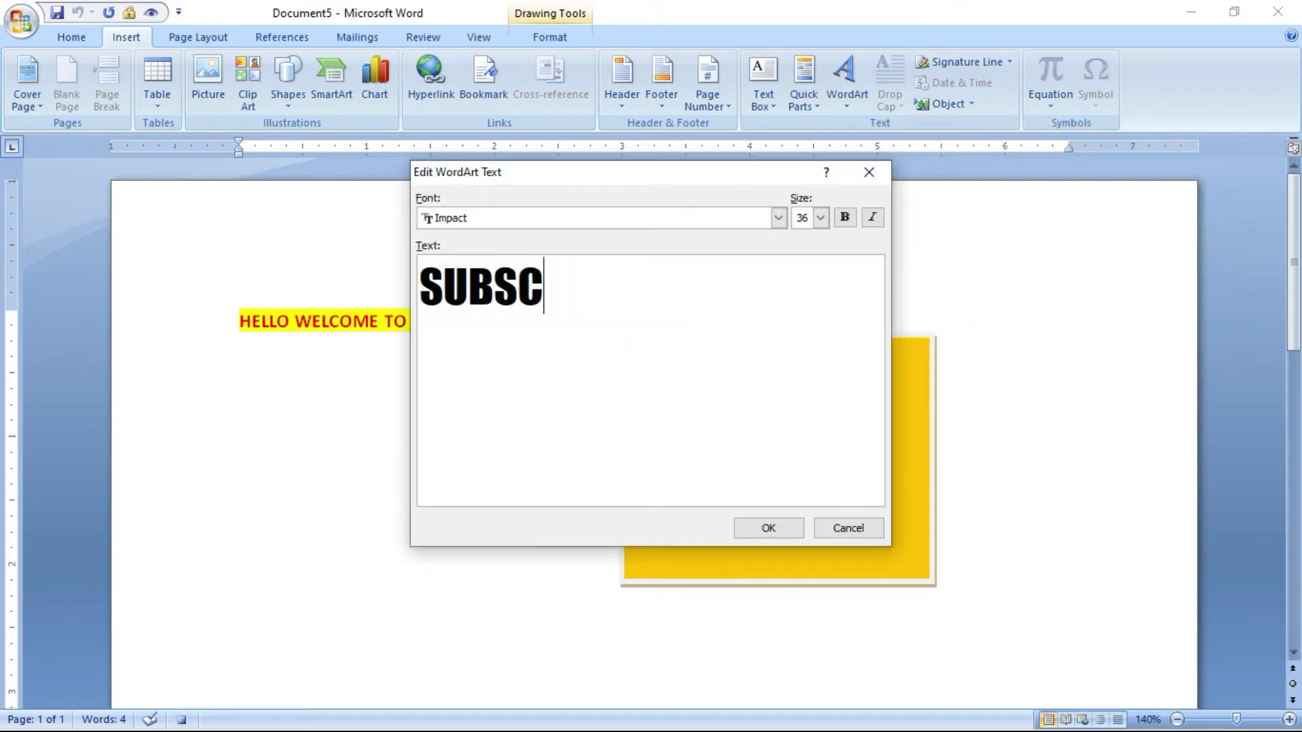
type("RIBE EDUCRAWL ")
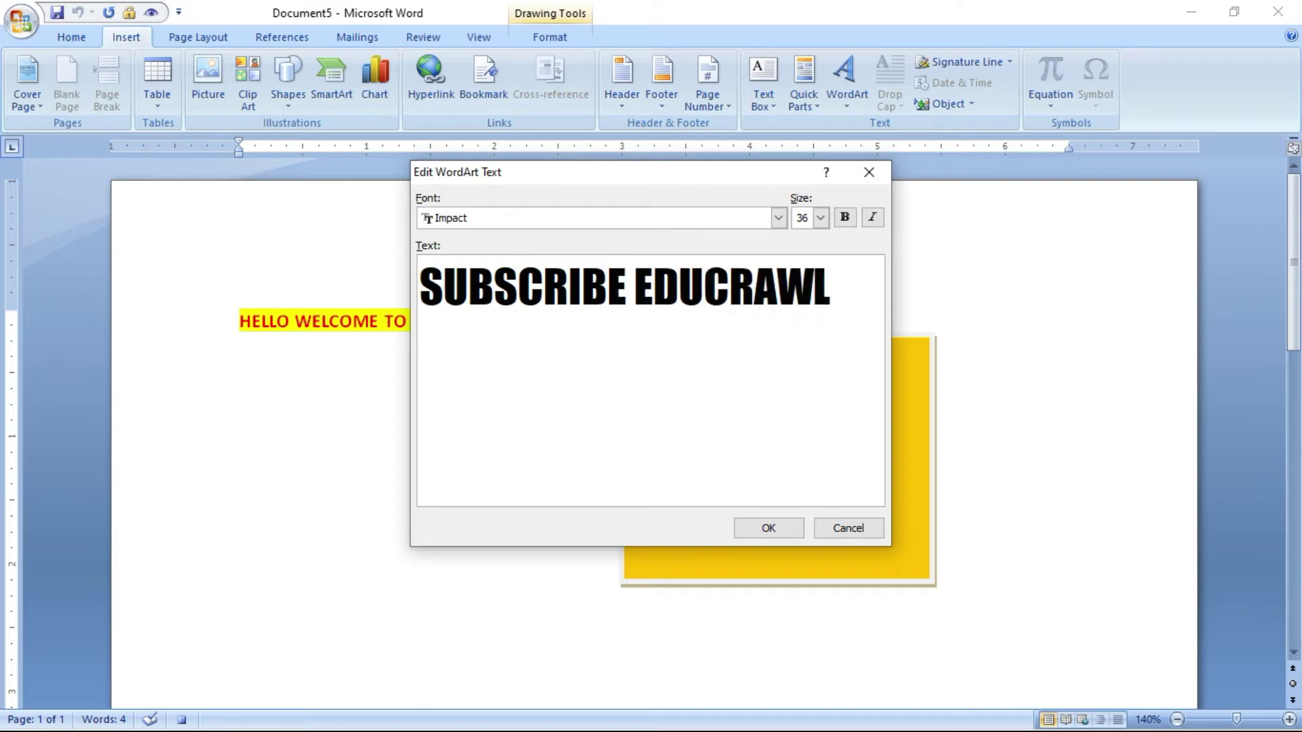
type("CHANNEL")
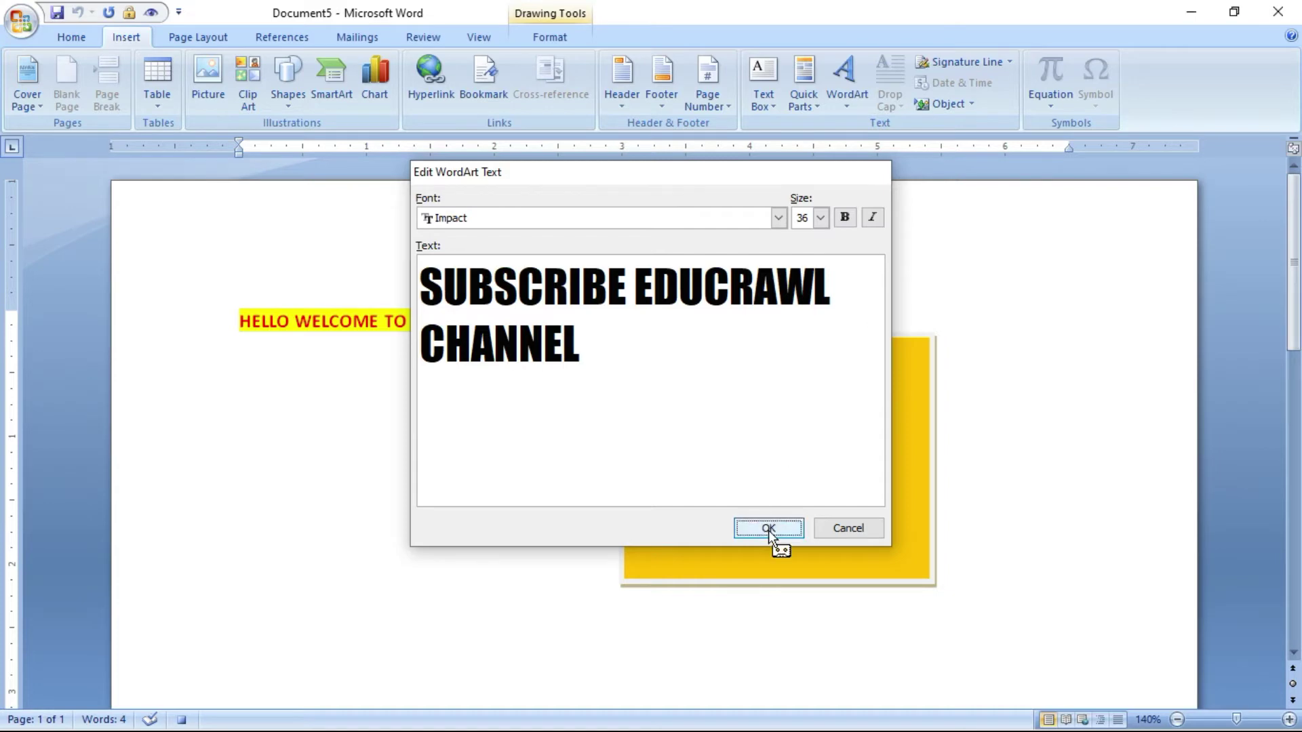
left_click(767, 529)
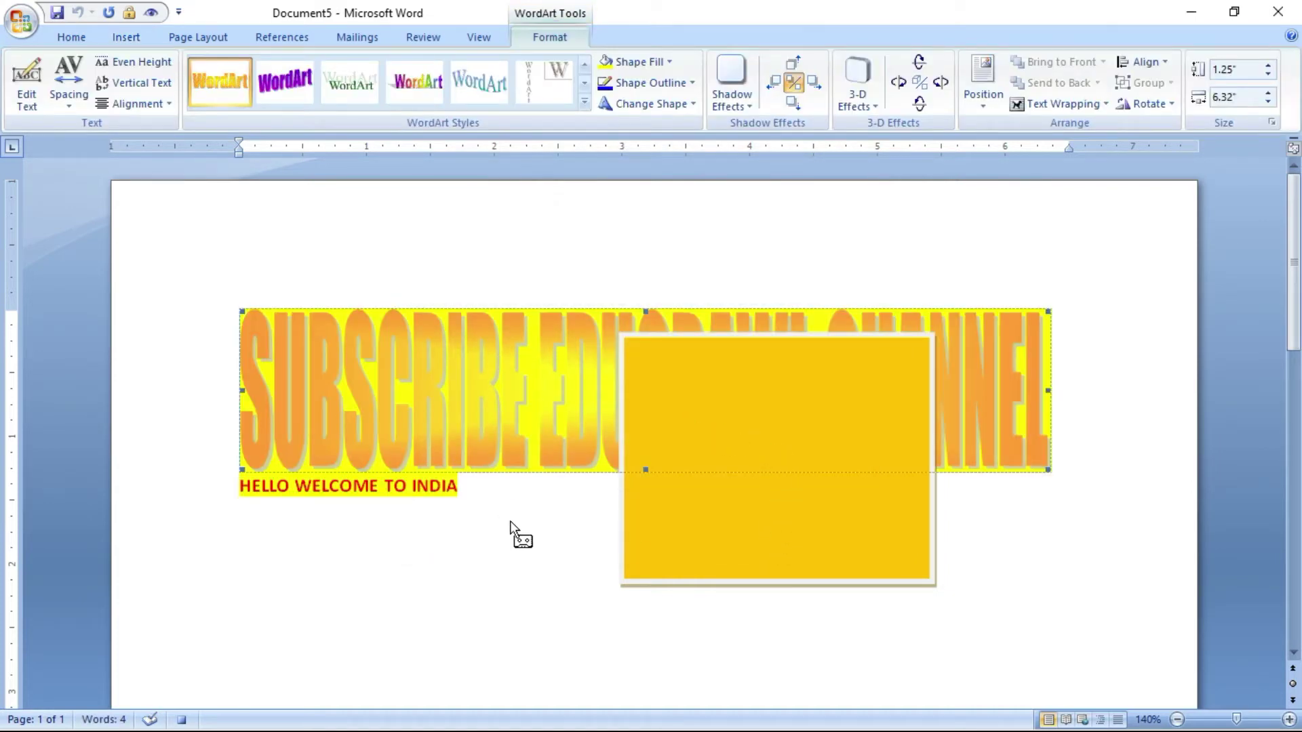
Move the yellow rectangle below the WordArt and the "HELLO WELCOME TO INDIA" line so it no longer covers the WordArt
left_click(1214, 438)
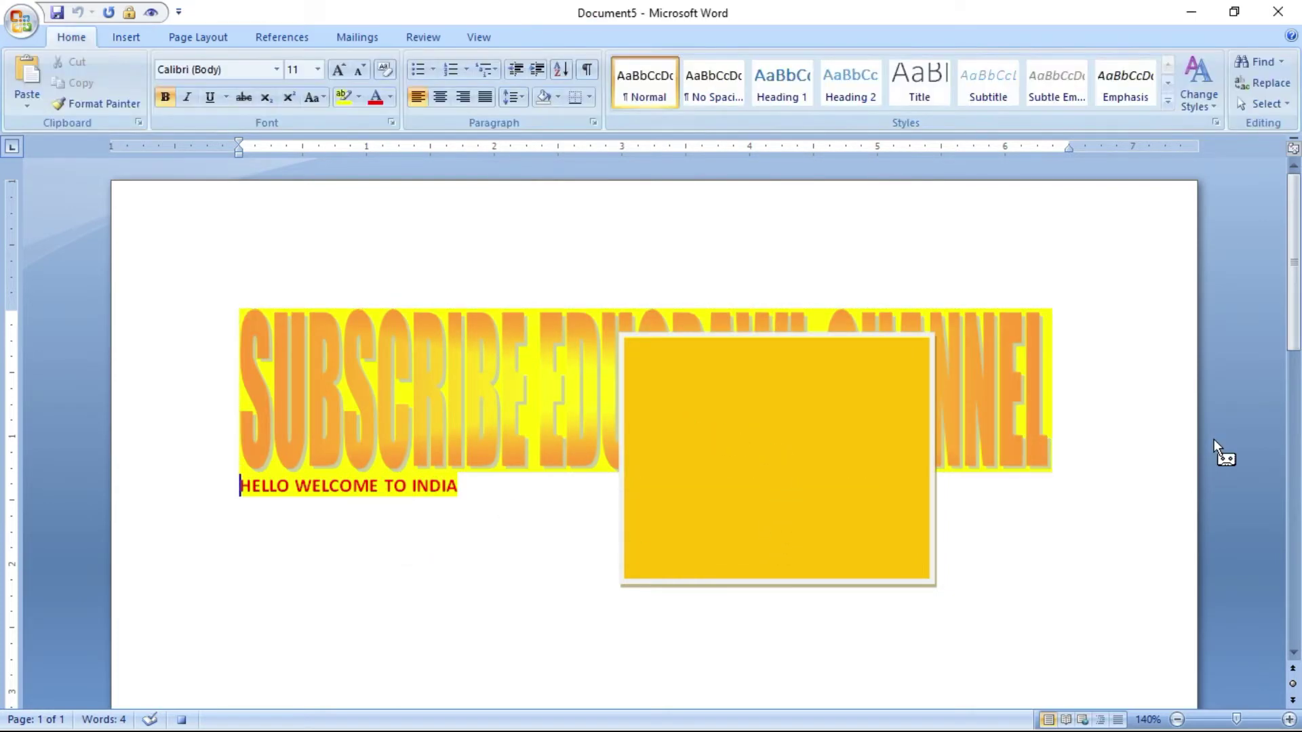
left_click(777, 396)
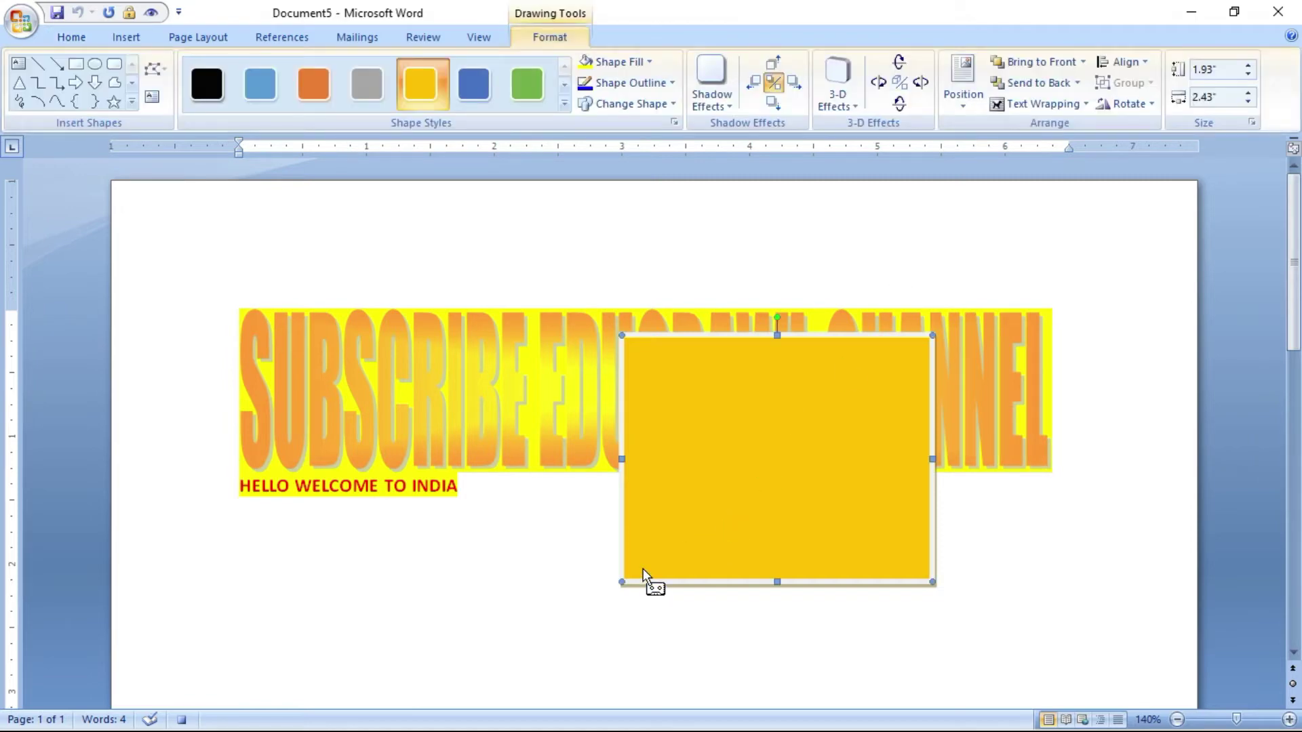
left_click_drag(694, 514, 634, 684)
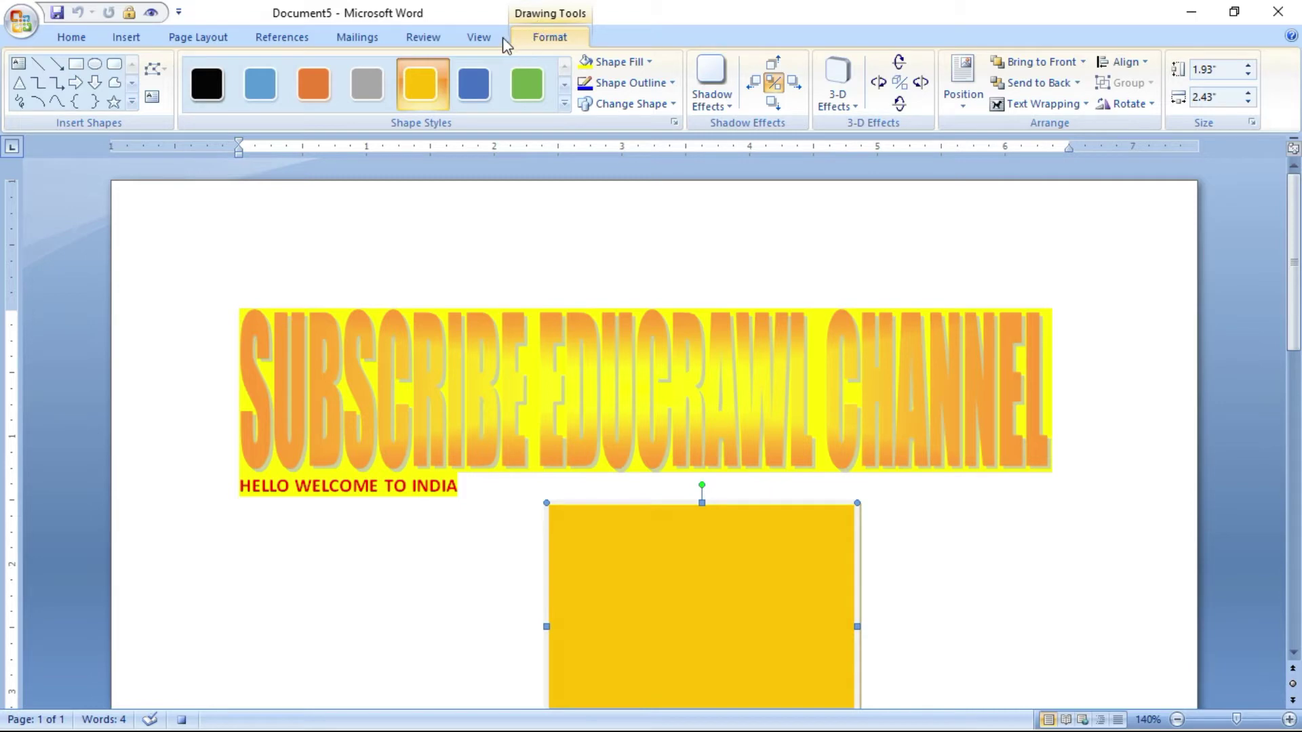
Stop recording the macro and deselect the rectangle
left_click(479, 37)
left_click(978, 107)
left_click(1046, 148)
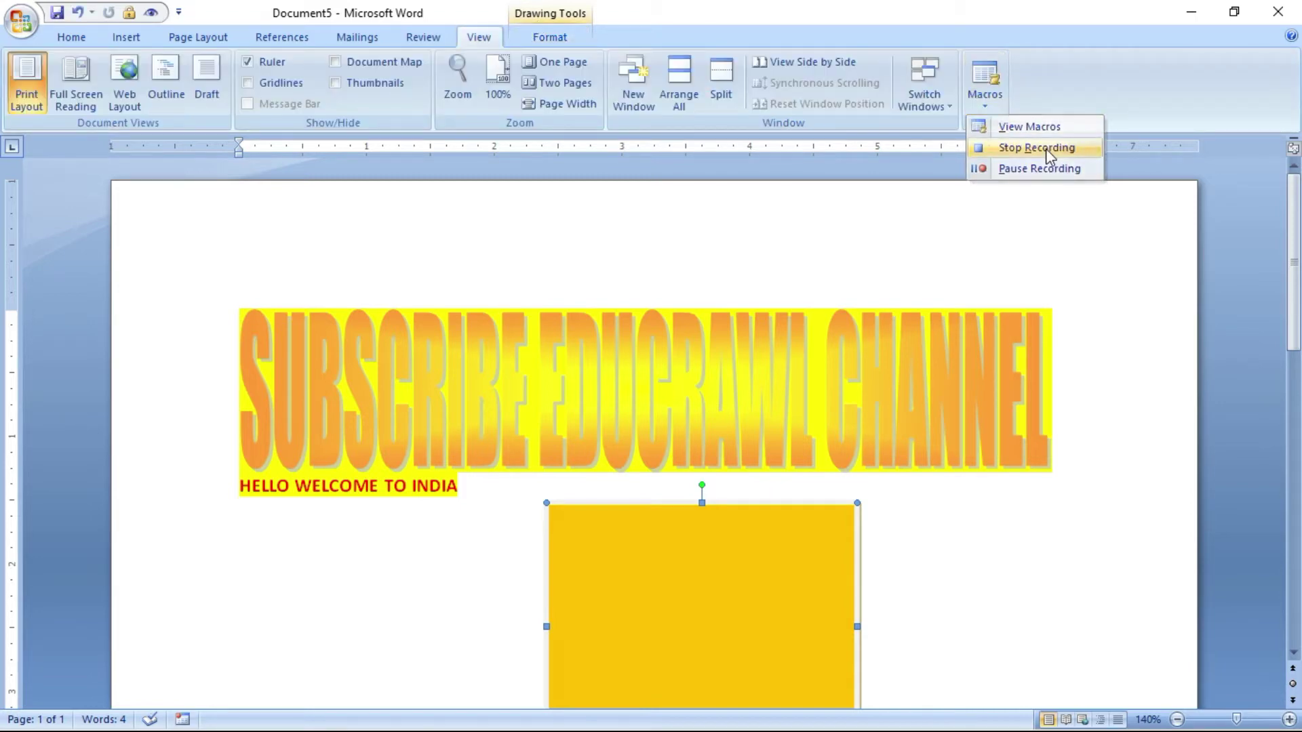
left_click(1178, 295)
Create a blank document, run the macro assigned to the lock symbol, and add space below its text line
left_click(22, 20)
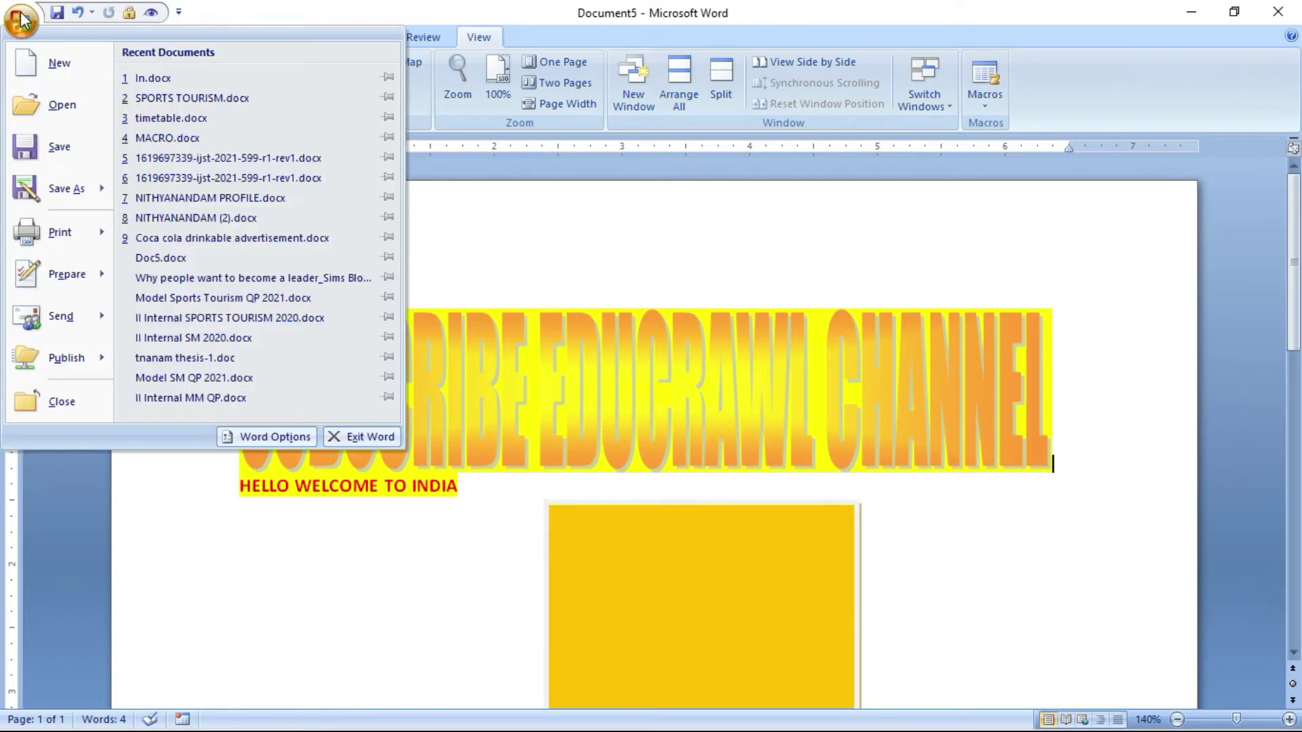
left_click(58, 60)
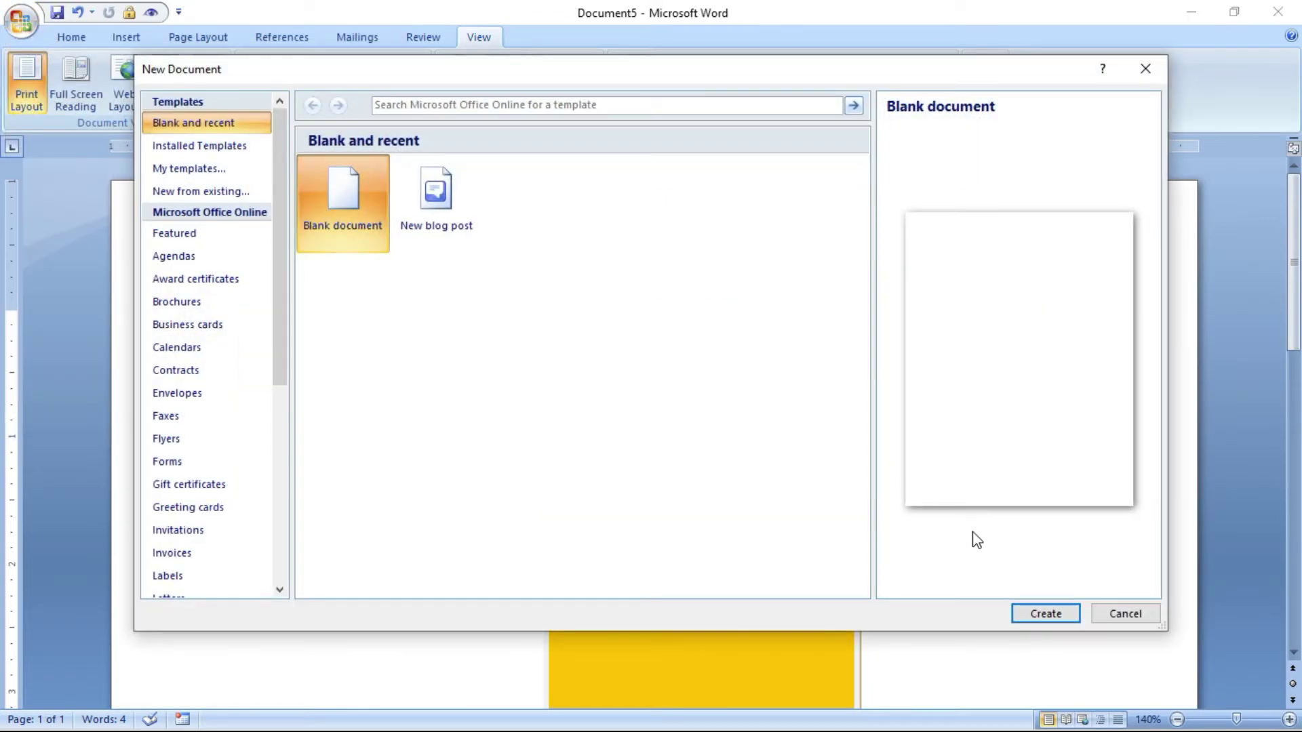
left_click(1035, 616)
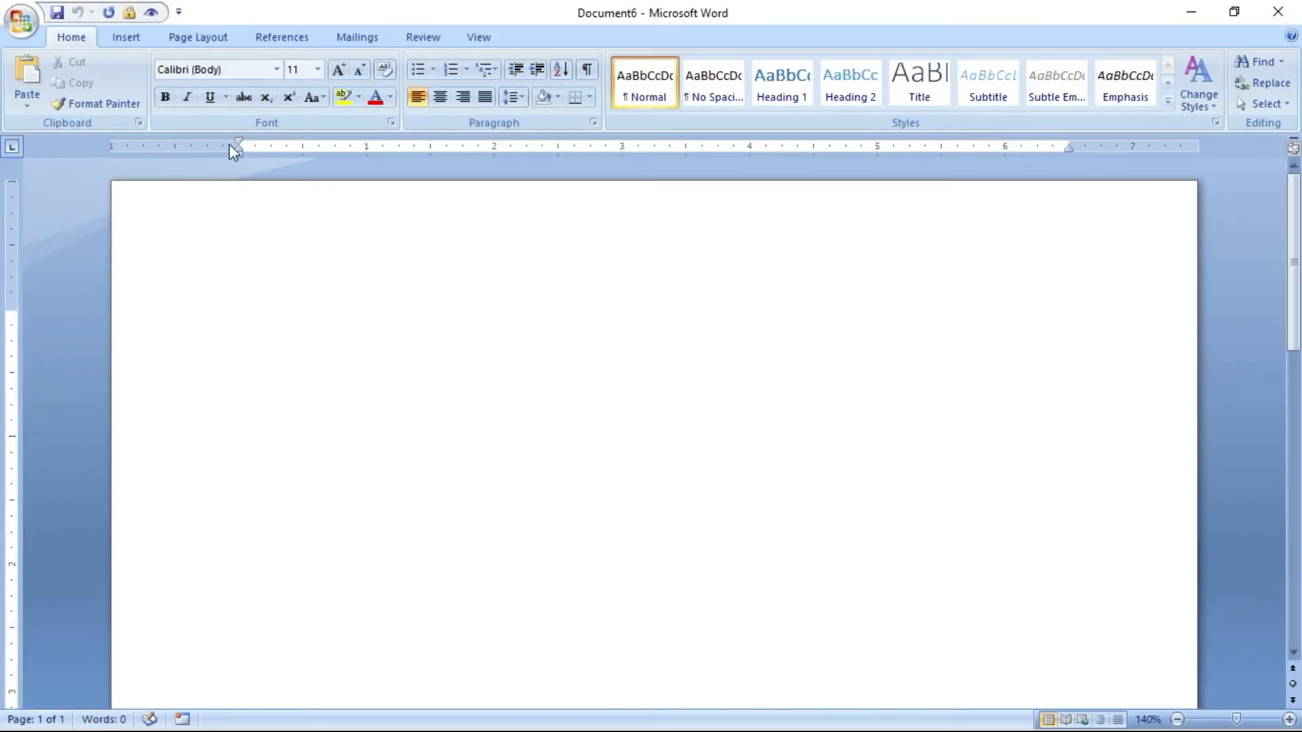
left_click(129, 13)
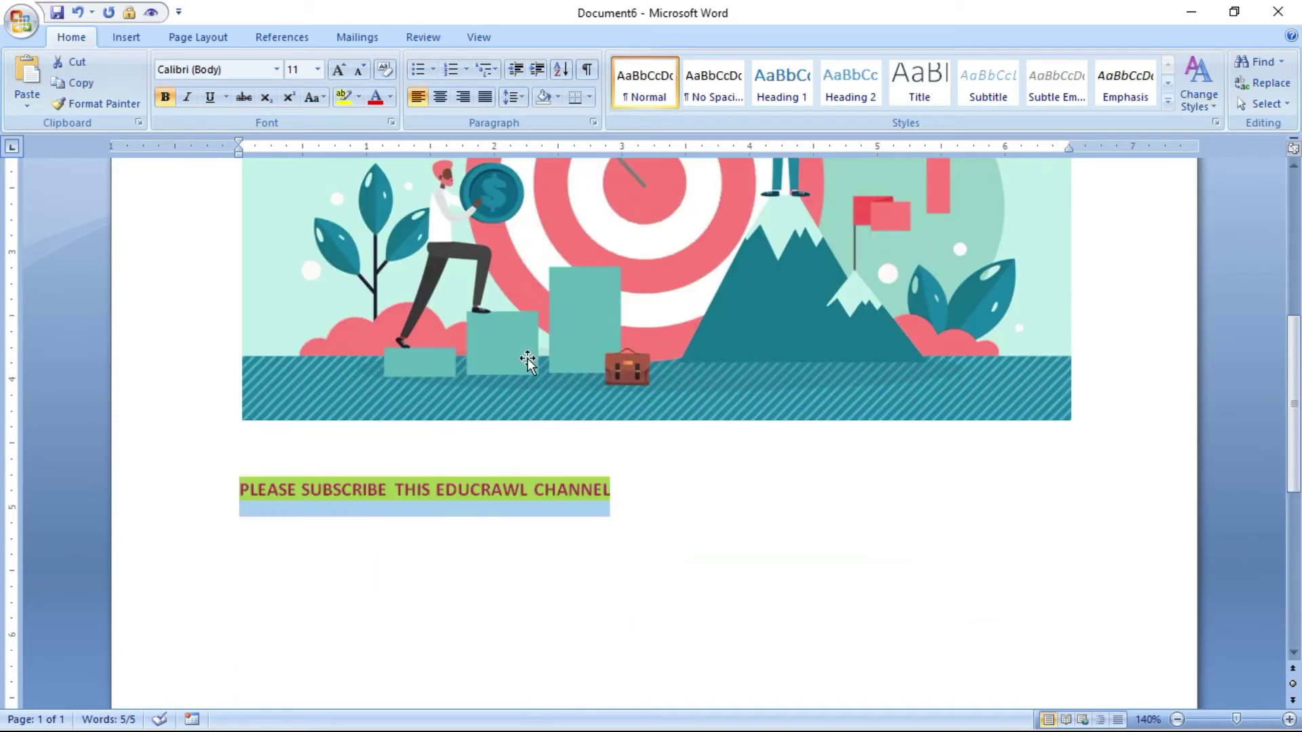
key("Return")
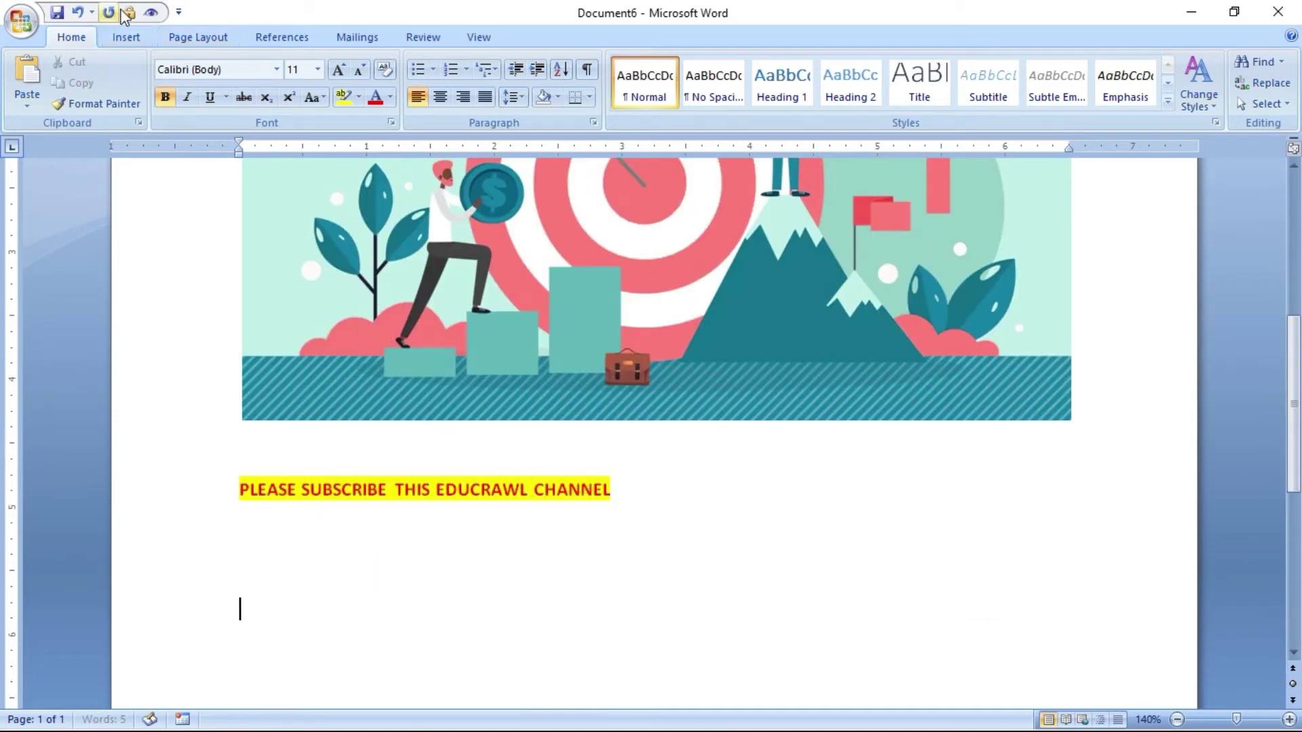
Run the newly recorded eye-symbol macro and check the inserted WordArt, rectangle and text line
left_click(151, 13)
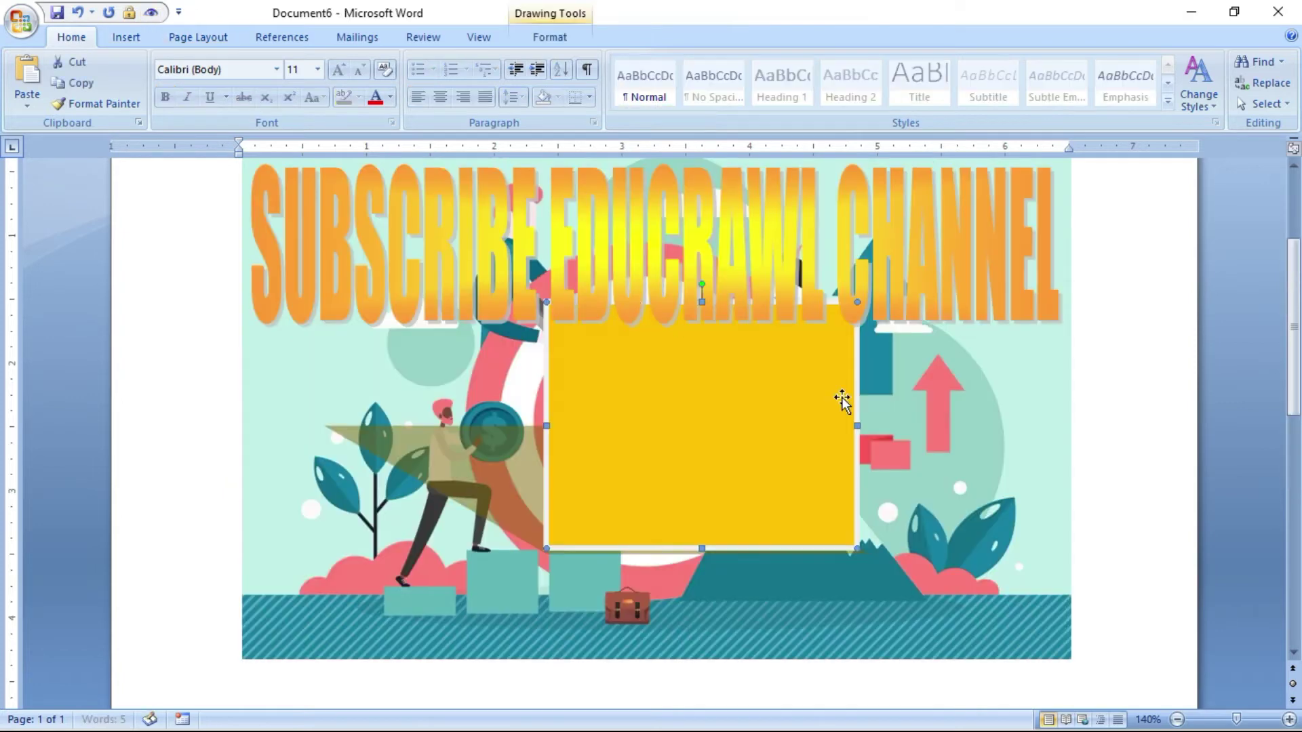
scroll(841, 401, "up", 2)
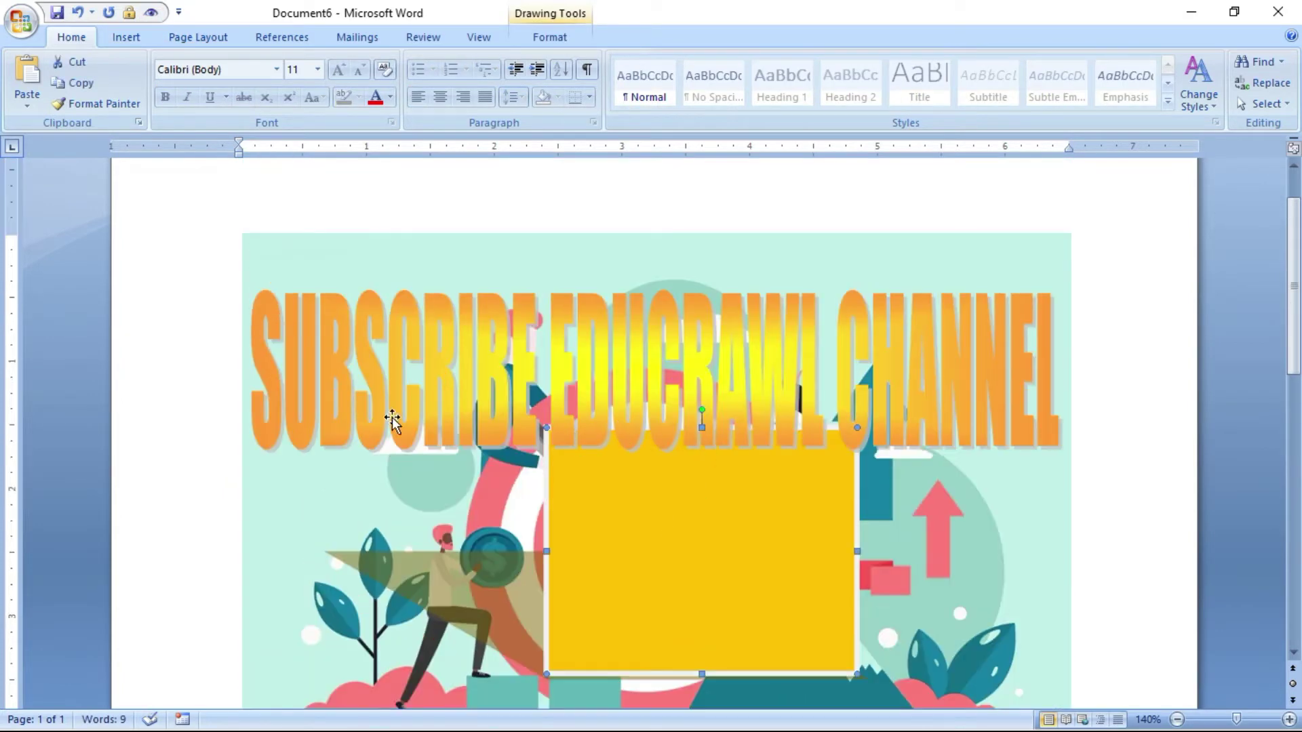
scroll(364, 430, "down", 3)
scroll(531, 417, "down", 6)
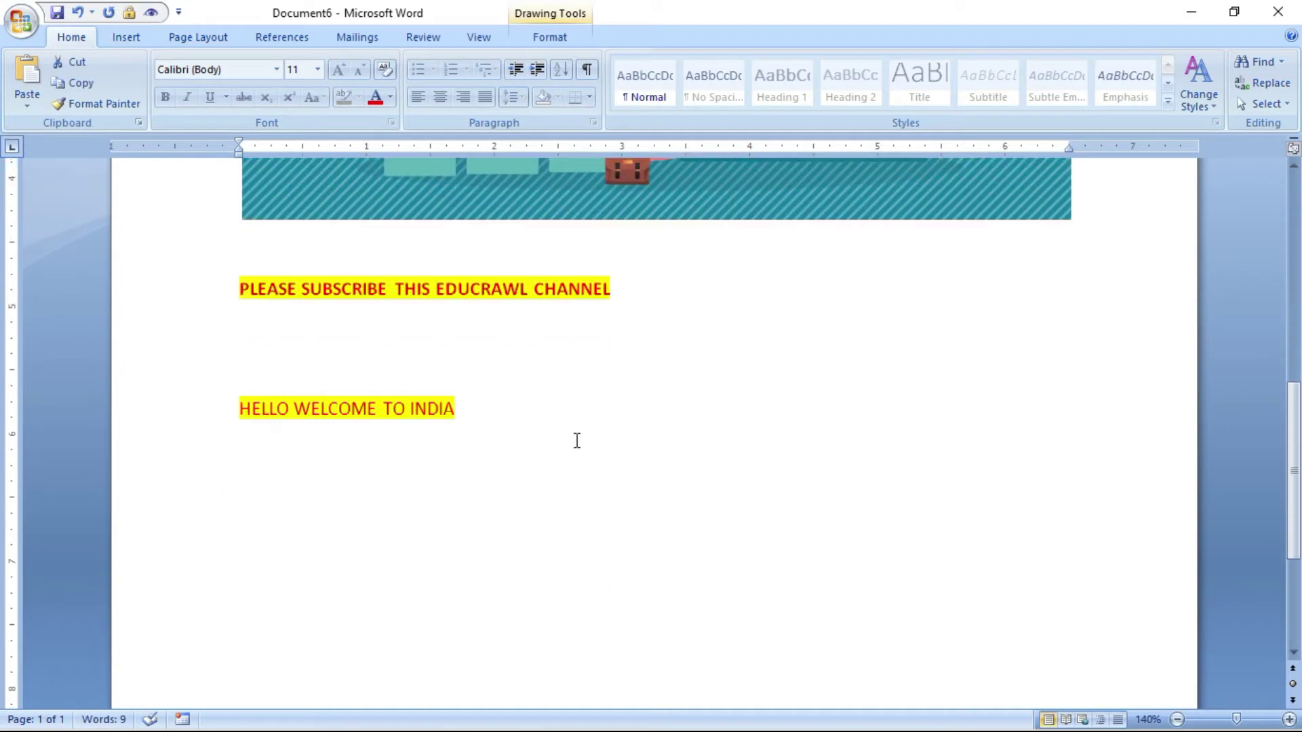
Add blank lines below the "HELLO WELCOME TO INDIA" line to reach a second page, and run the eye-symbol macro there
left_click(575, 441)
key("Return")
key("Return")
key("Return")
key("Return")
key("Return")
key("Return")
key("Return")
key("Return")
key("Return")
key("Return")
key("Return")
key("Return")
key("Return")
key("Return")
key("Return")
key("Return")
key("Return")
key("Return")
key("Return")
key("Return")
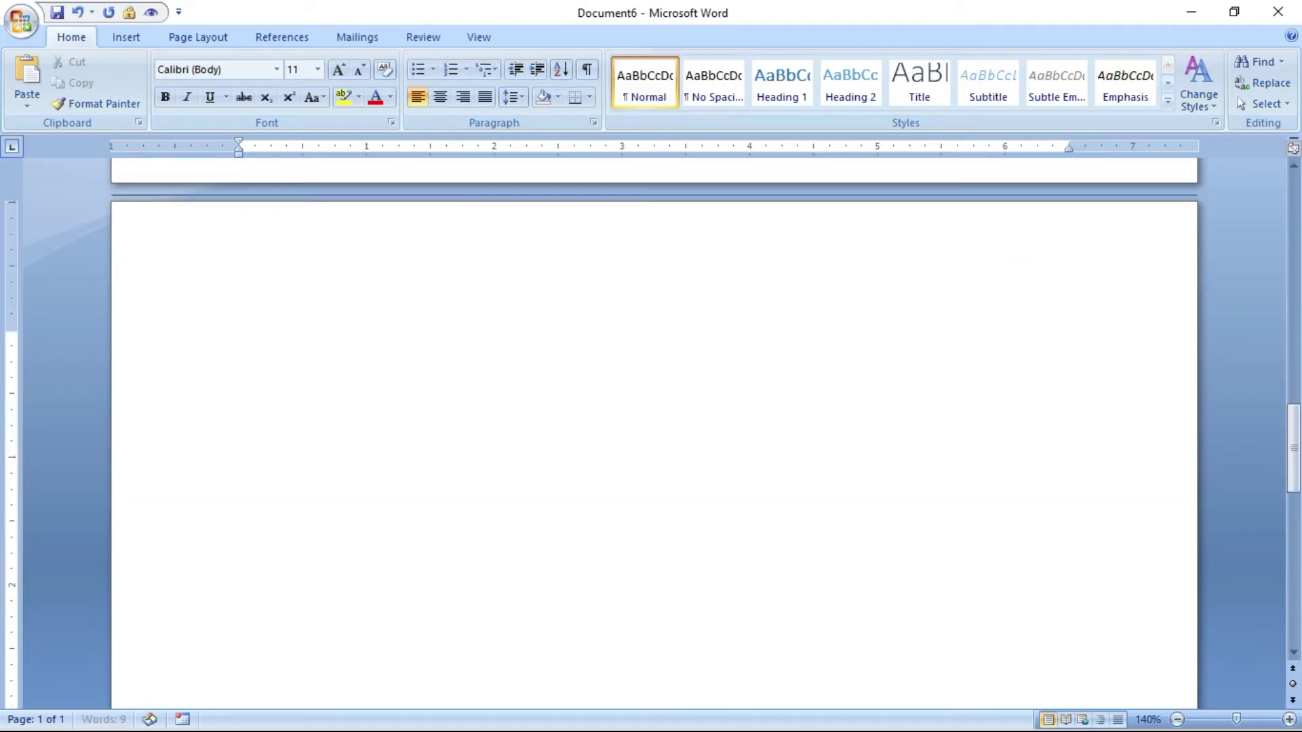
left_click(78, 11)
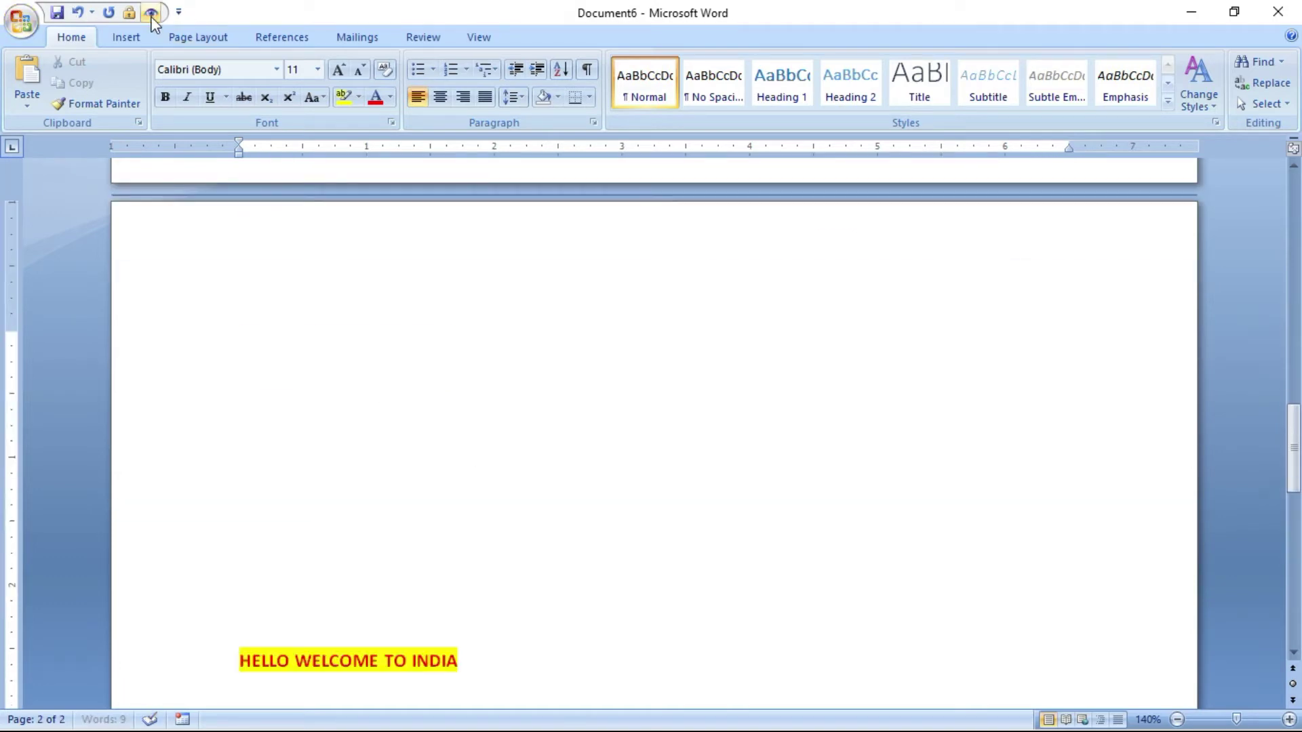
left_click(78, 11)
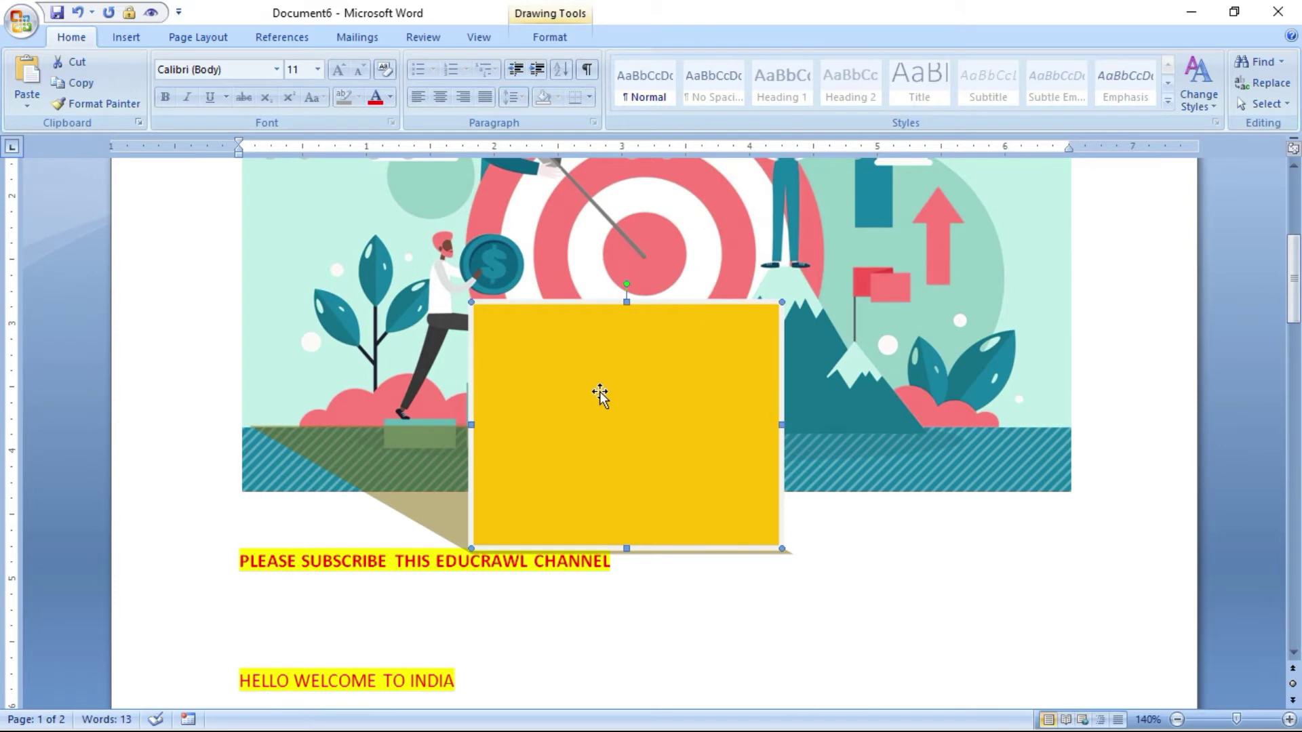
Place the first page's yellow rectangle beside the text lines, and shrink the WordArt over the picture's upper edge
scroll(703, 590, "down", 2)
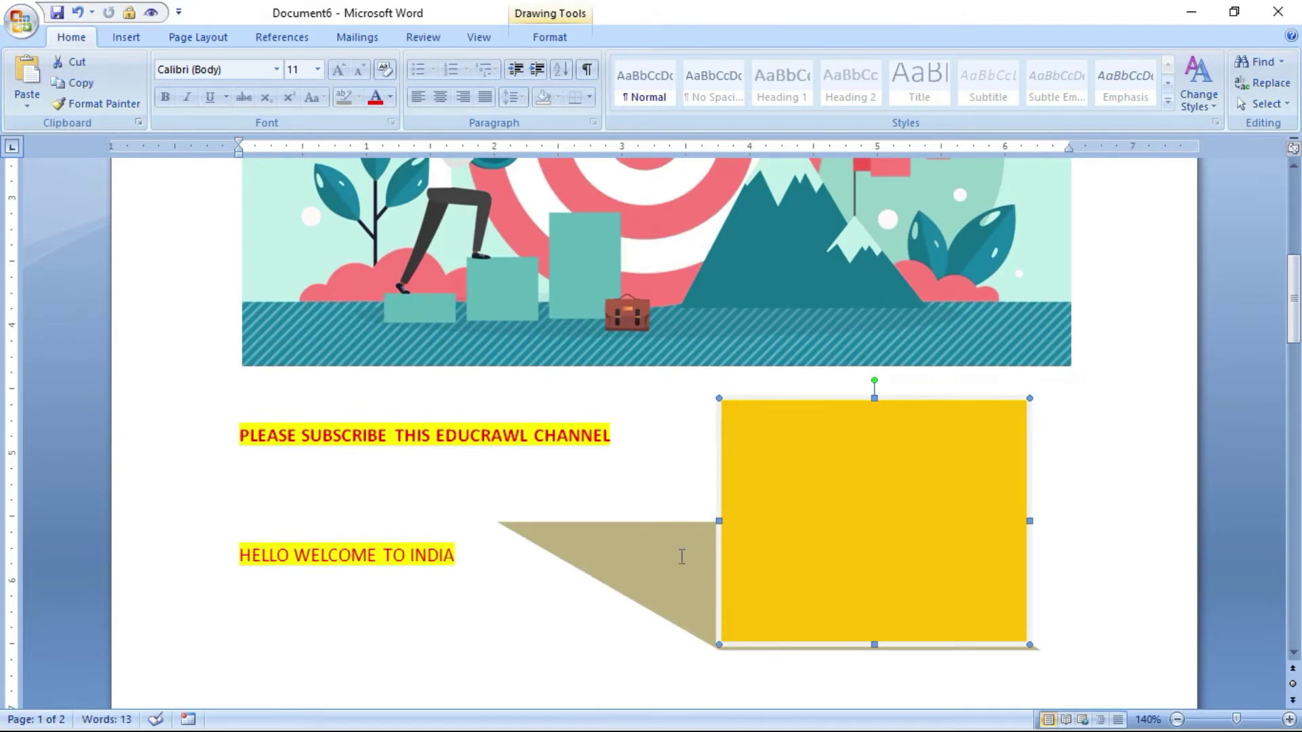
scroll(346, 562, "down", 1)
scroll(399, 522, "down", 3)
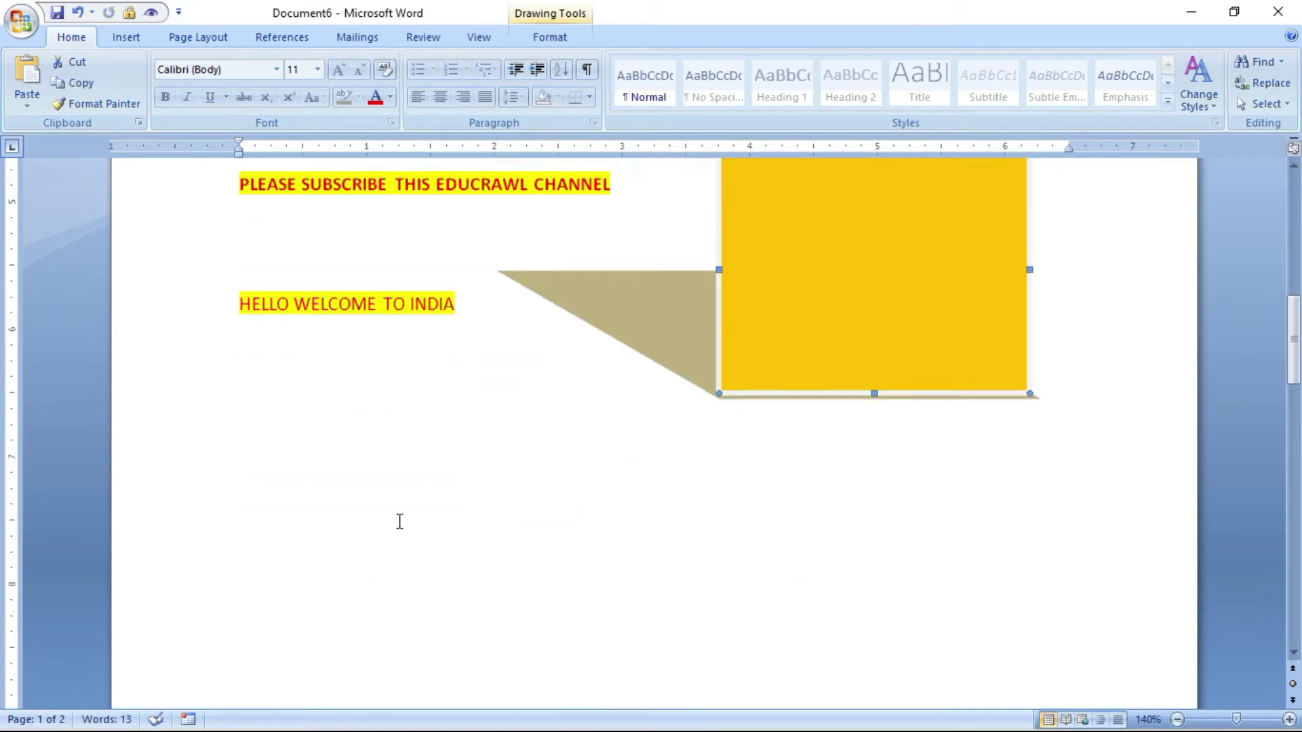
scroll(400, 523, "up", 12)
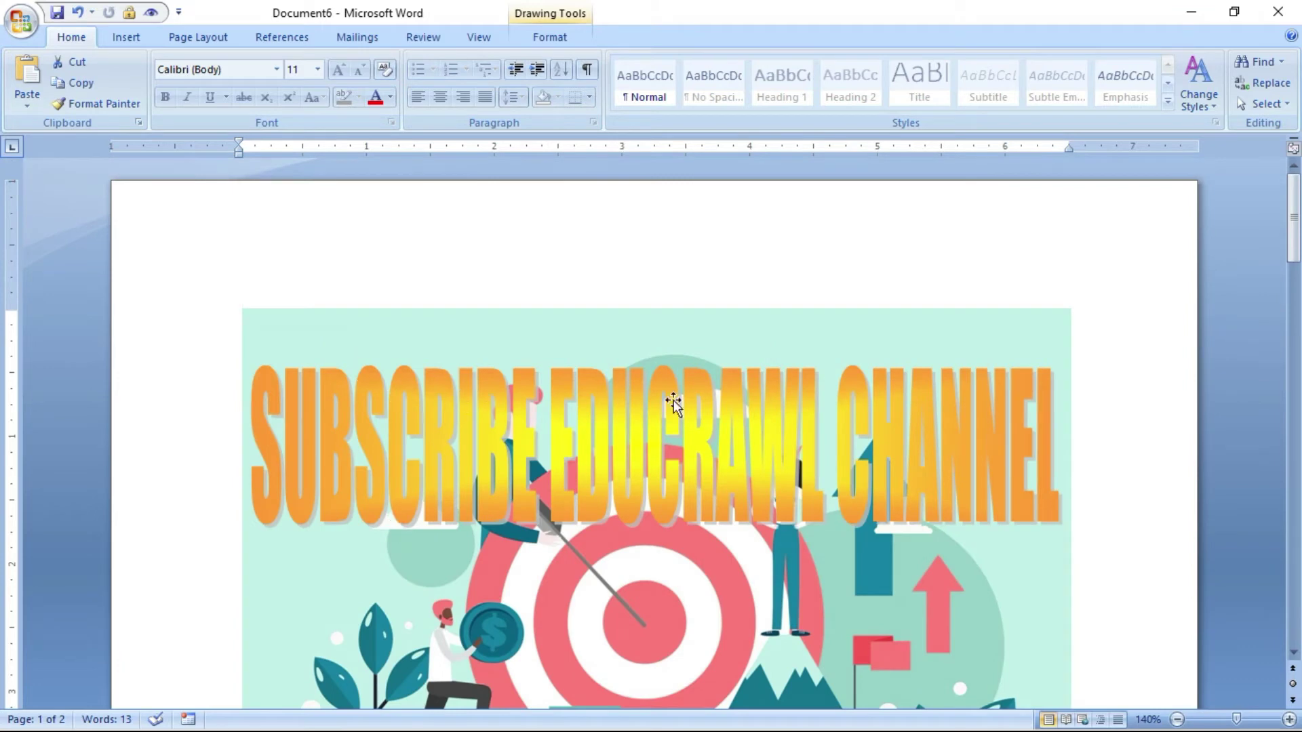
left_click_drag(814, 415, 889, 273)
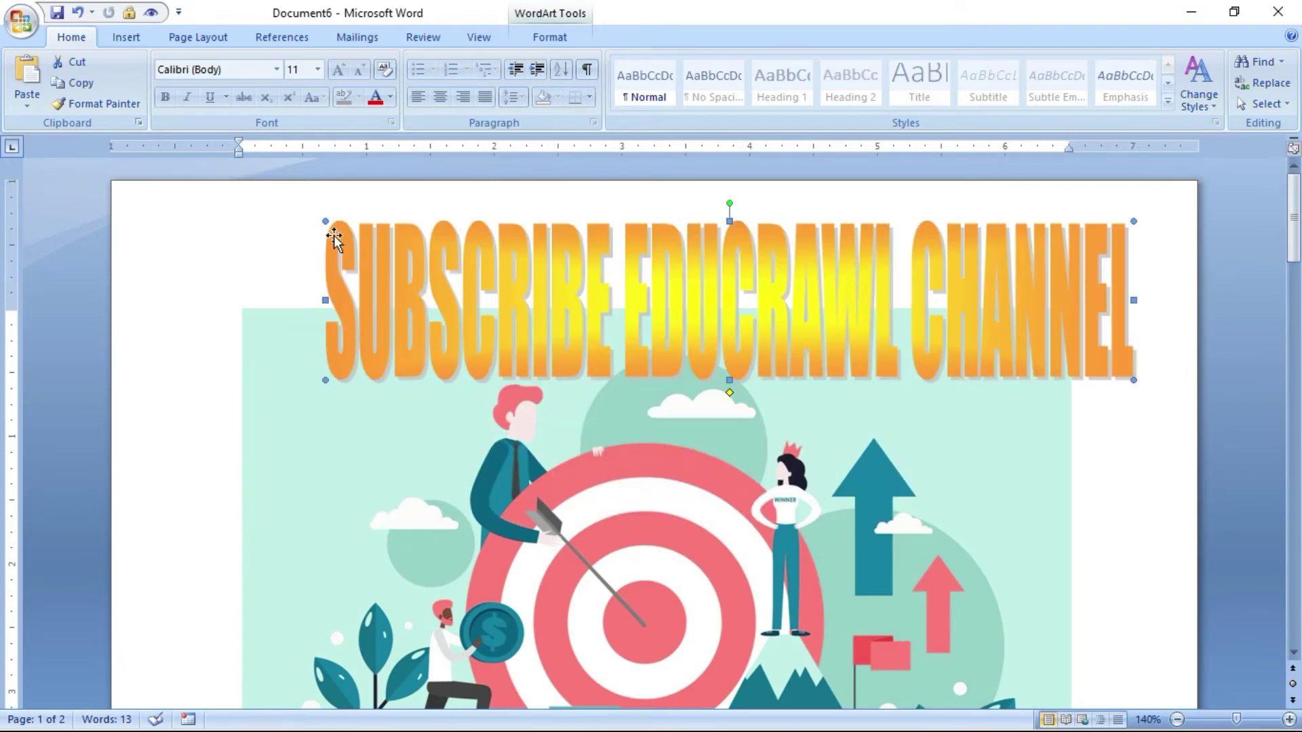
left_click_drag(322, 221, 596, 321)
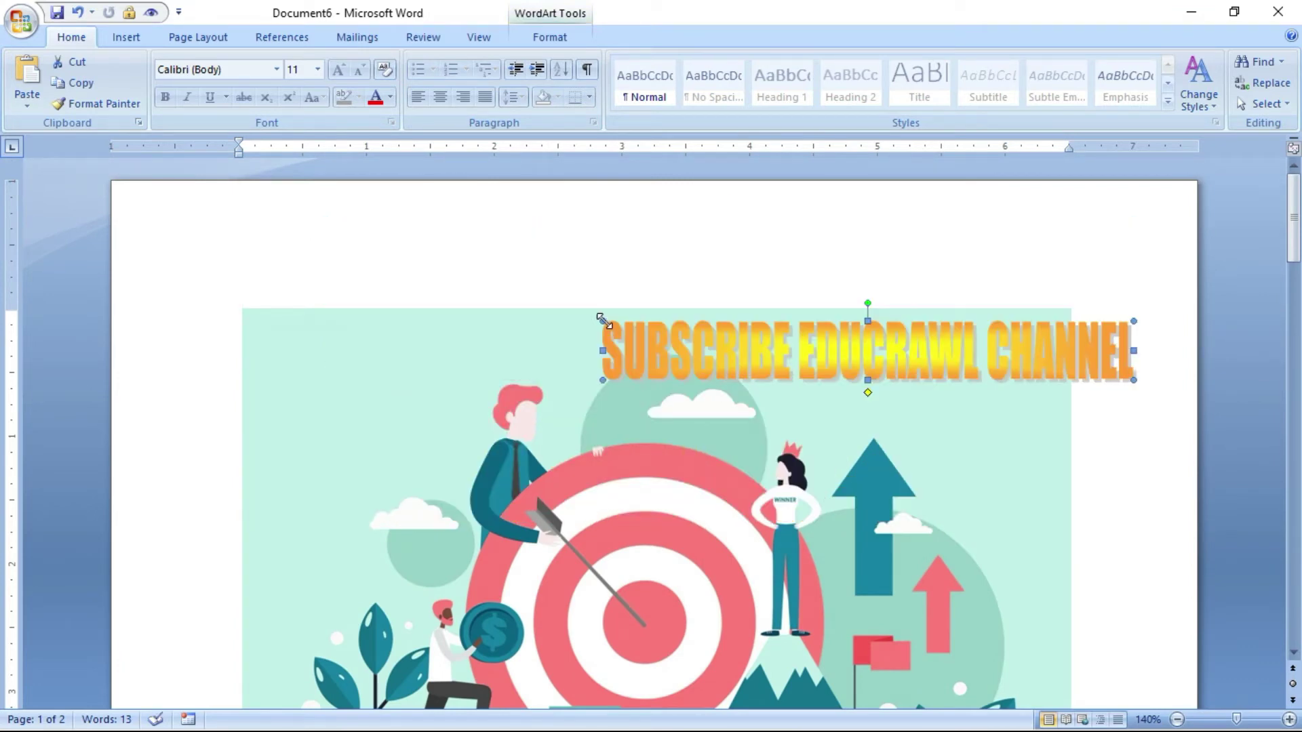
scroll(778, 380, "down", 10)
scroll(779, 379, "down", 10)
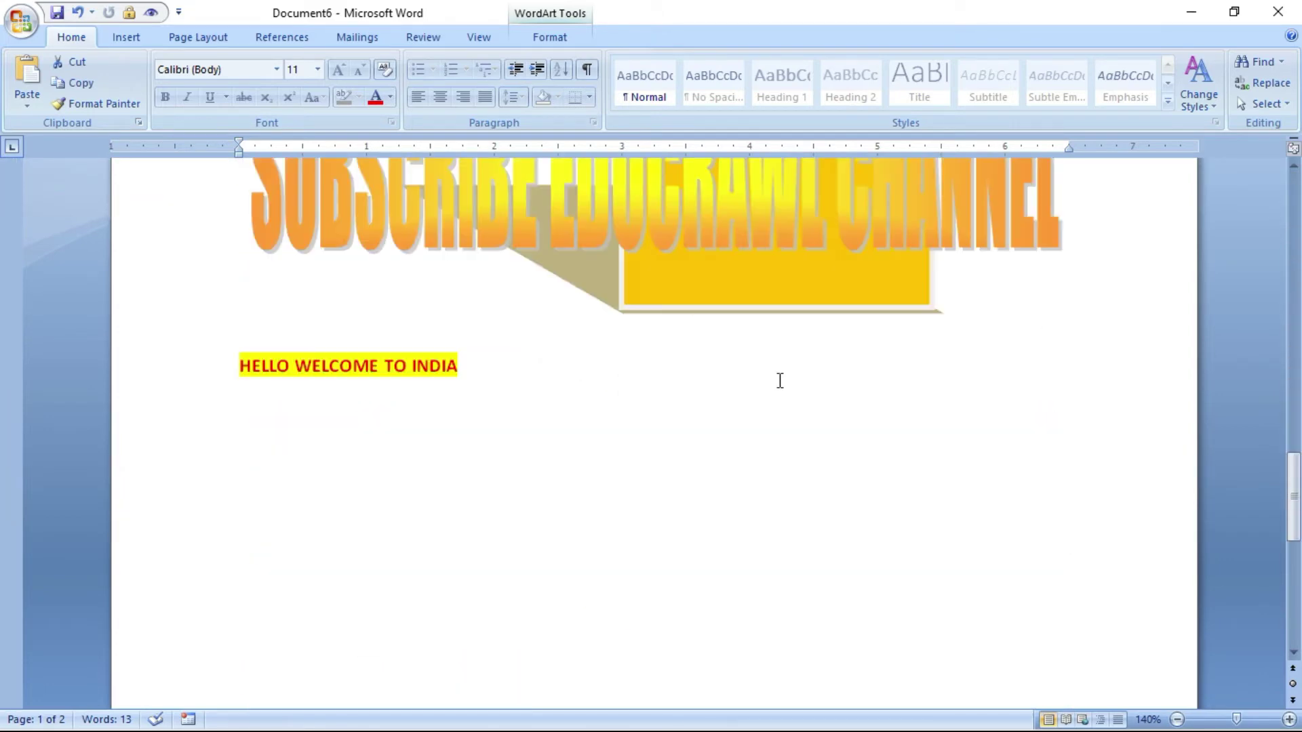
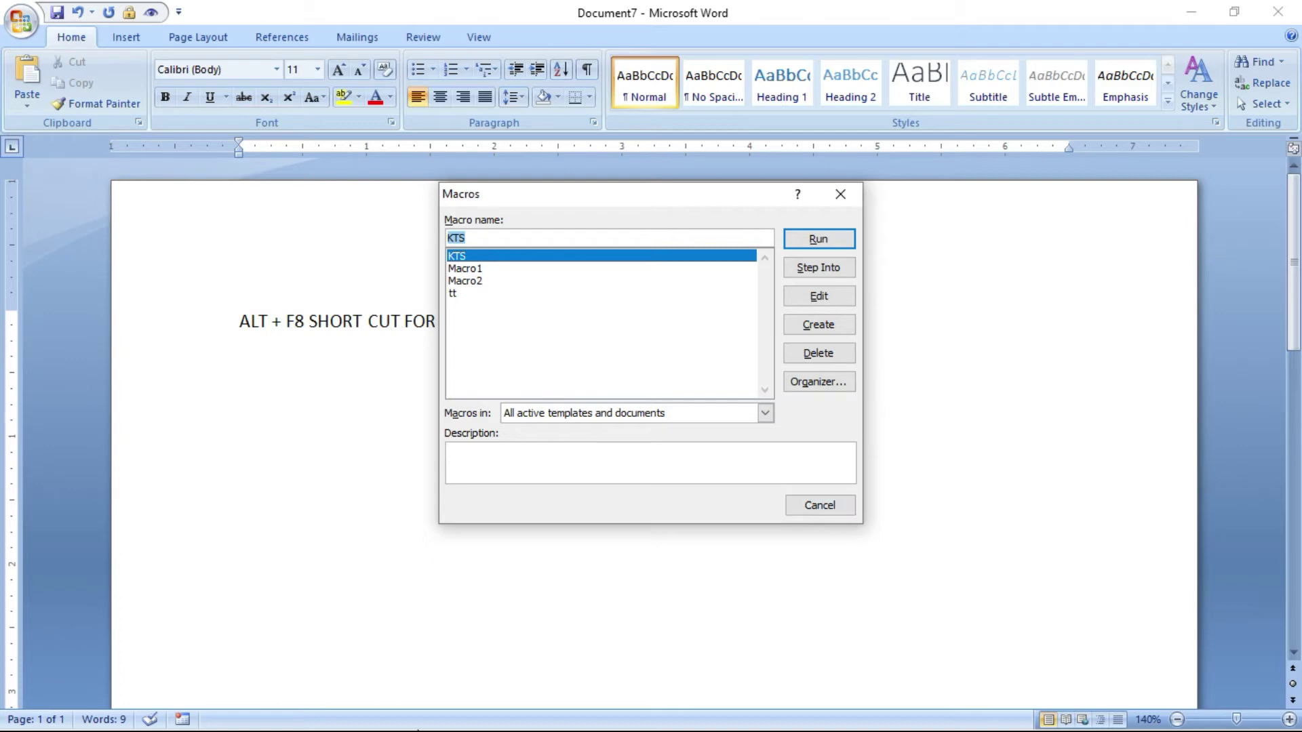
Run the KTS macro, review its picture and text, and place the cursor below the highlighted line
left_click(815, 240)
scroll(573, 524, "up", 10)
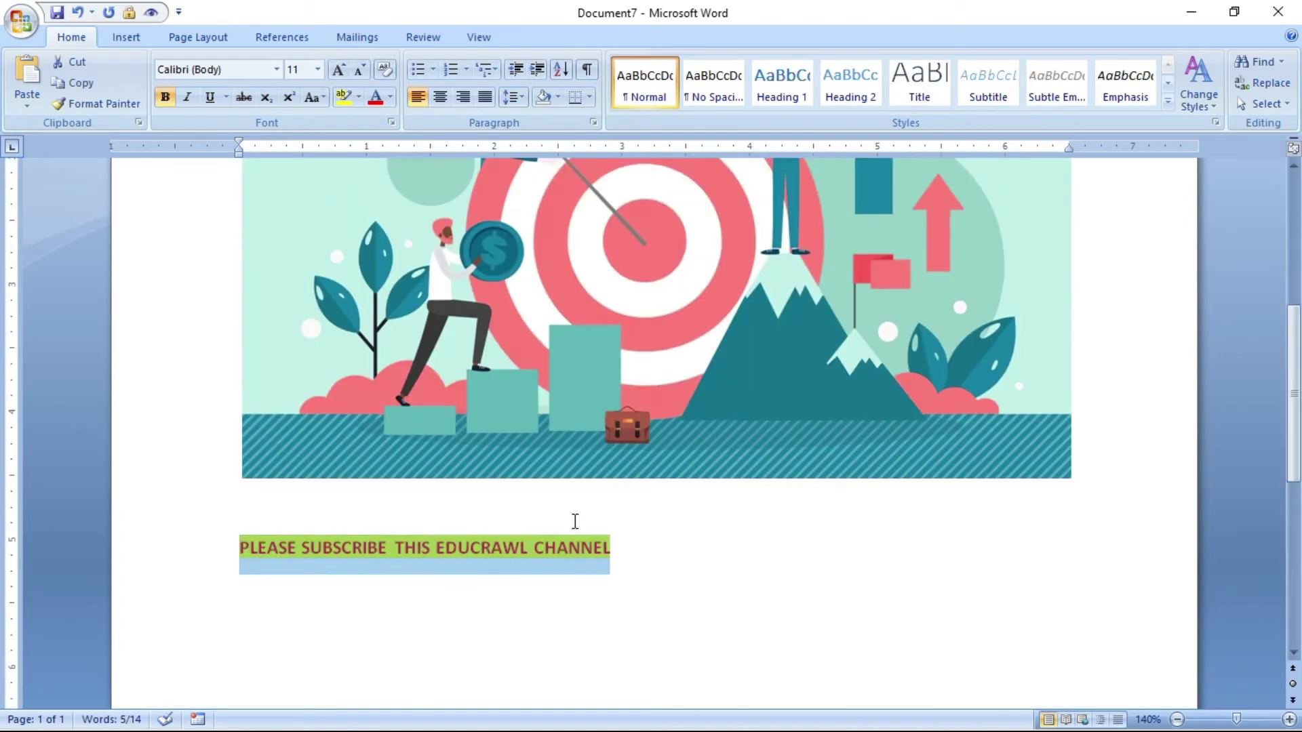
scroll(573, 523, "down", 10)
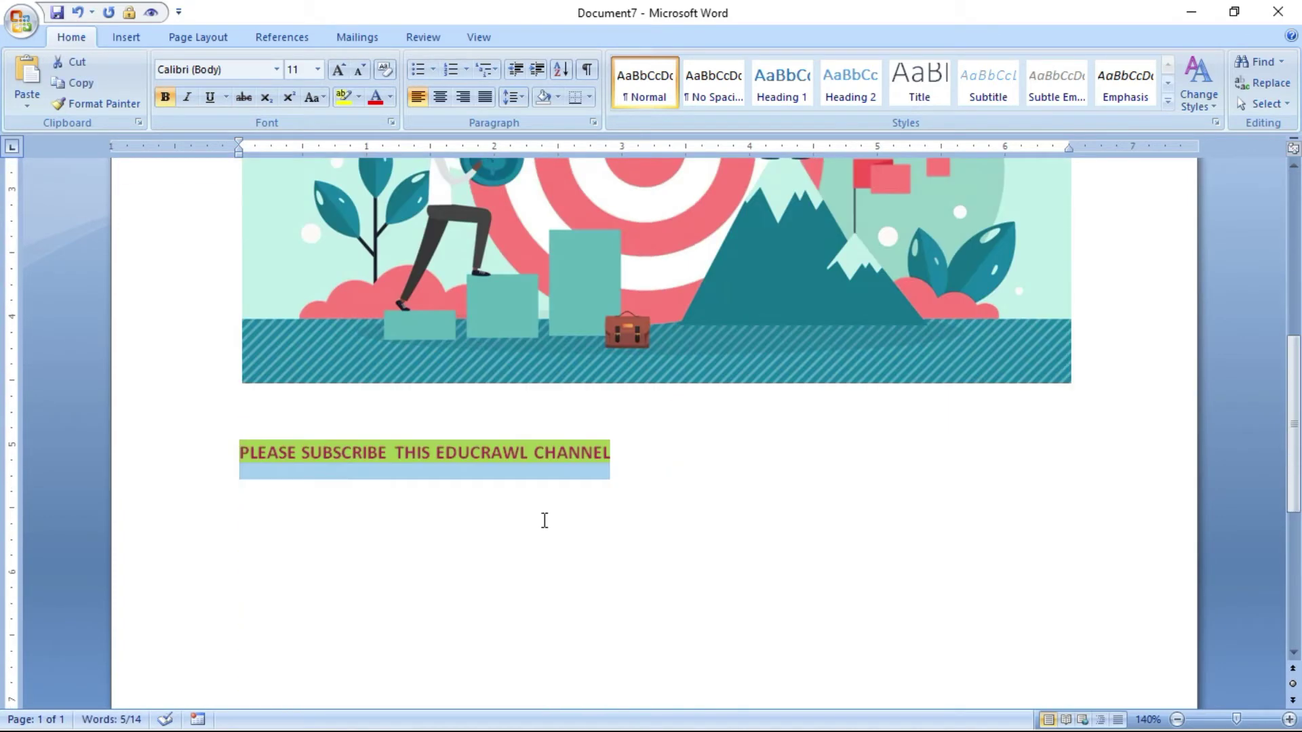
left_click(509, 509)
scroll(511, 511, "down", 1)
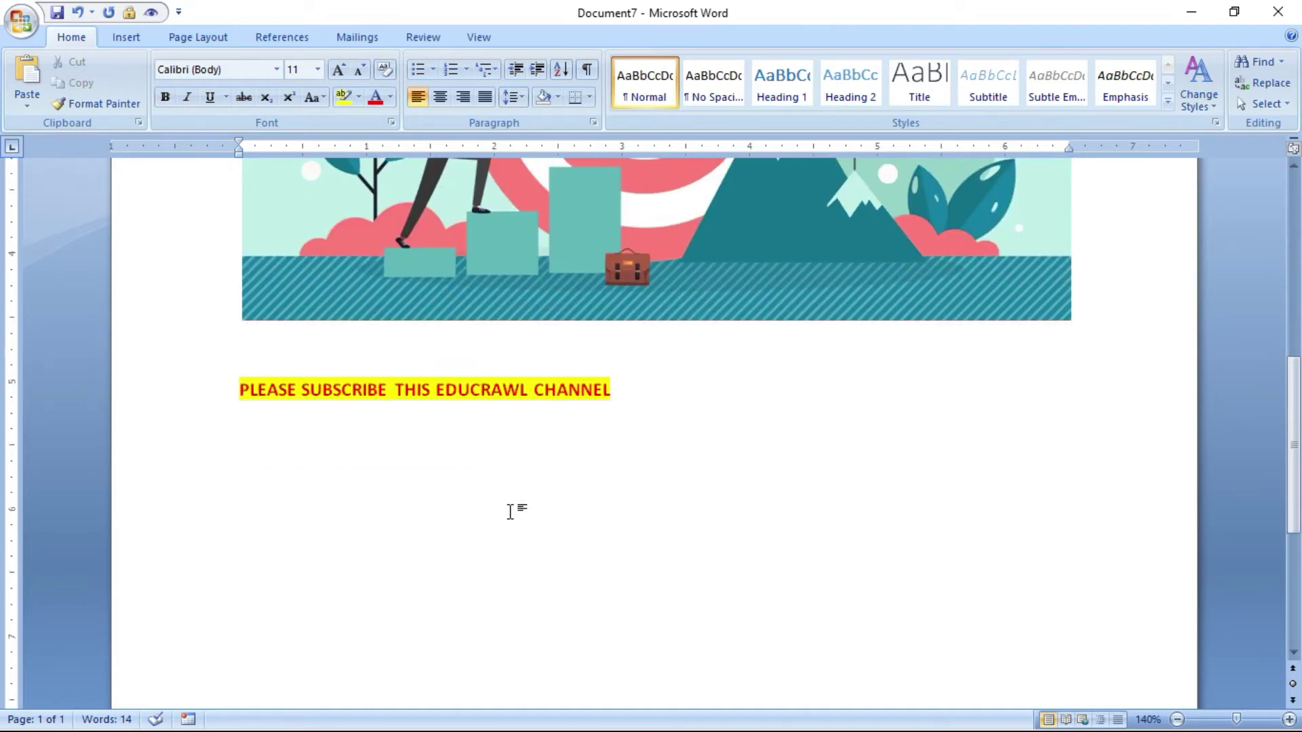
Run Macro2 from the list of macros at the cursor position below the highlighted line
key("alt+F8")
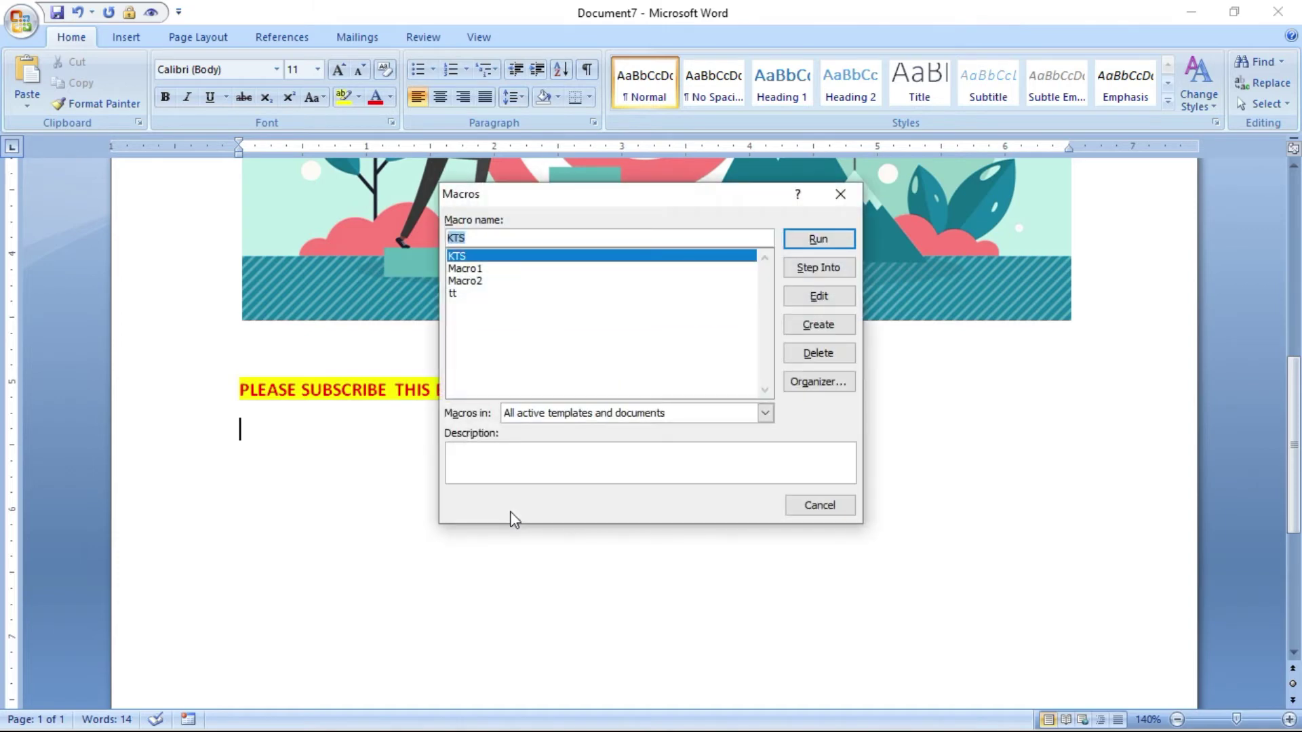
left_click(501, 281)
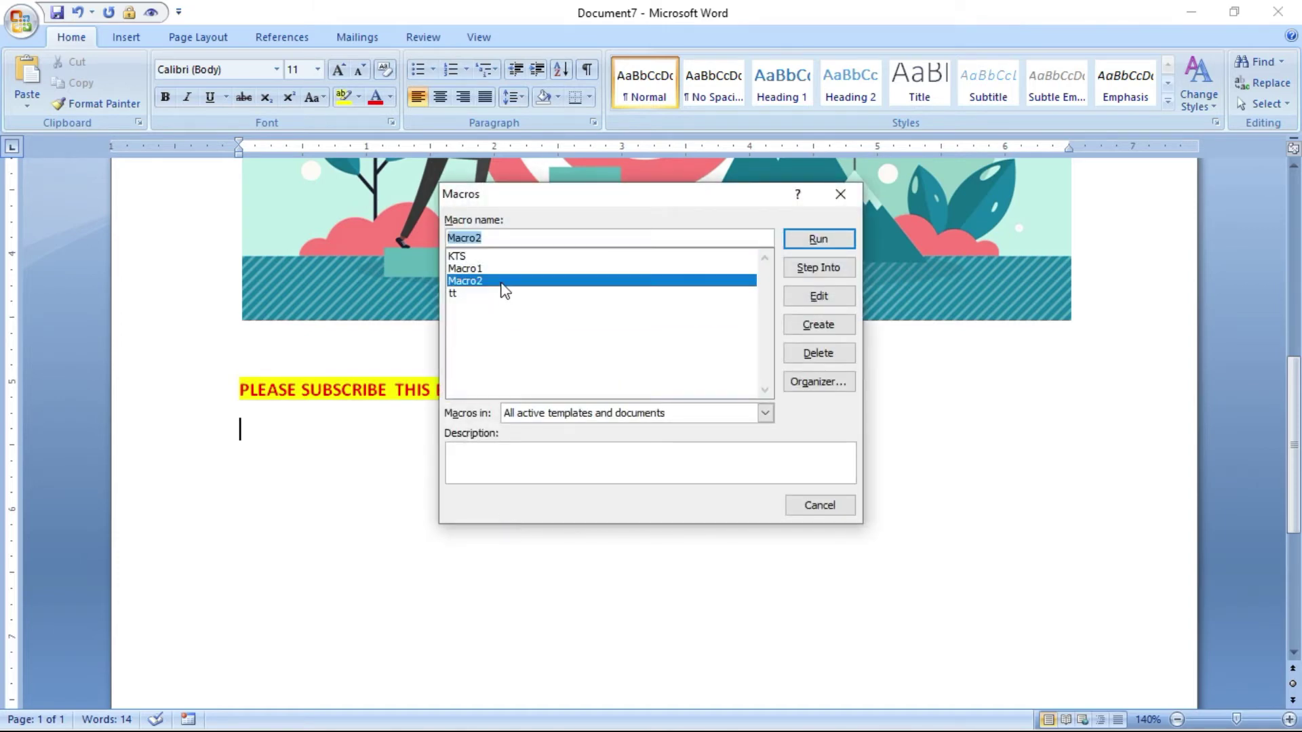
left_click(817, 240)
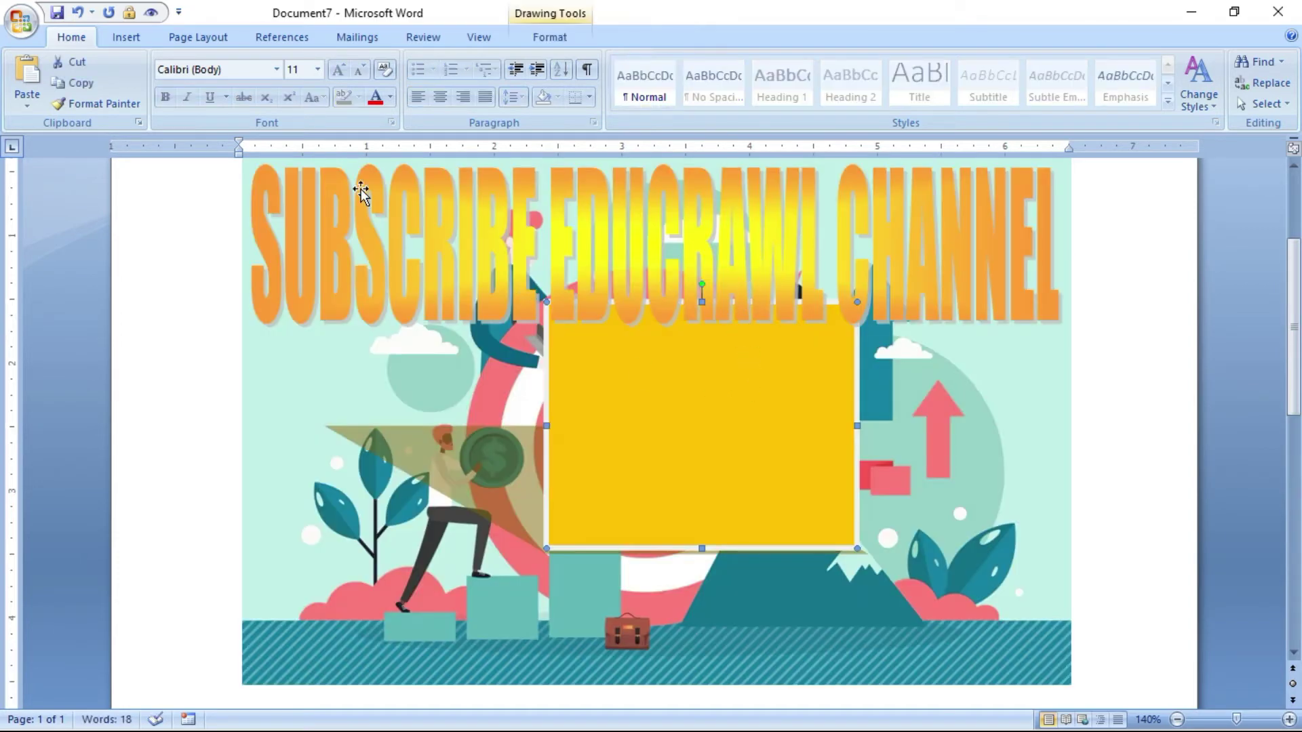
Add three blank lines below the highlighted "HELLO WELCOME TO INDIA" line
scroll(654, 597, "down", 1)
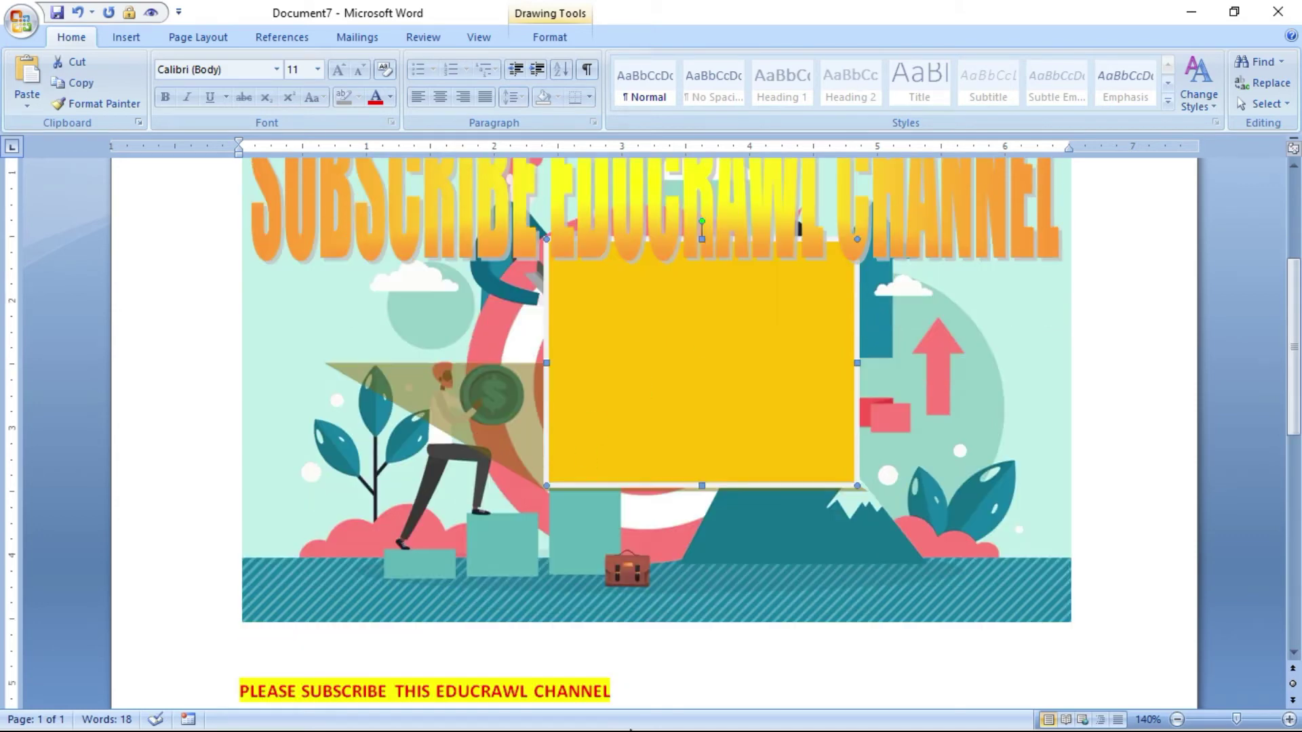
scroll(677, 688, "down", 2)
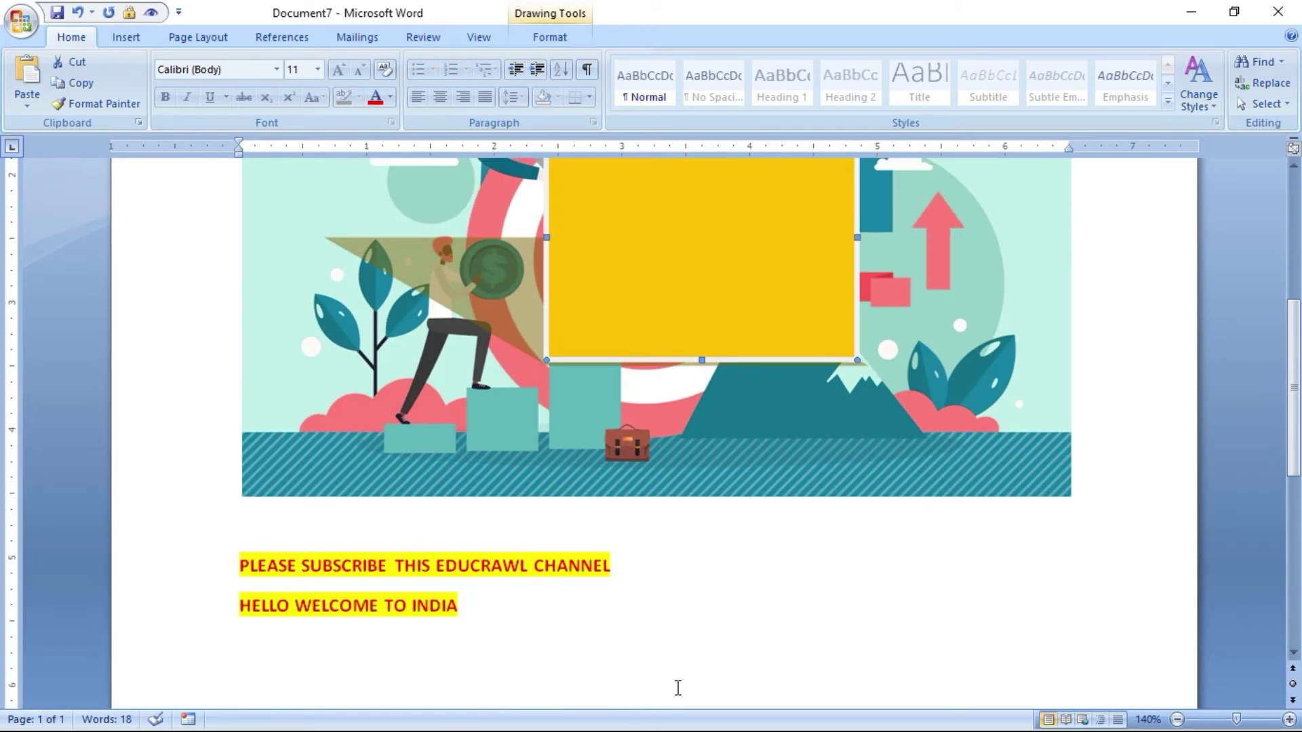
left_click(570, 642)
key("Return")
key("Return")
key("Return")
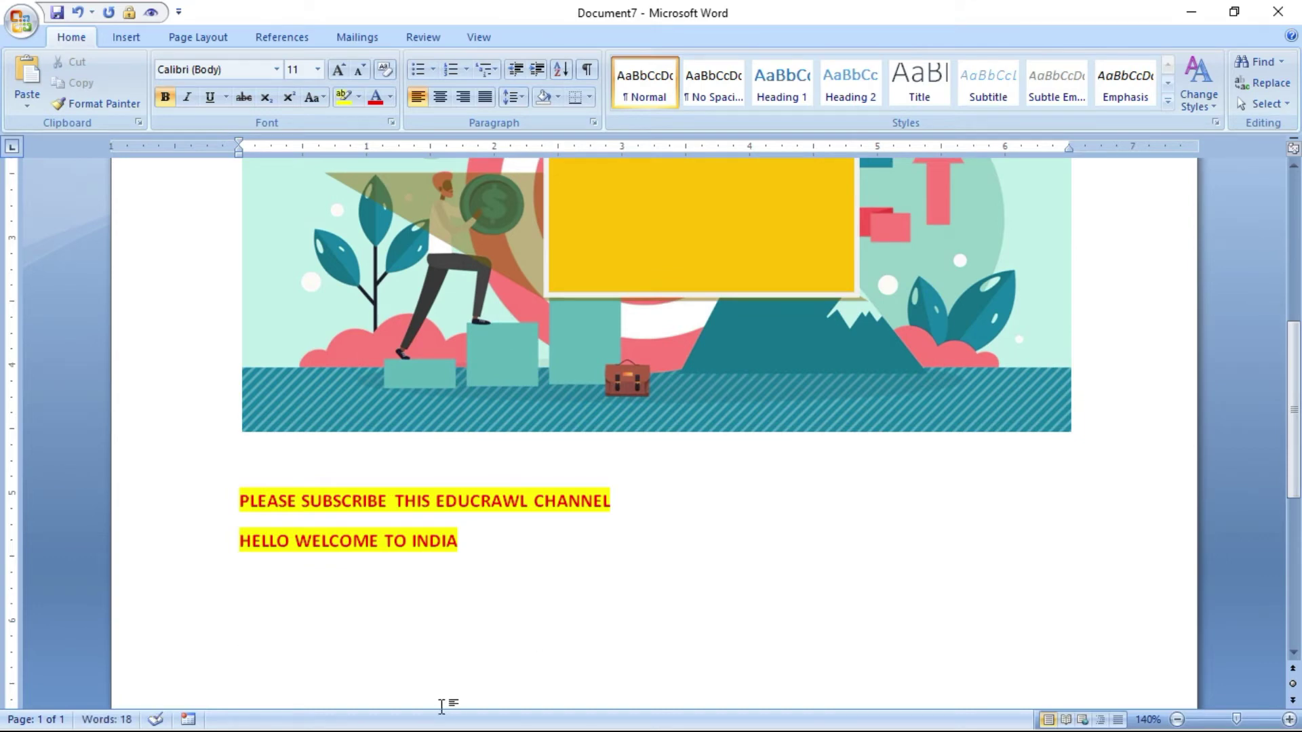
Run Macro1 from the list of macros and review its effect on the document
key("alt+F8")
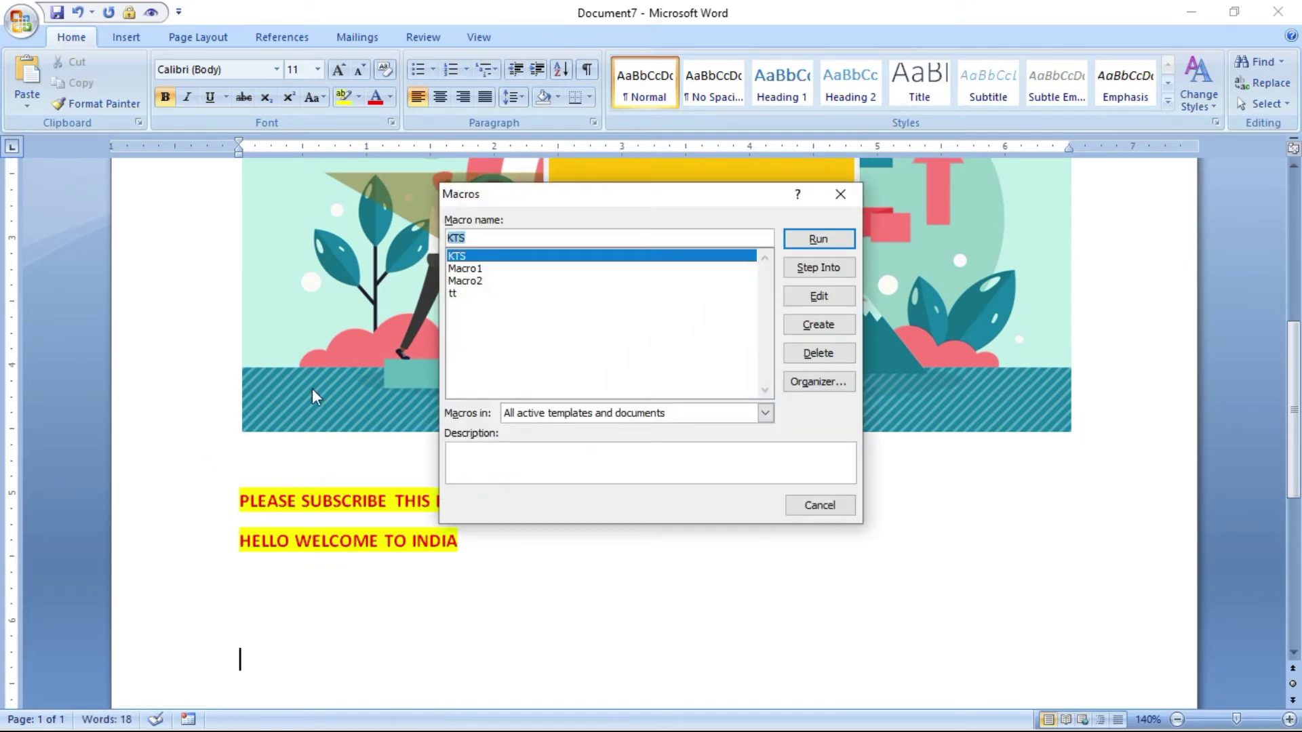
left_click(486, 270)
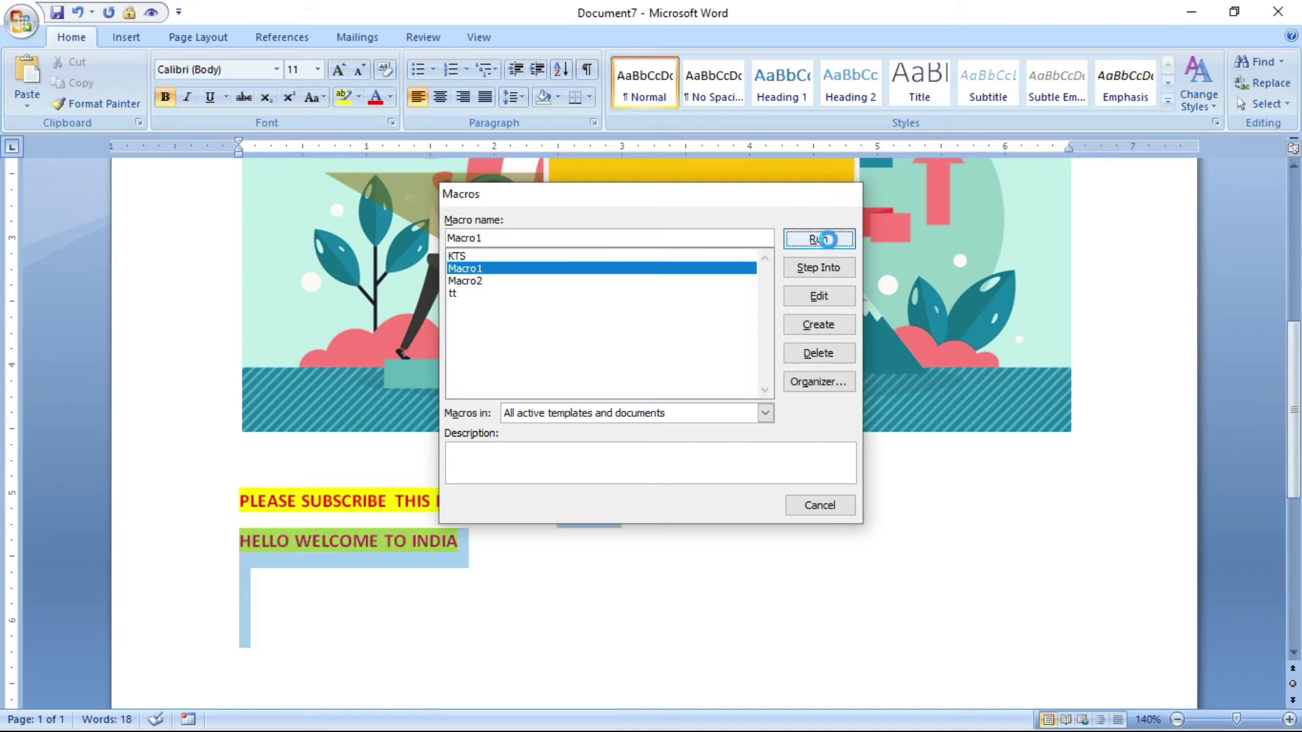
left_click(818, 240)
scroll(821, 436, "down", 7)
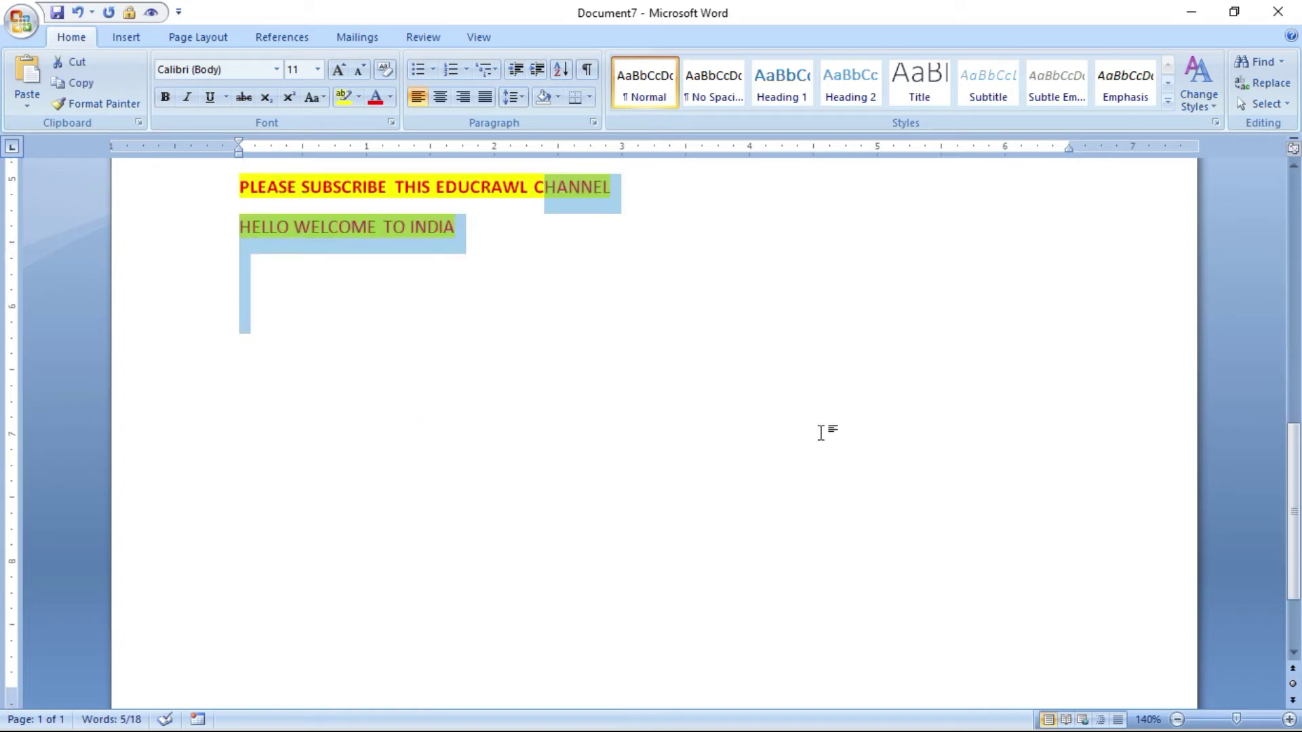
scroll(821, 433, "up", 9)
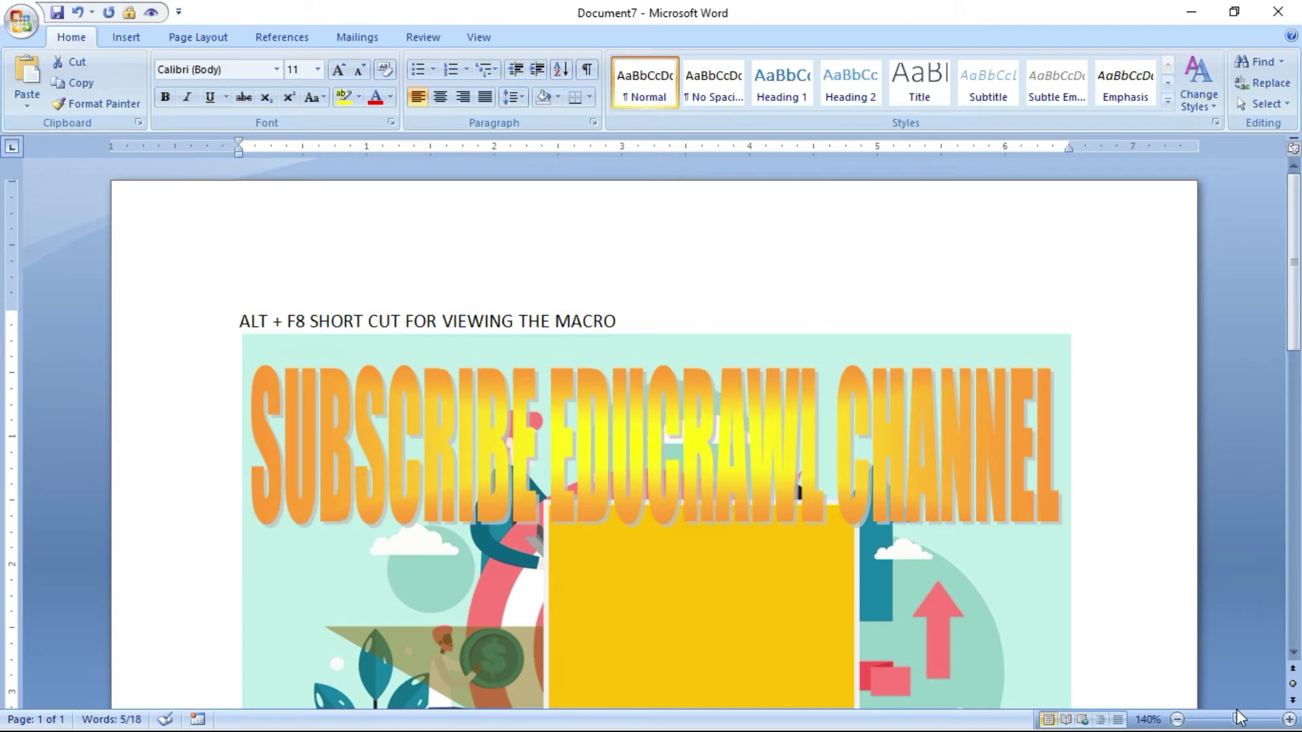
Create a new blank document and set up a new macro recording named EDUCRAWL
key("ctrl+n")
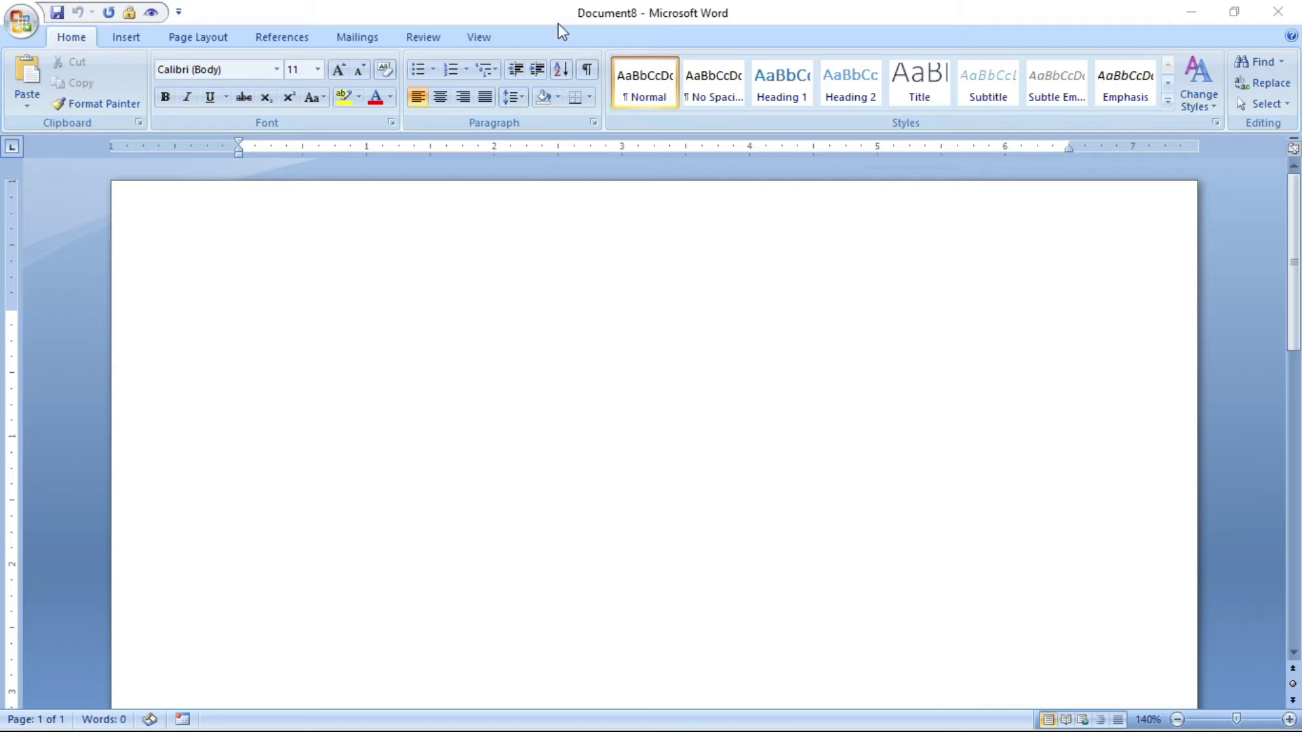
left_click(466, 42)
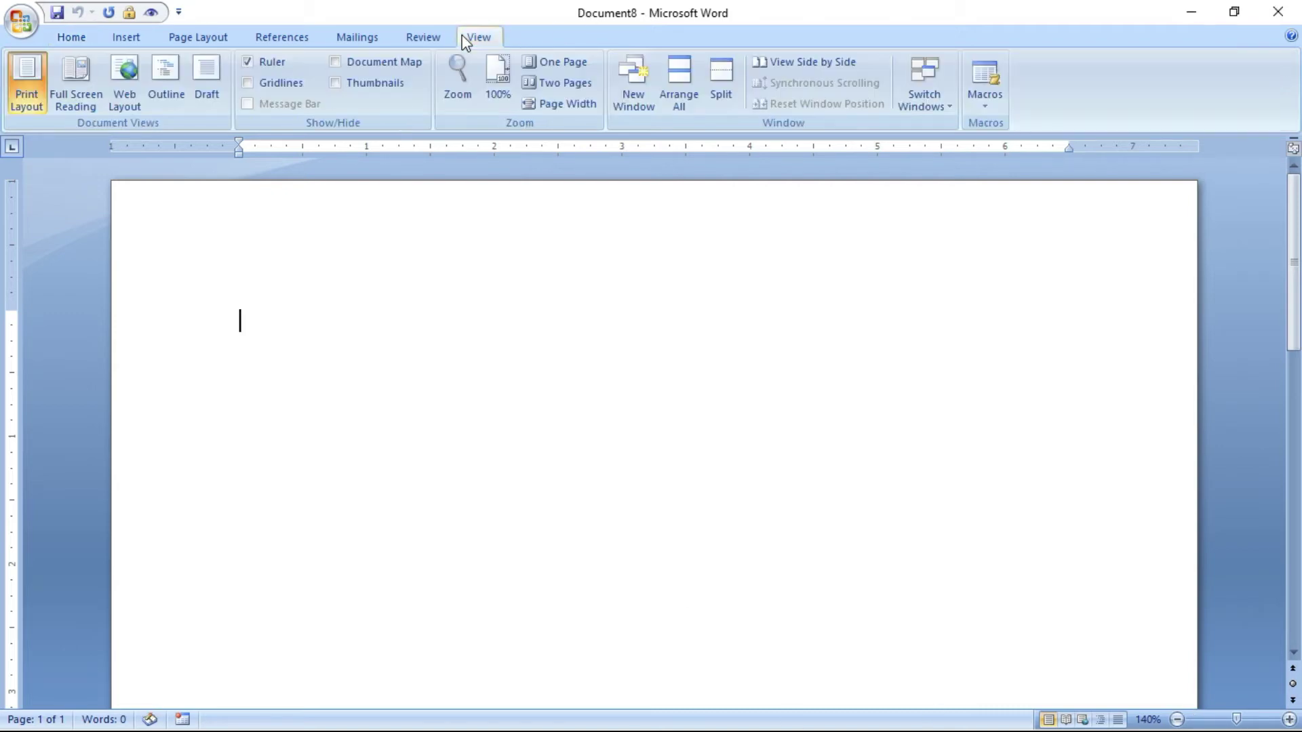
left_click(980, 103)
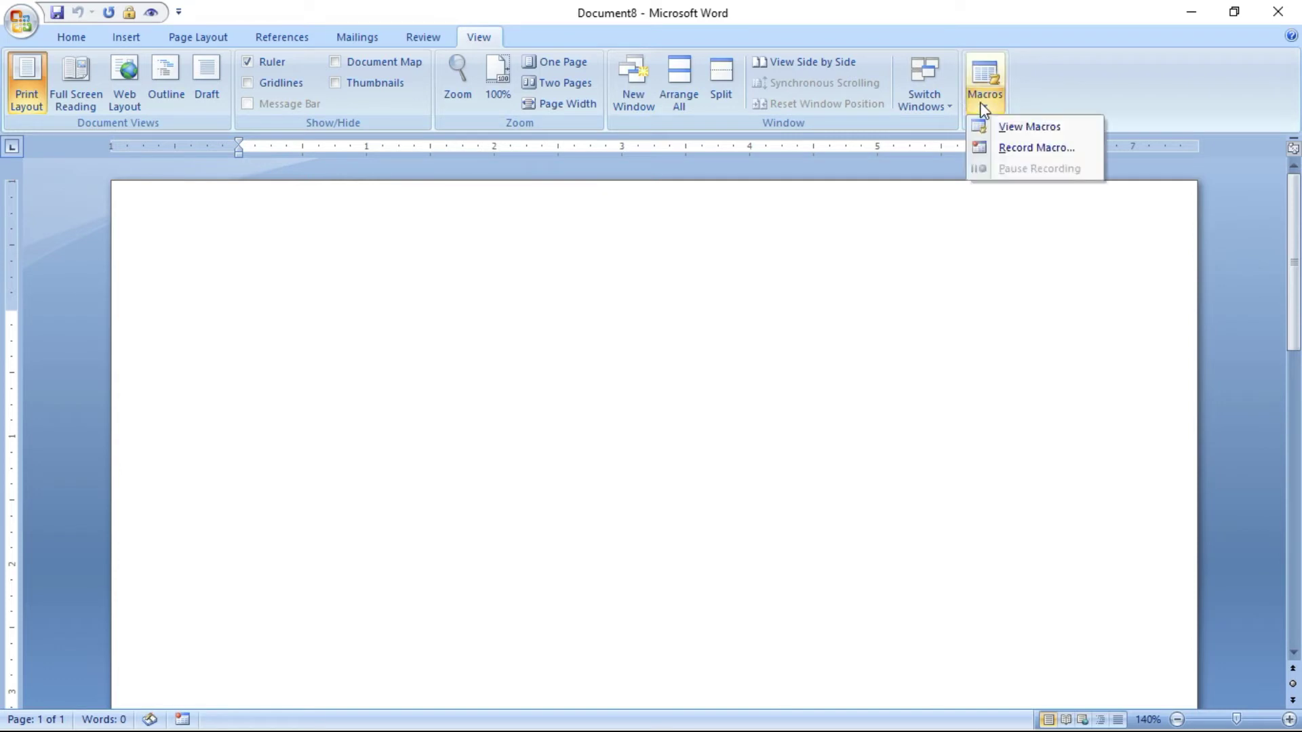
left_click(1001, 151)
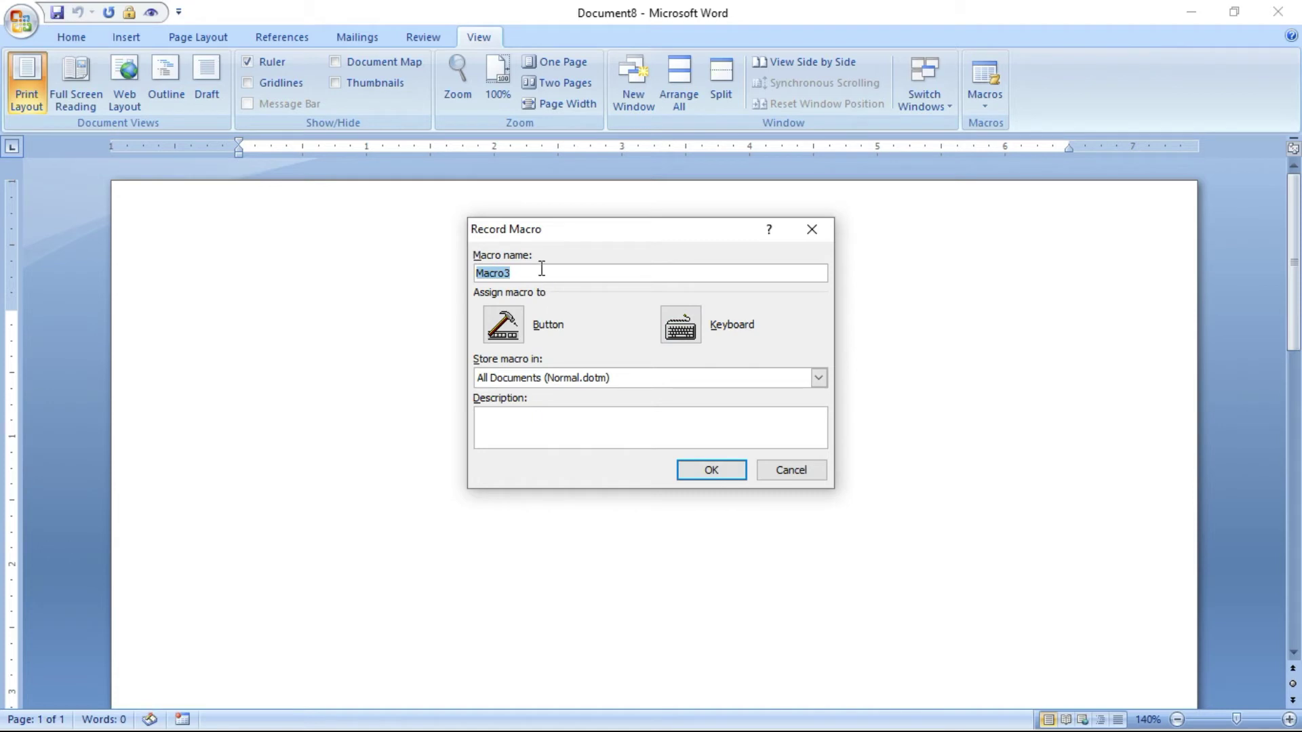
type("EDUCRAW")
Assign the keyboard shortcut Alt+Ctrl+Shift+Z to the EDUCRAWL macro and begin recording
left_click(679, 326)
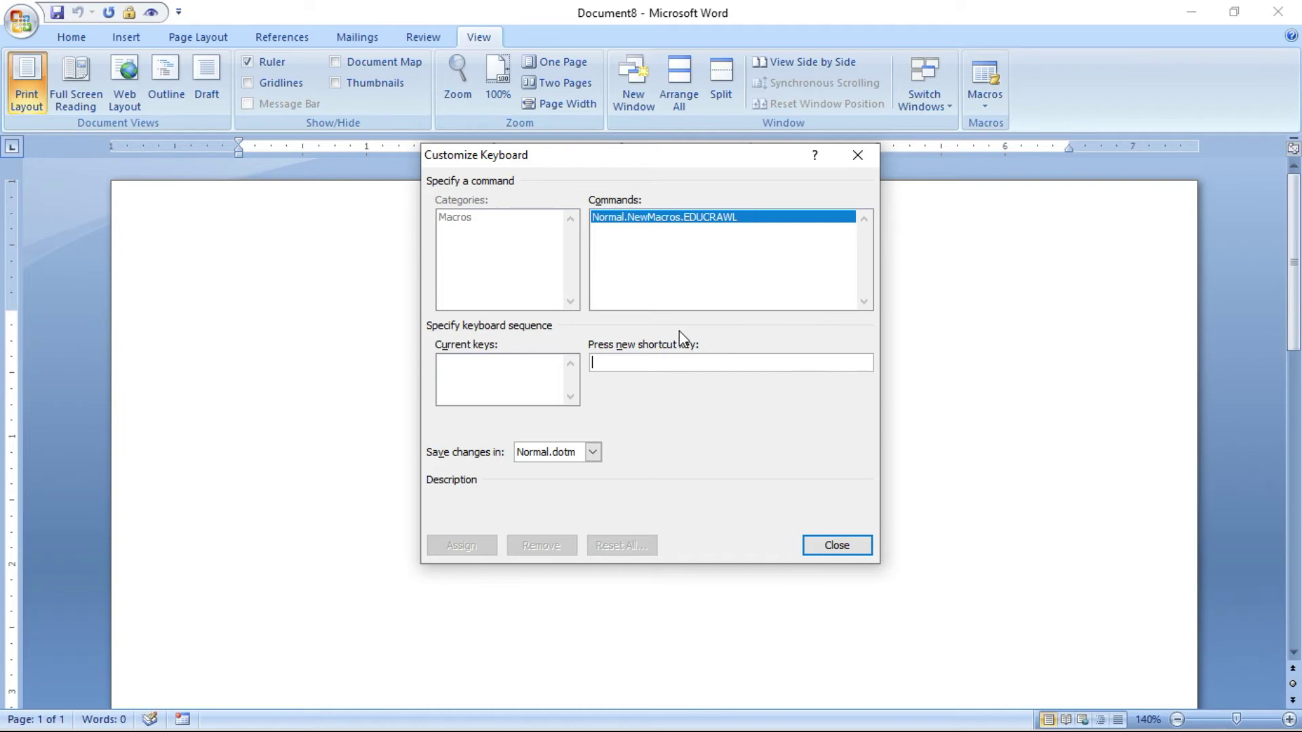
key("ctrl+alt+shift+z")
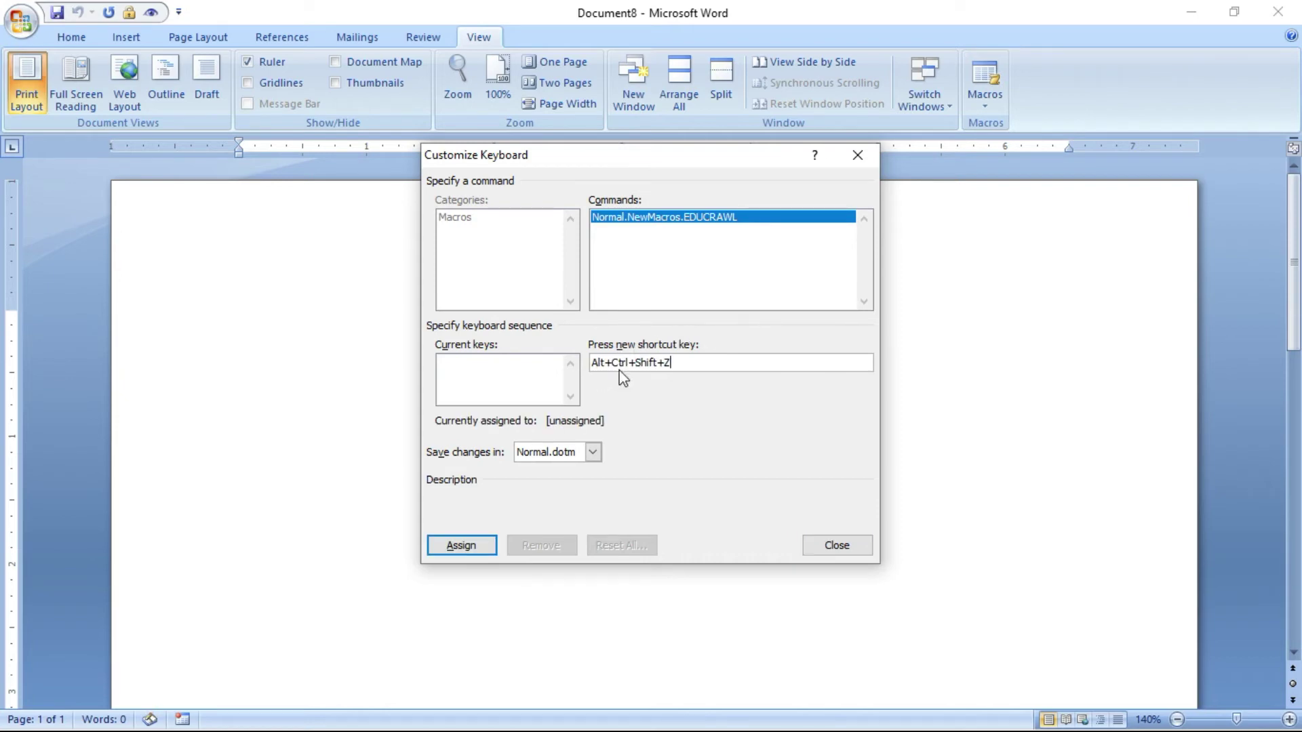
left_click(482, 542)
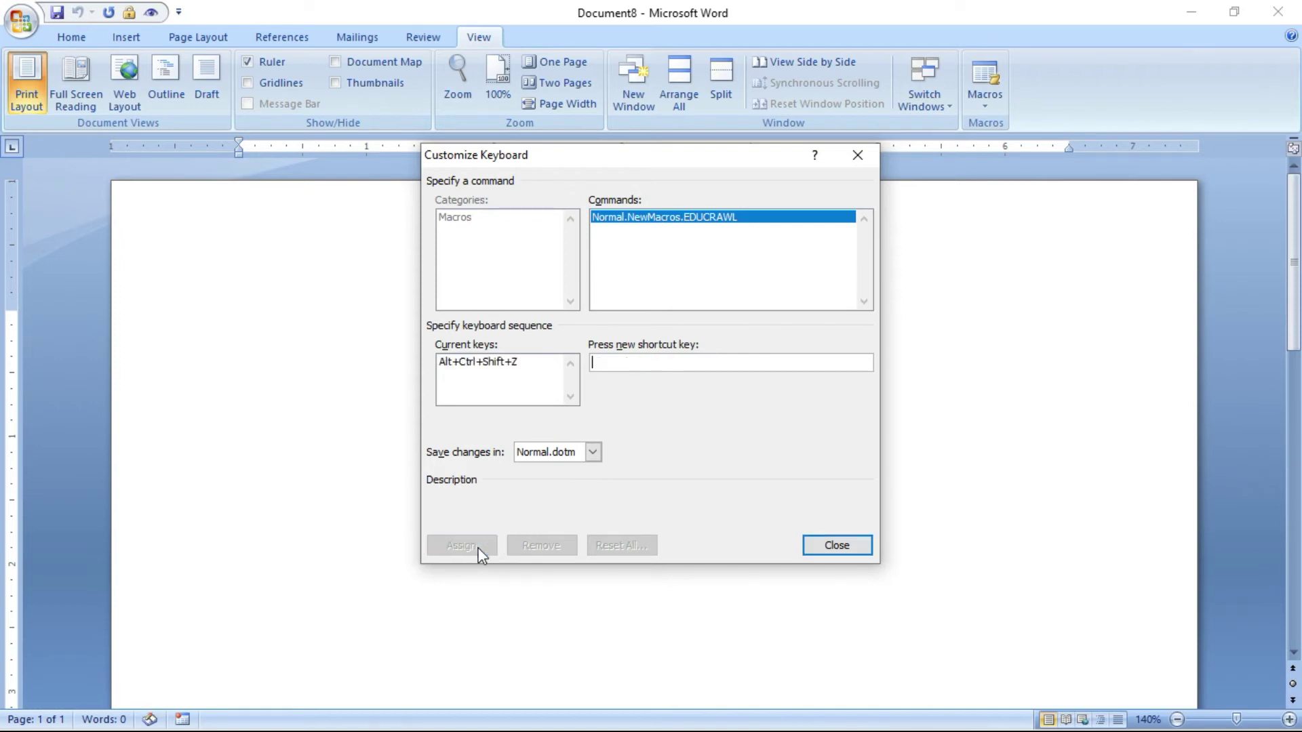
left_click(835, 545)
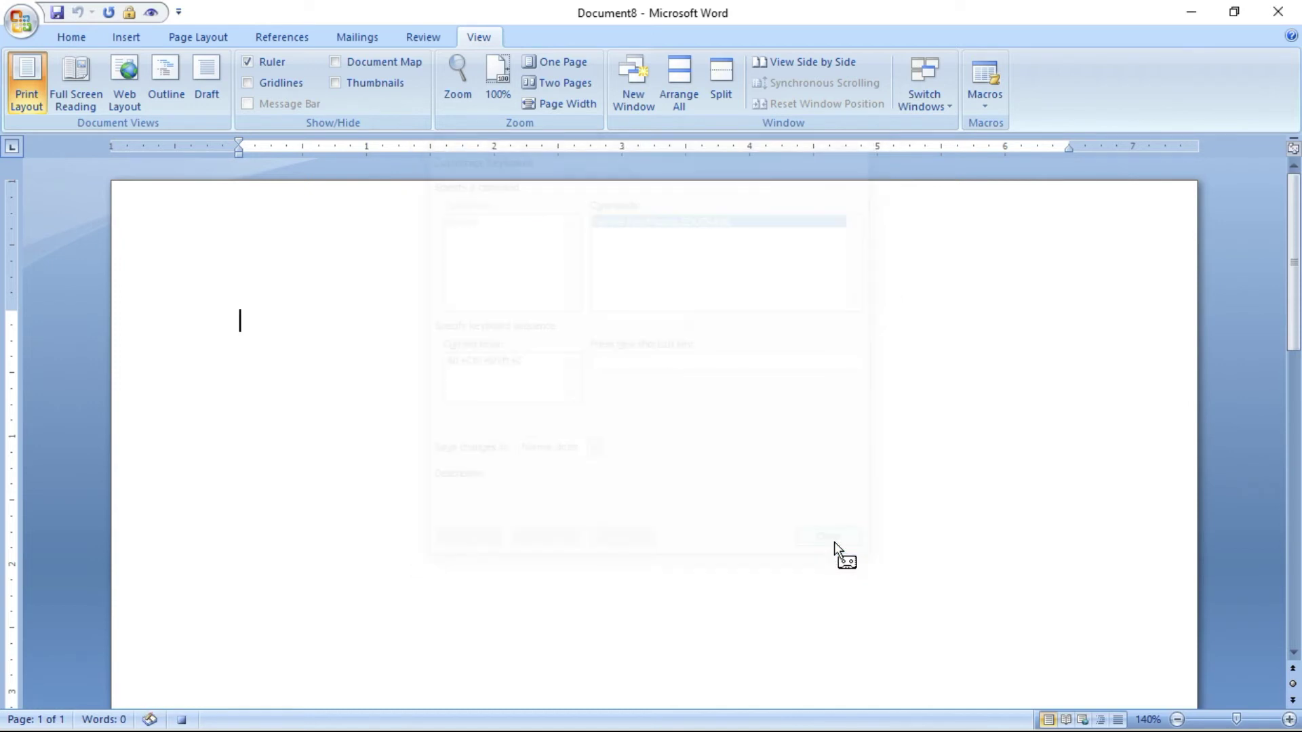
Enter "WELCOME TO INDIA" and, after a blank line, "LEARN MS WORD USING EDUCRAWL YOUTUBE CHANNEL"
type("WELCOME TO")
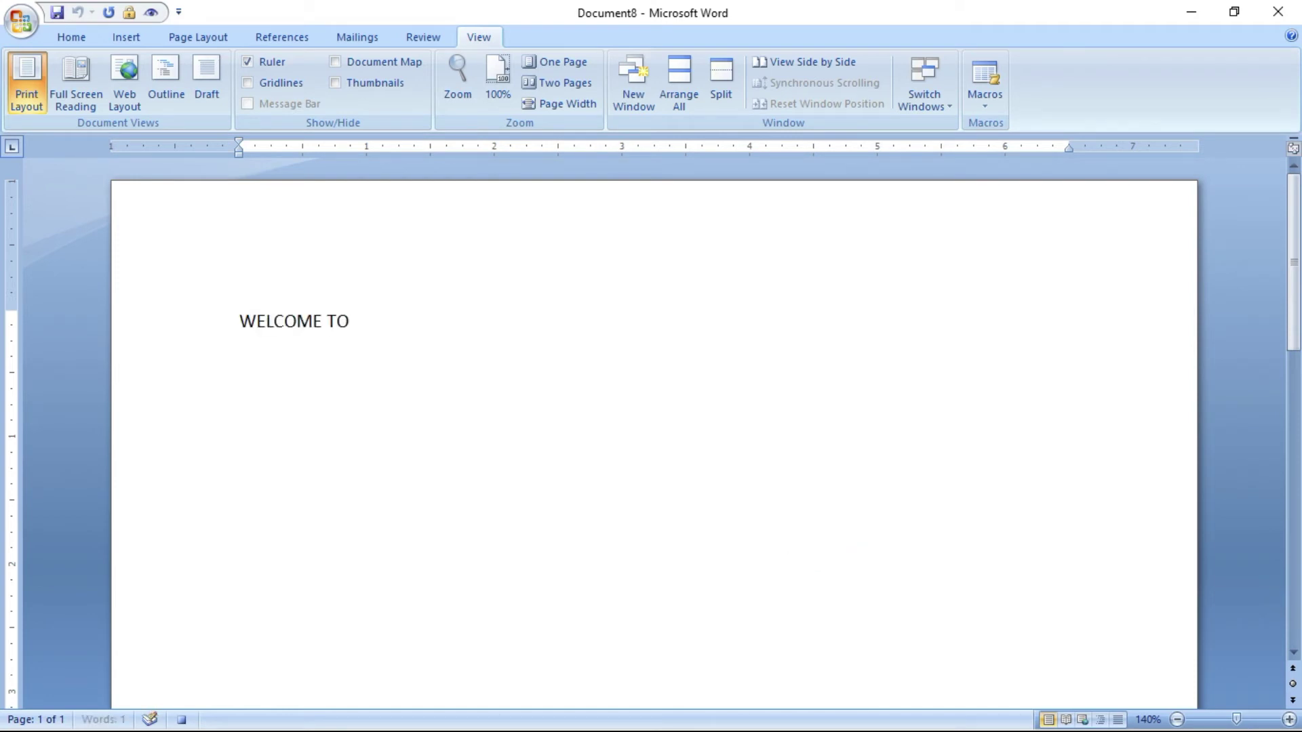
type(" INDIA  ")
type("LEAR")
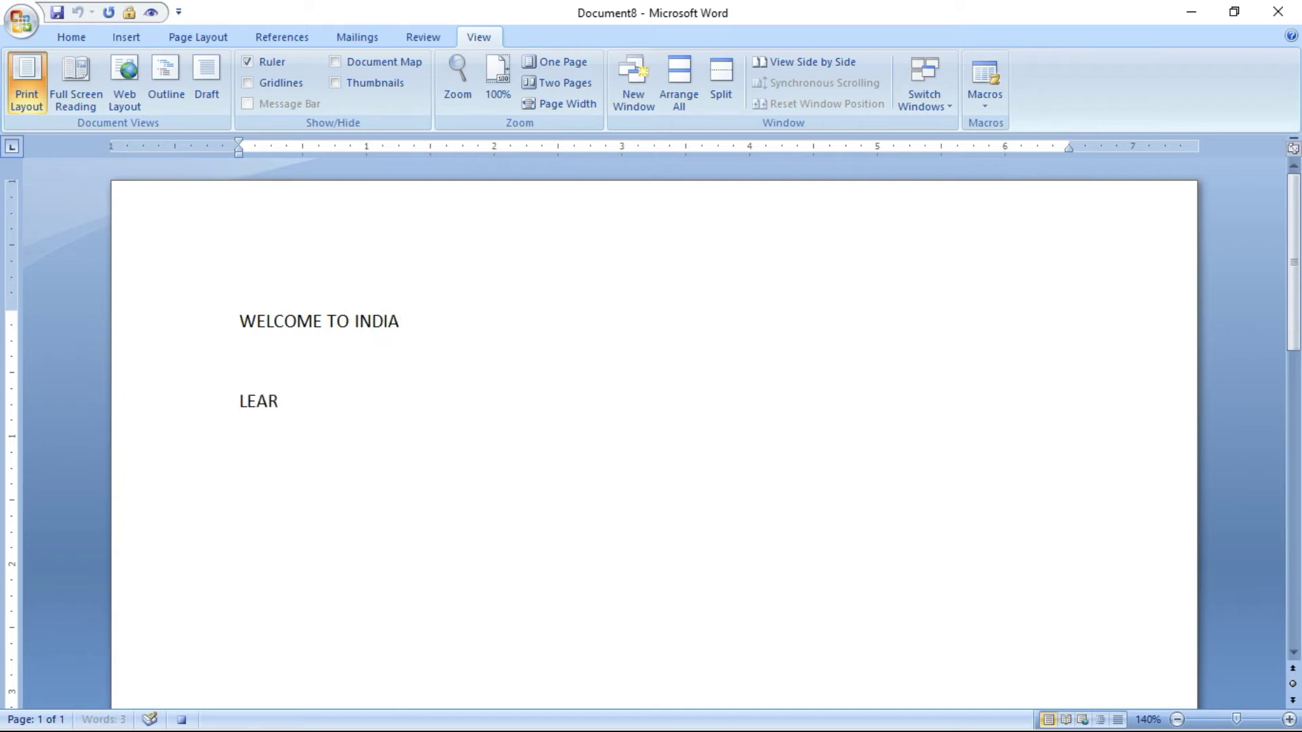
type("N MS WORD USING")
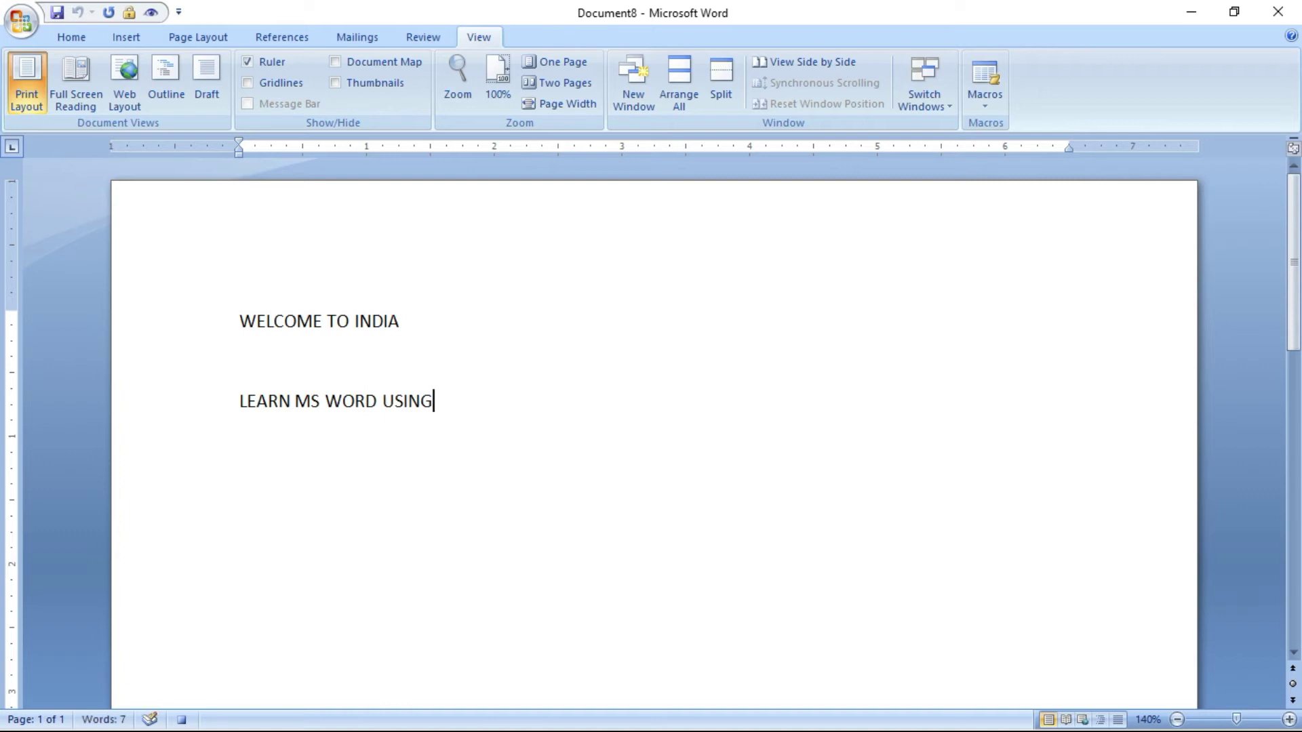
type(" EDUCR")
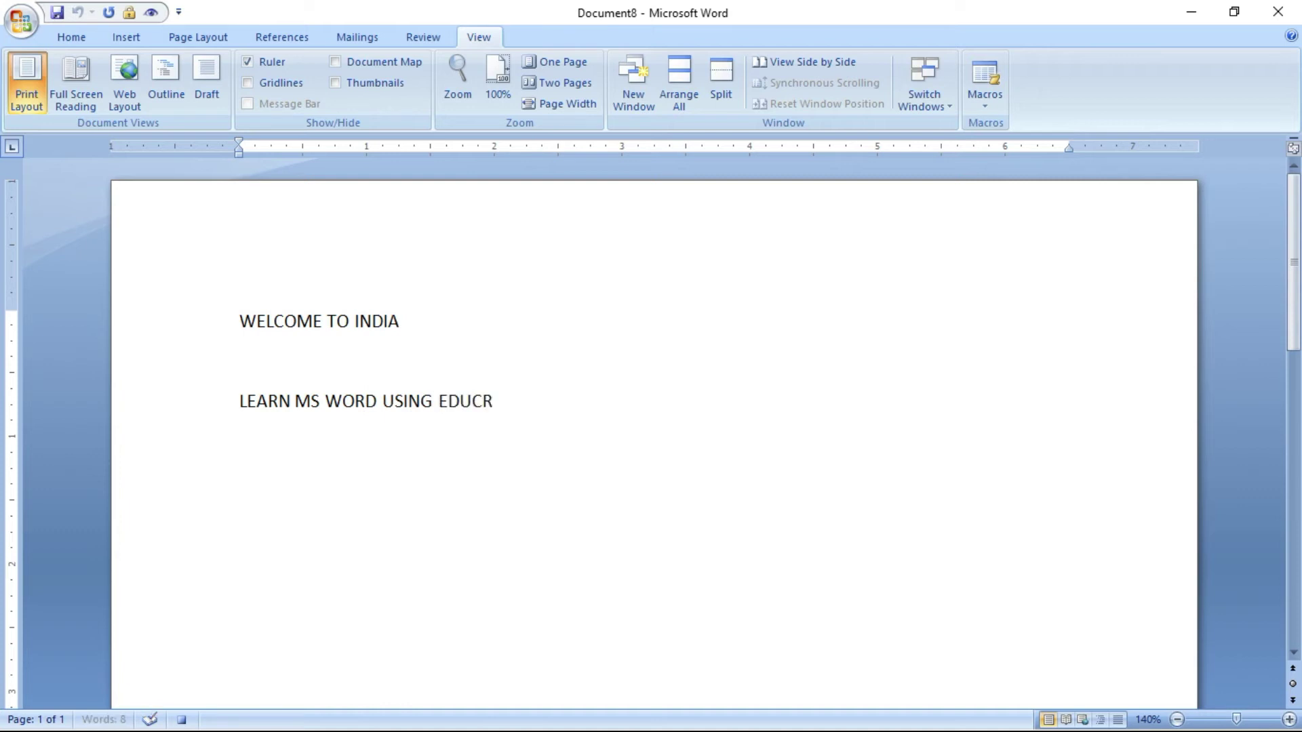
type("AWL YOUT")
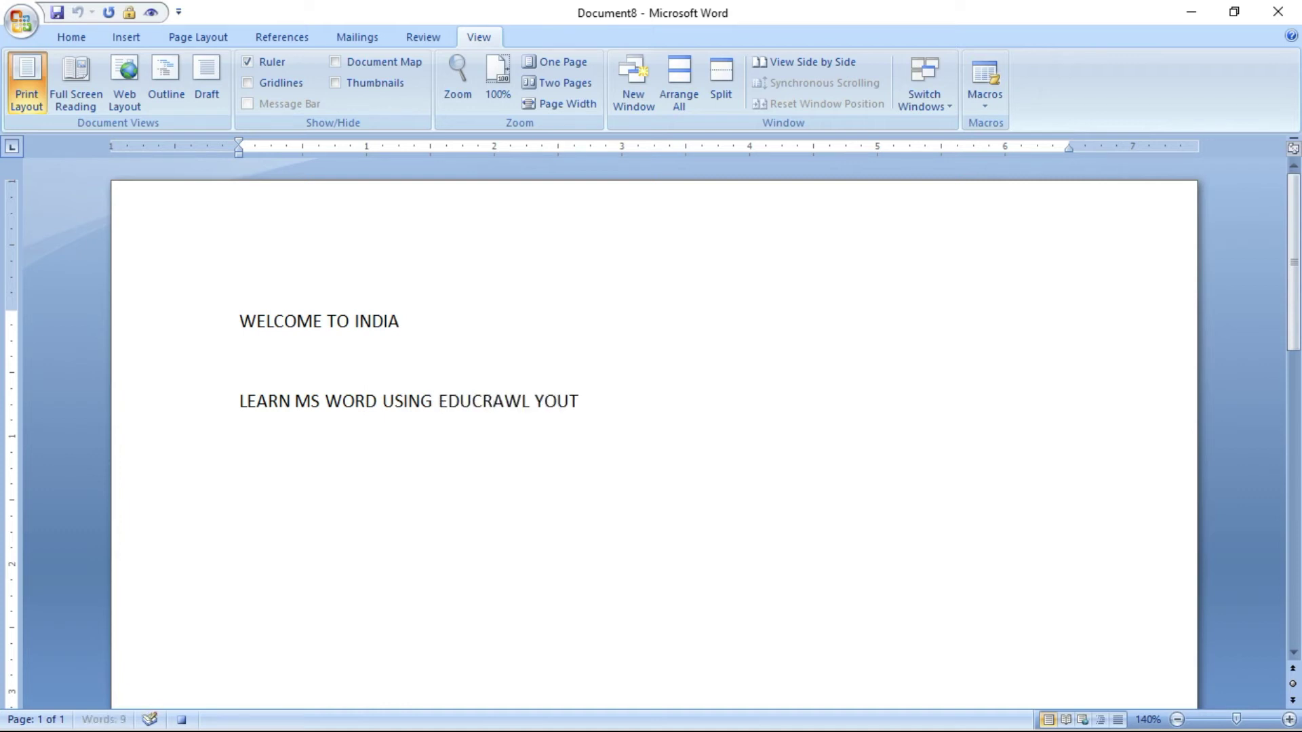
type("UBE CHANNEL")
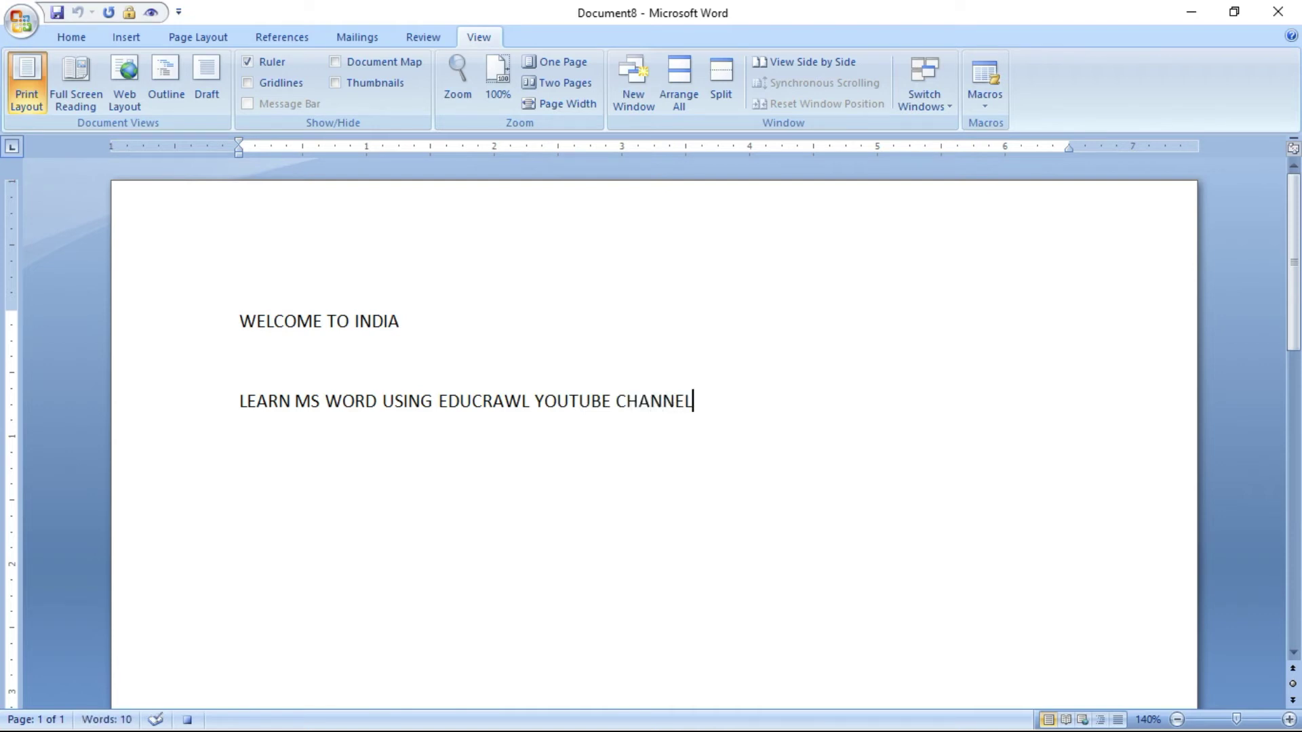
Insert the Internet of Things (IoT) wheel picture below the text lines and look it over
key("Return")
key("Return")
left_click(127, 35)
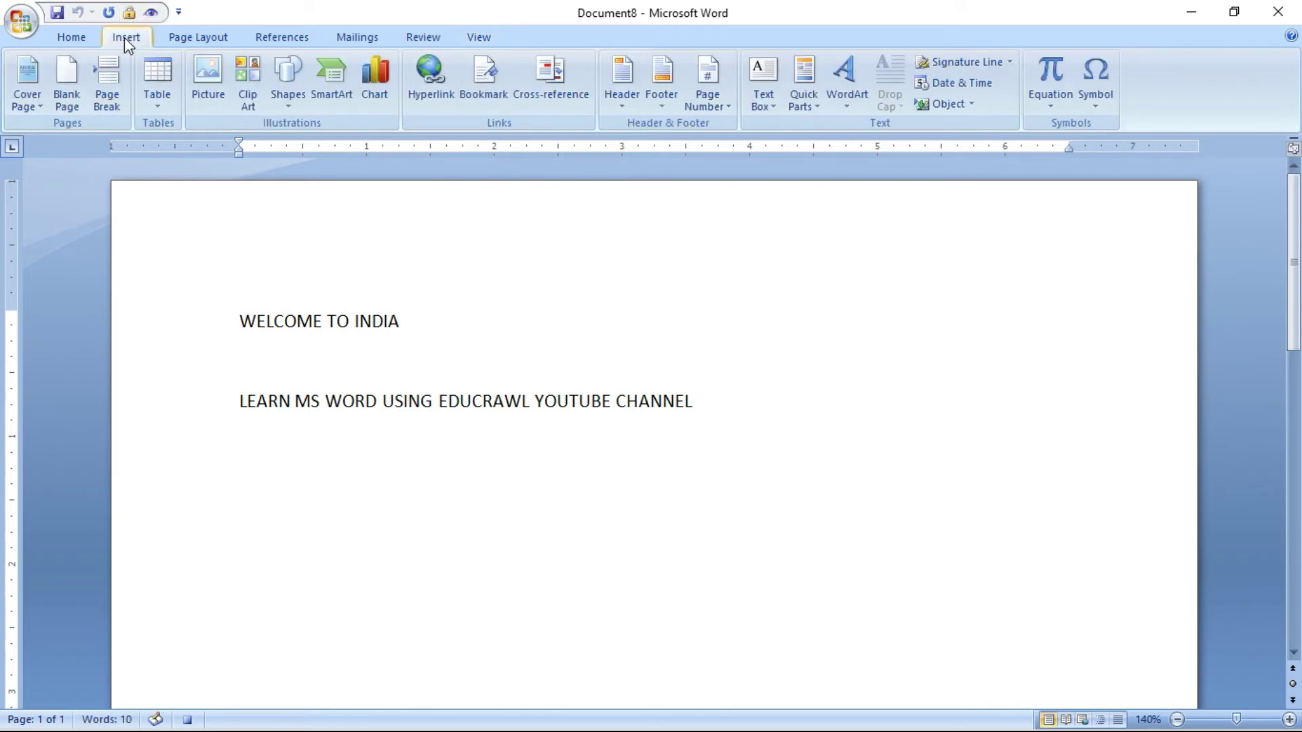
left_click(207, 80)
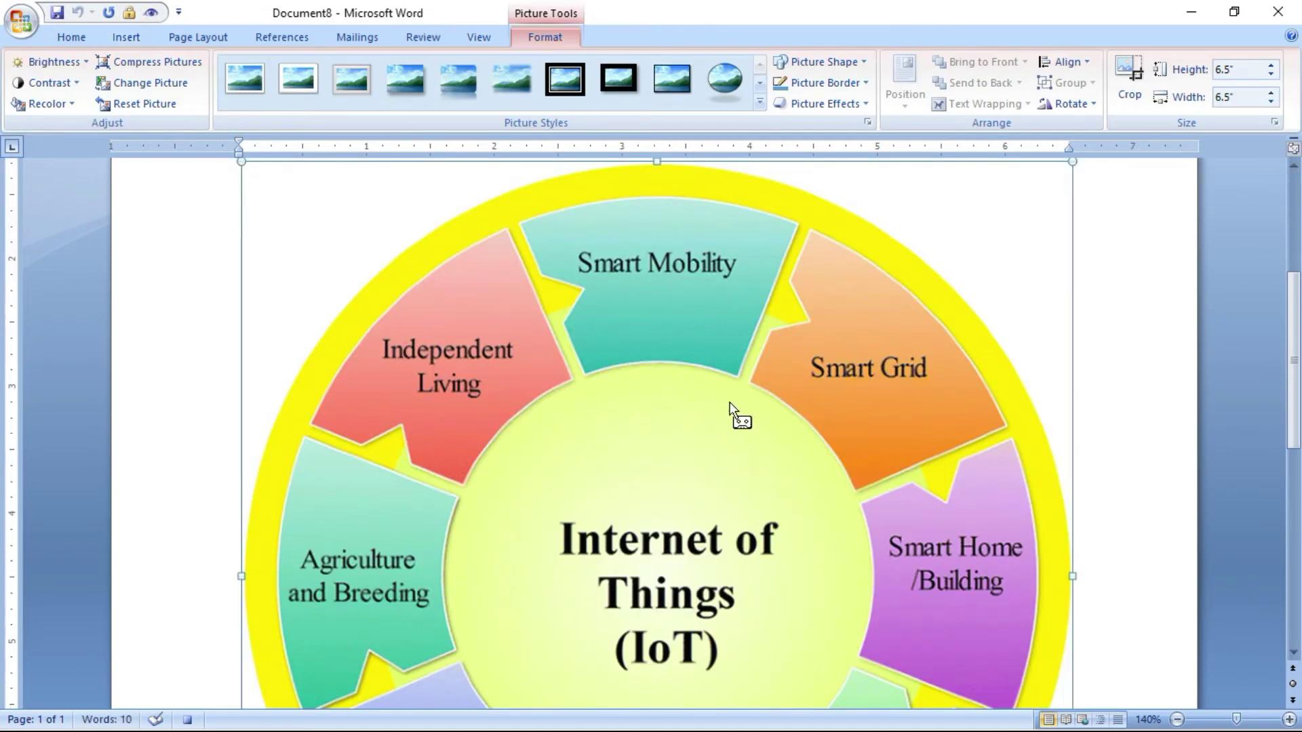
scroll(731, 406, "down", 10)
scroll(731, 407, "up", 6)
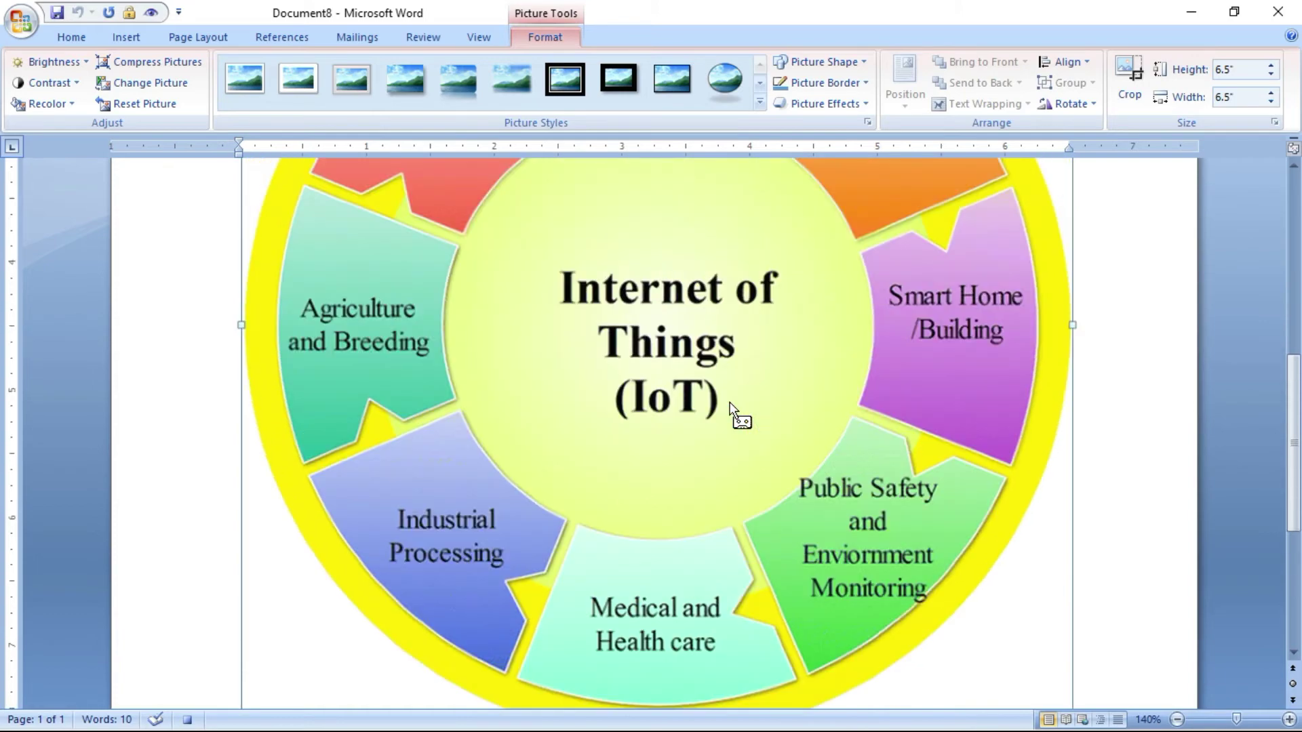
scroll(730, 407, "up", 8)
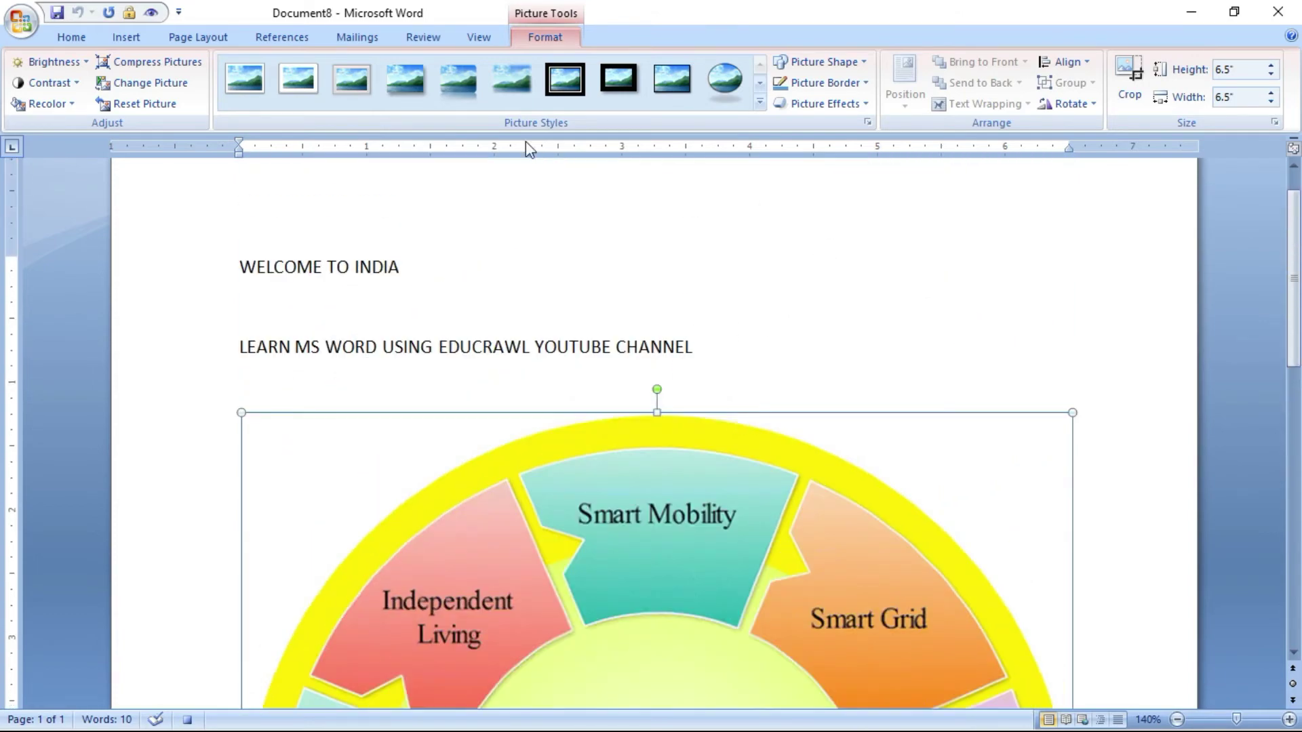
Search the clip art for "COMPUTER", including additional images from Microsoft Office Online
left_click(124, 37)
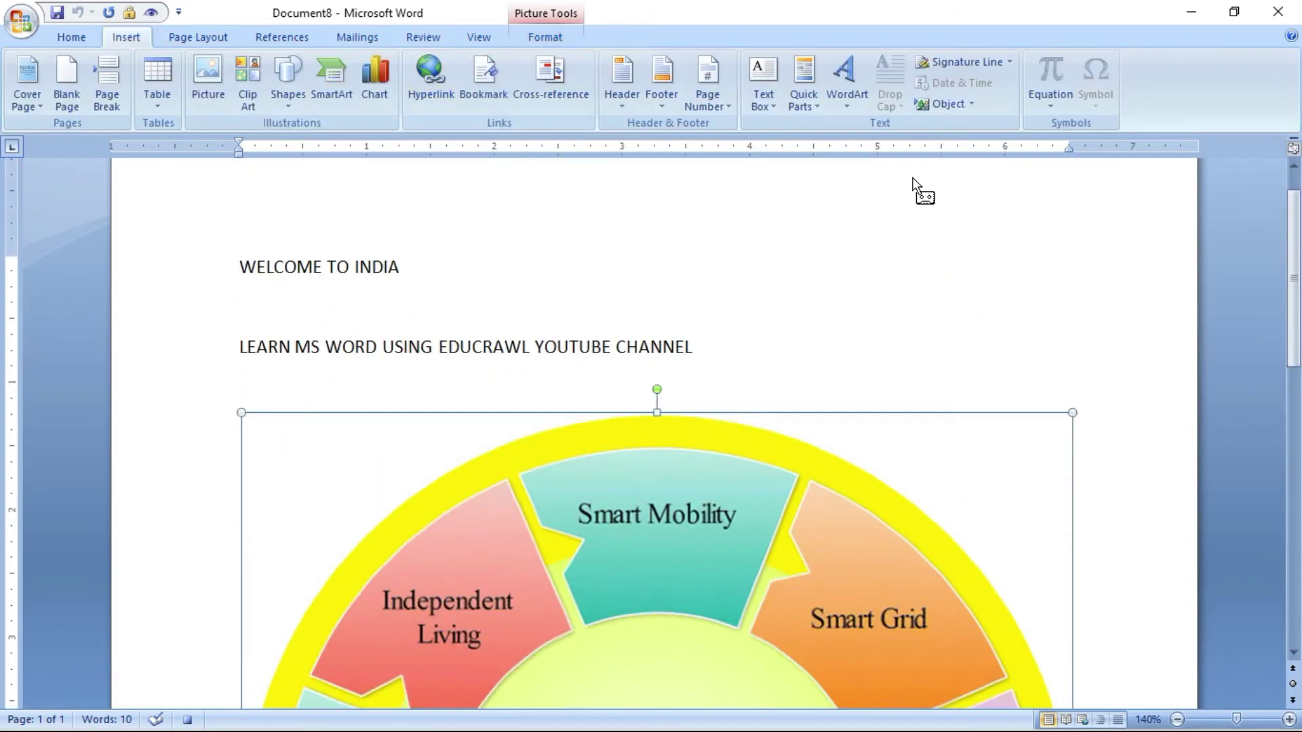
left_click(249, 100)
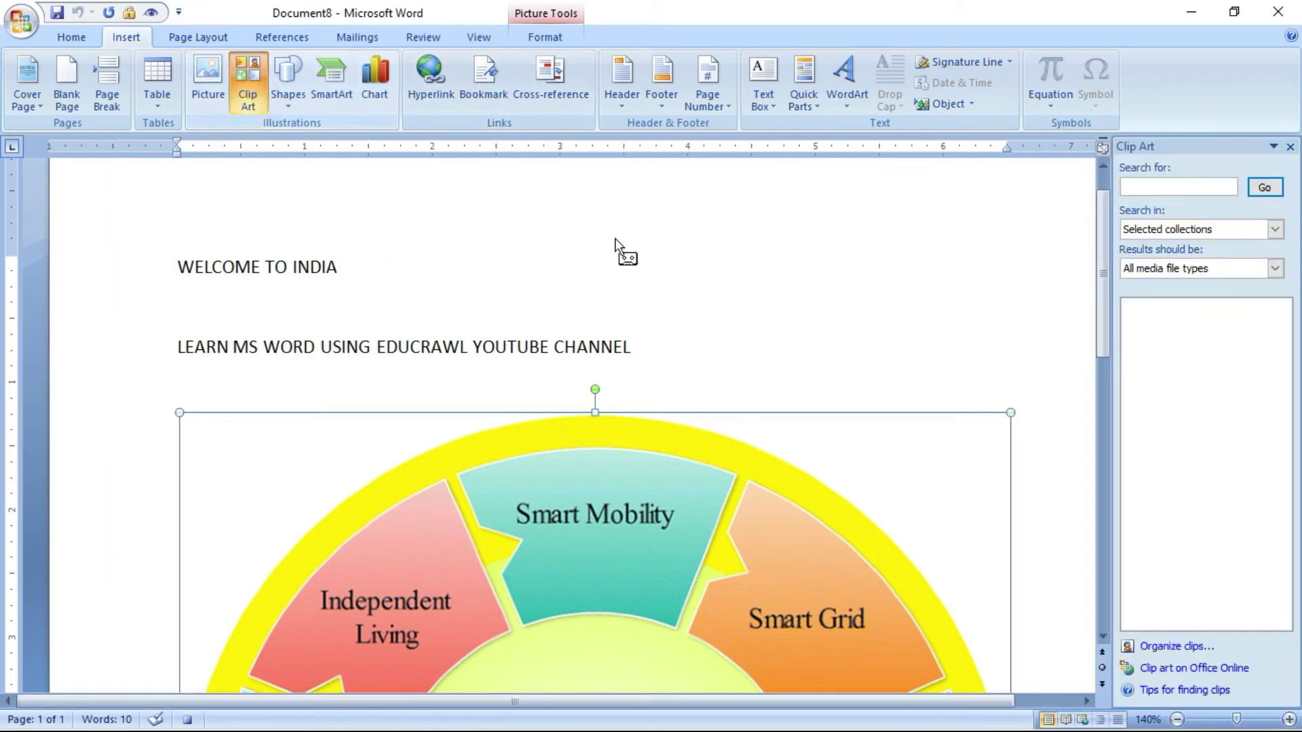
left_click(1147, 188)
type("COMPUTER")
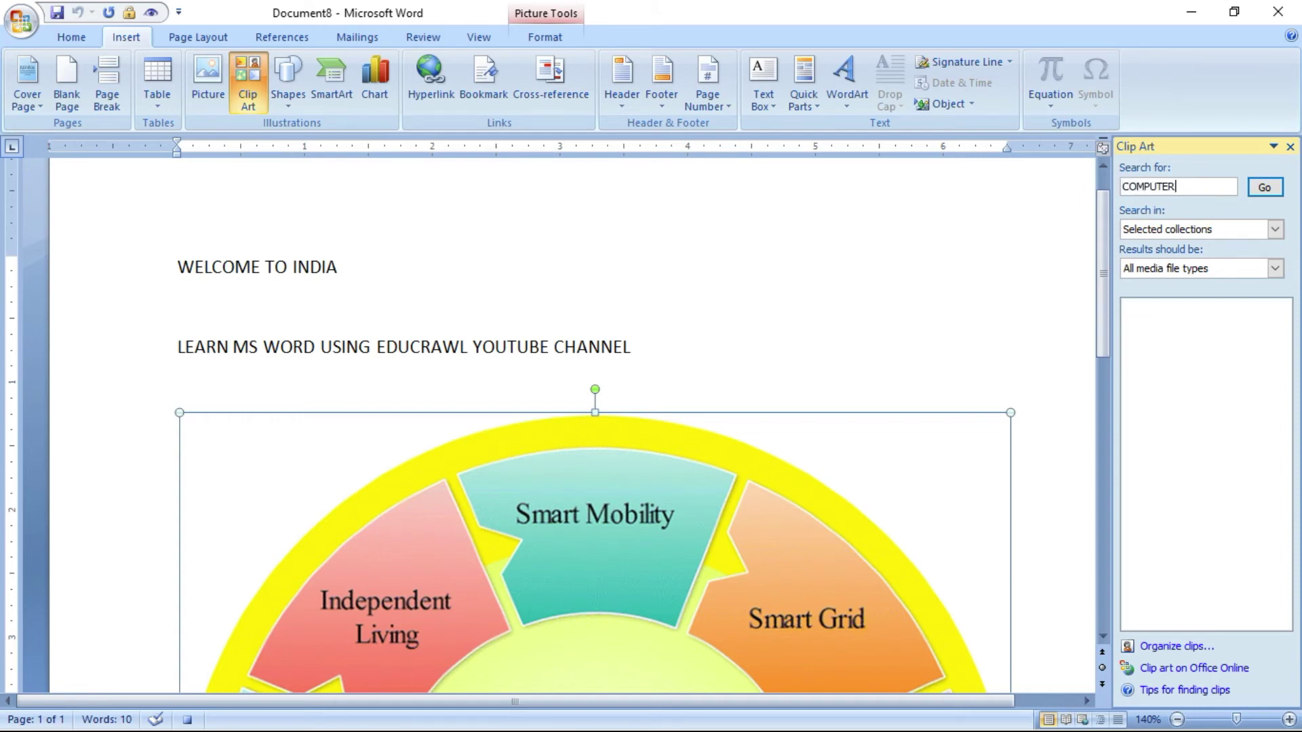
key("Return")
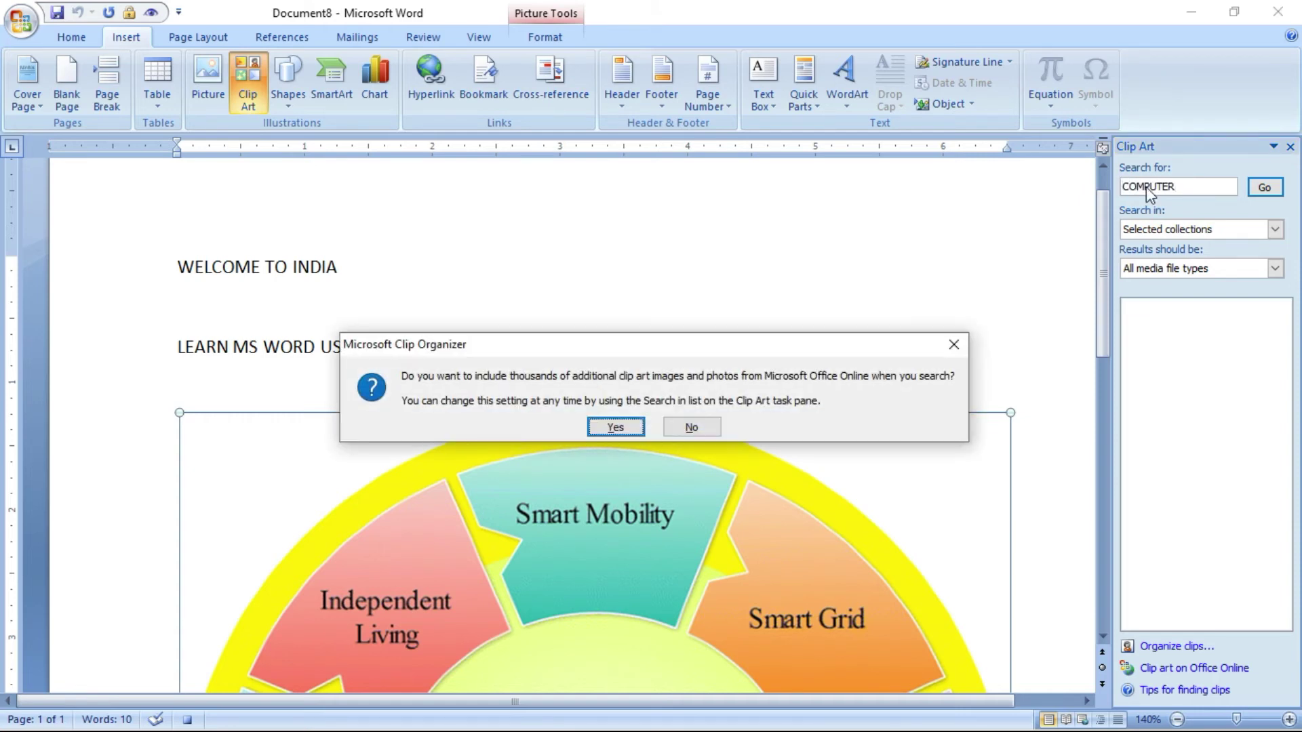
left_click(616, 426)
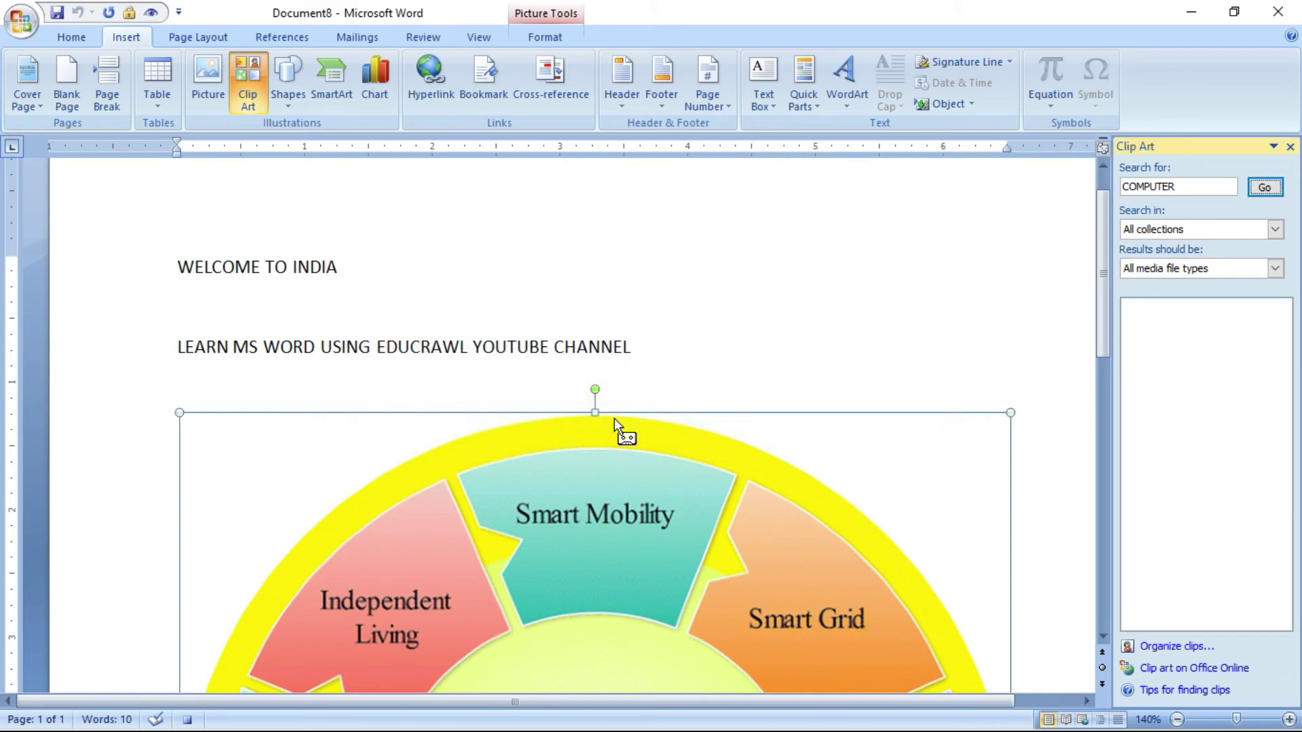